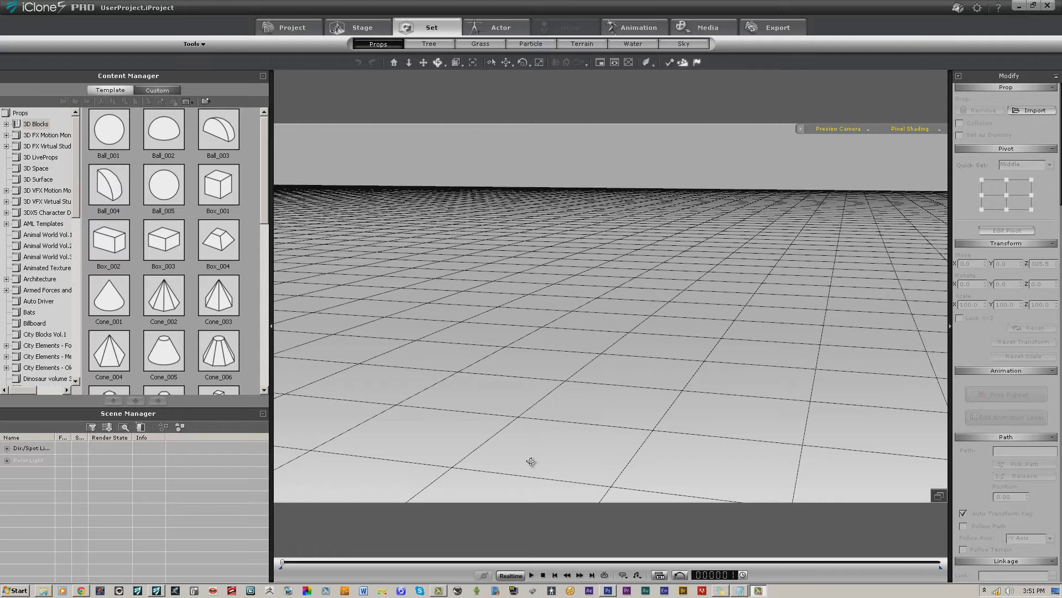
Add the Box_001 prop from 3D Blocks to the scene and raise it above the ground grid
{"action": "double_click", "coordinate": [219, 185]}
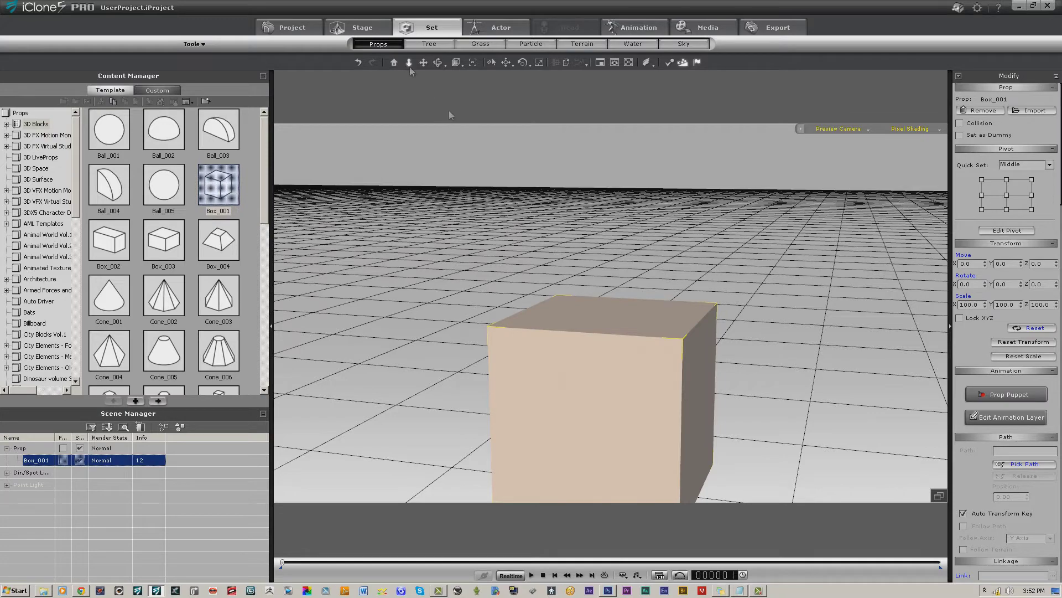
{"action": "scroll", "coordinate": [410, 66], "scroll_direction": "down", "scroll_amount": 5}
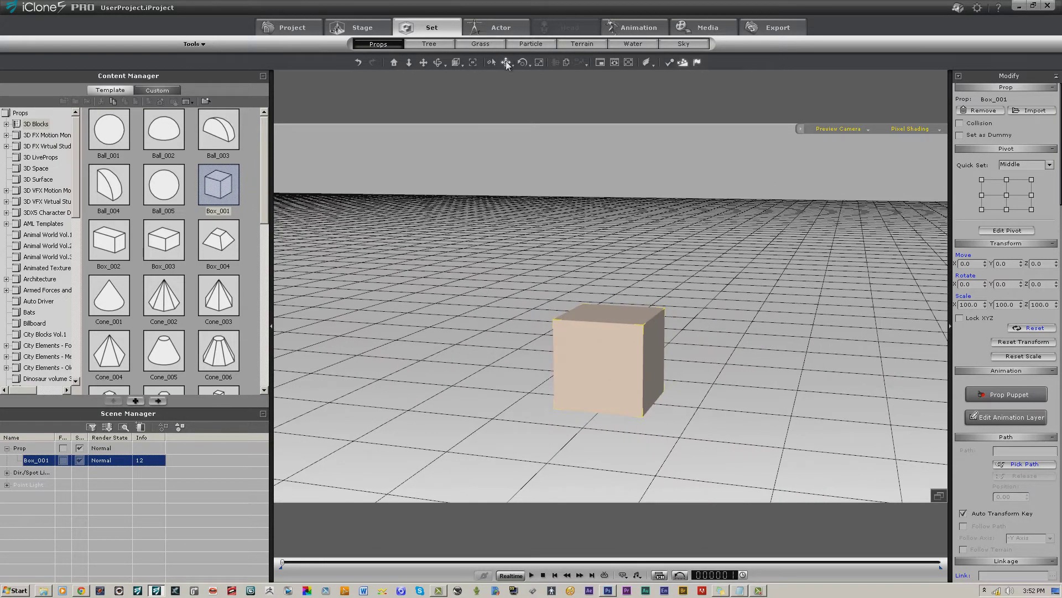
{"action": "left_click", "coordinate": [507, 63]}
{"action": "left_click_drag", "start_coordinate": [612, 337], "coordinate": [629, 87]}
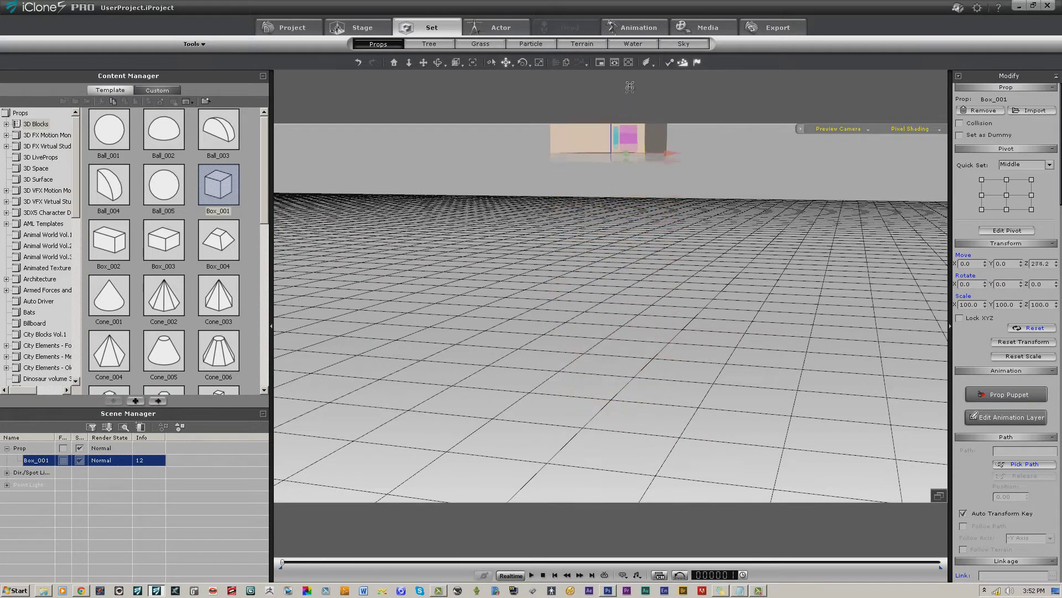
Raise the box higher to about 377 on Z and preview the animation without any physics
{"action": "left_click", "coordinate": [438, 63]}
{"action": "left_click_drag", "start_coordinate": [631, 133], "coordinate": [576, 310]}
{"action": "left_click", "coordinate": [423, 62]}
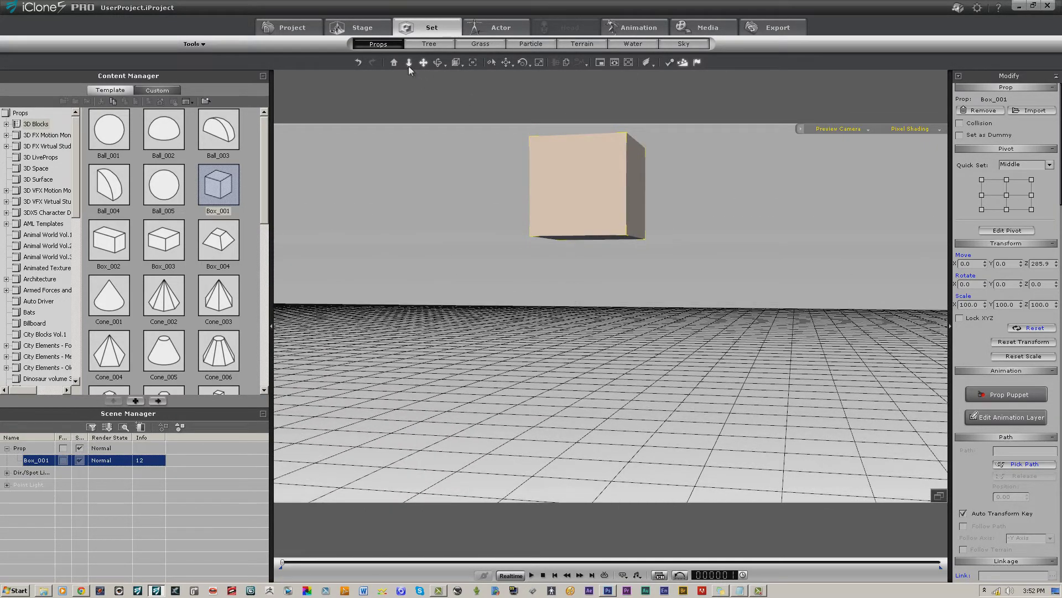
{"action": "left_click_drag", "start_coordinate": [409, 63], "coordinate": [446, 101]}
{"action": "left_click", "coordinate": [423, 62]}
{"action": "left_click_drag", "start_coordinate": [525, 208], "coordinate": [532, 159]}
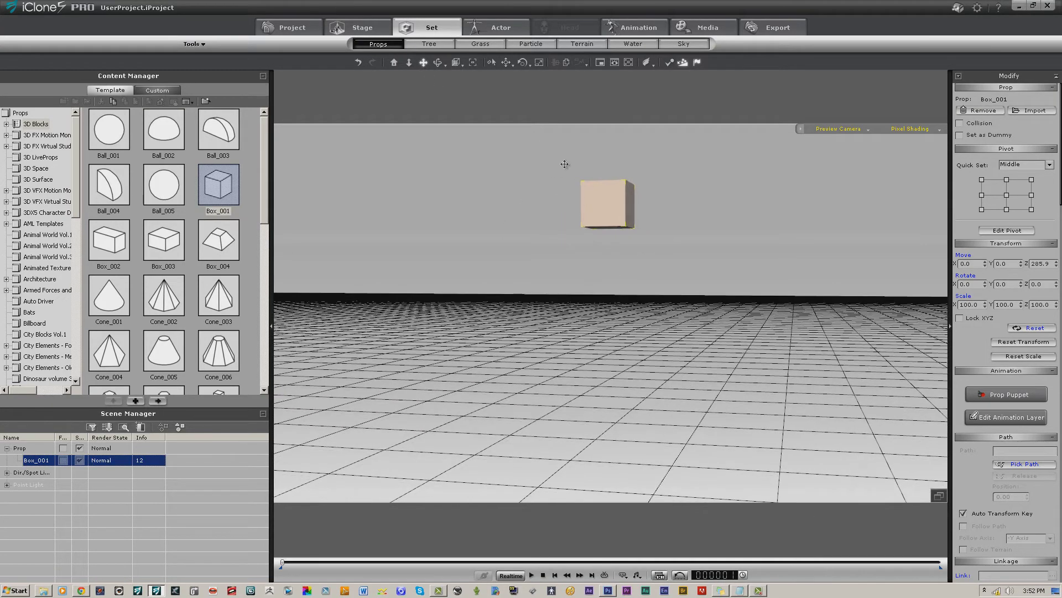
{"action": "left_click", "coordinate": [505, 62]}
{"action": "left_click_drag", "start_coordinate": [621, 180], "coordinate": [622, 140]}
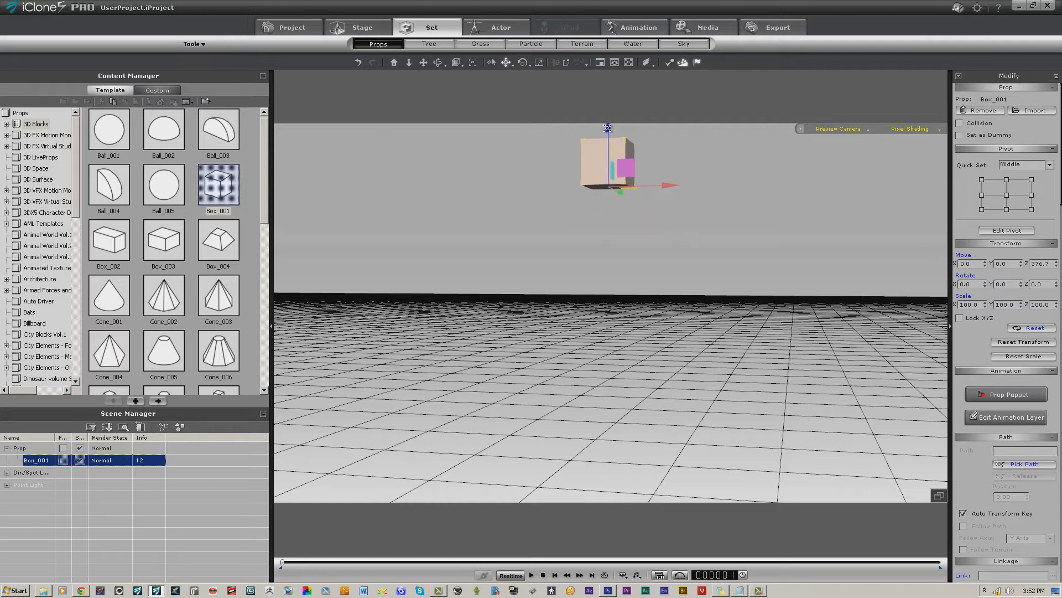
{"action": "left_click", "coordinate": [531, 575]}
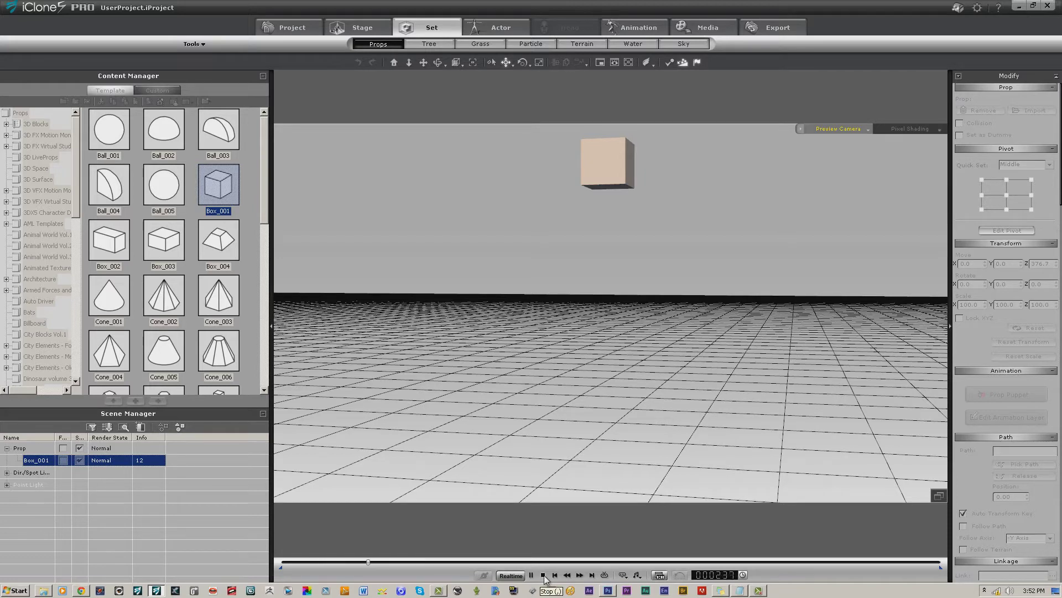
{"action": "left_click", "coordinate": [543, 576]}
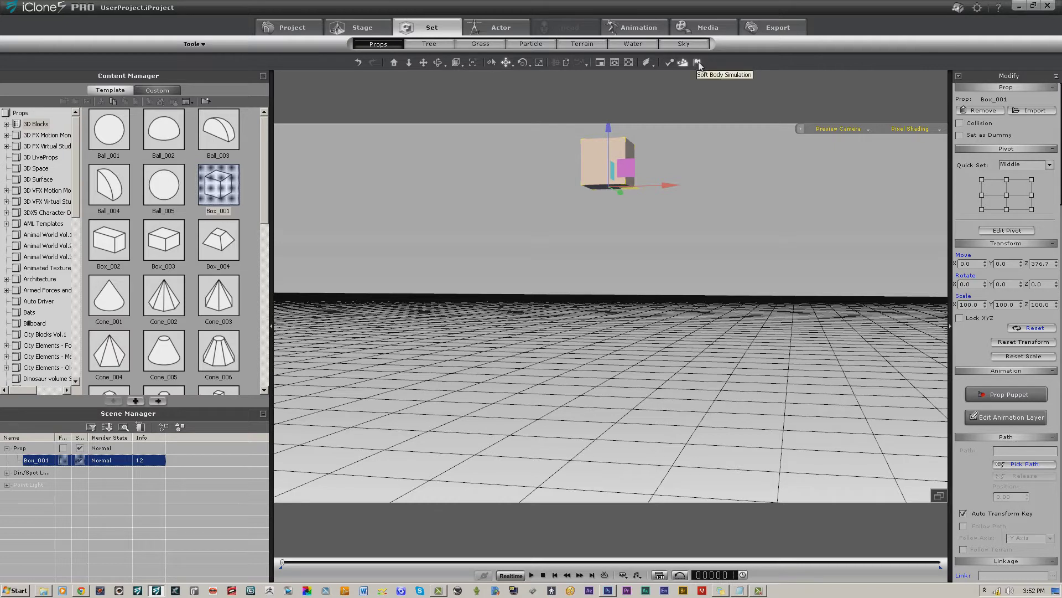
Activate physics on the box as a dynamic rigid body and play the simulation
{"action": "left_click", "coordinate": [670, 63]}
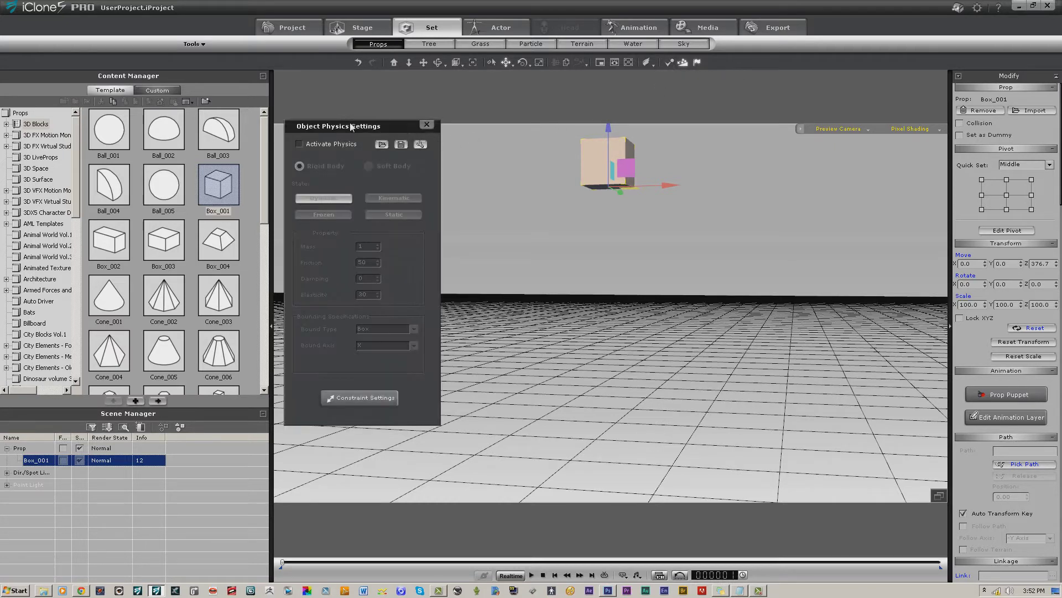
{"action": "left_click", "coordinate": [299, 144]}
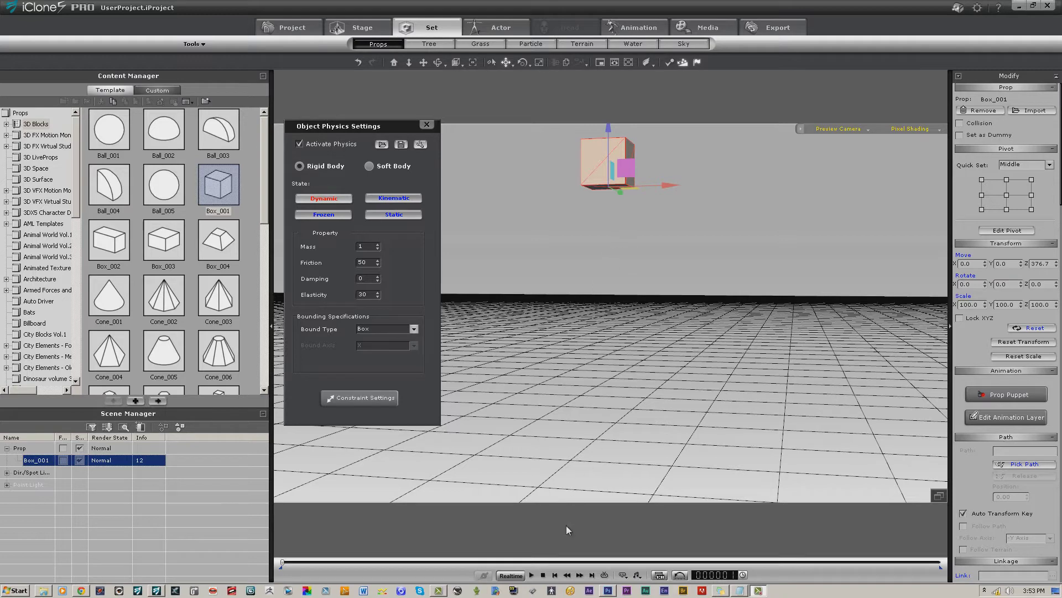
{"action": "left_click", "coordinate": [531, 575]}
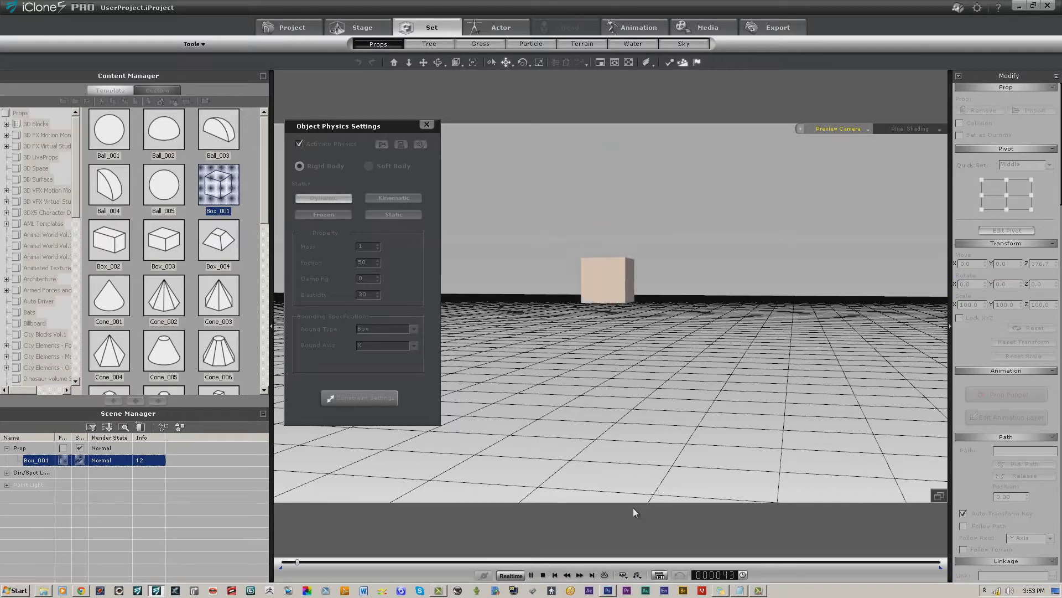
{"action": "left_click", "coordinate": [542, 575]}
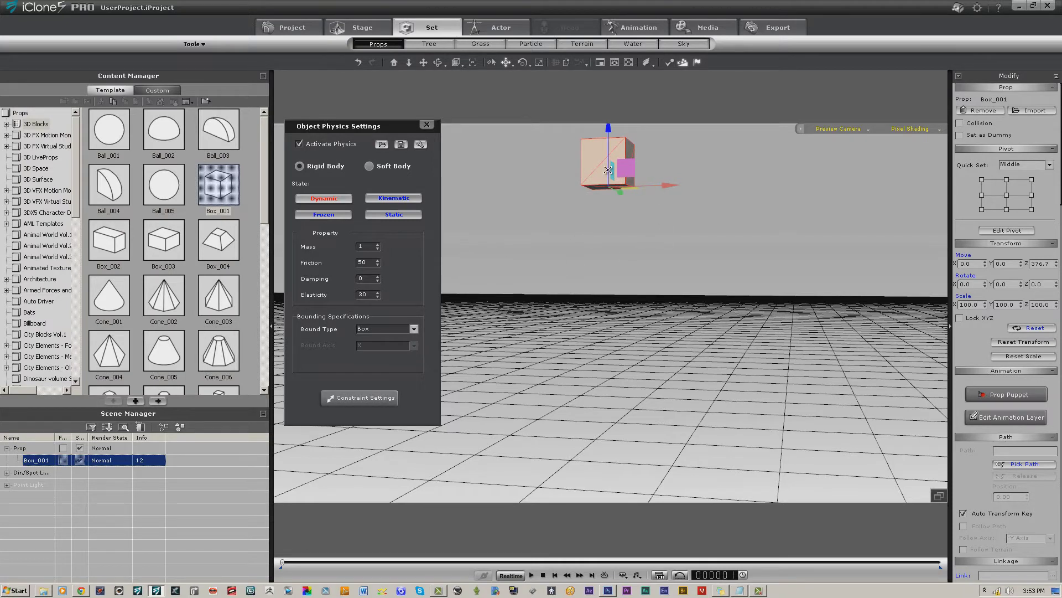
Set the box's physics state to Static and play the simulation
{"action": "left_click", "coordinate": [407, 213]}
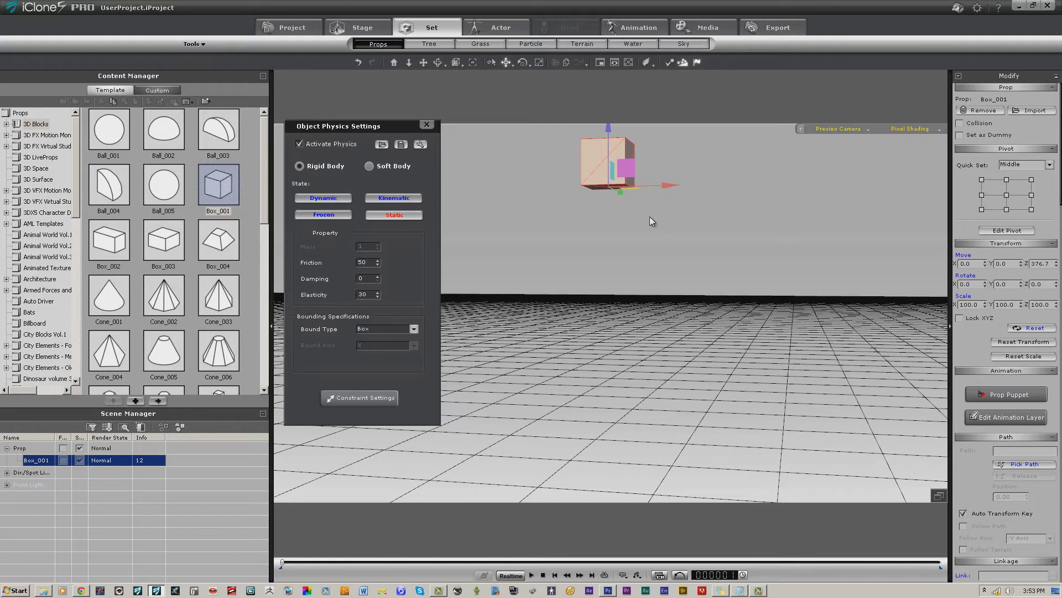
{"action": "left_click", "coordinate": [531, 575]}
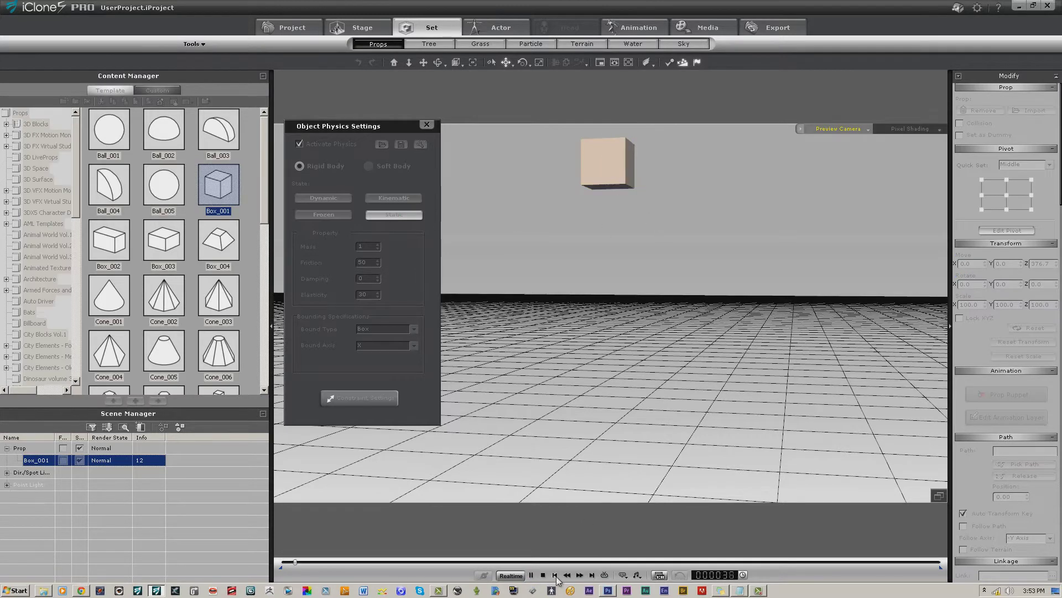
{"action": "left_click", "coordinate": [544, 575]}
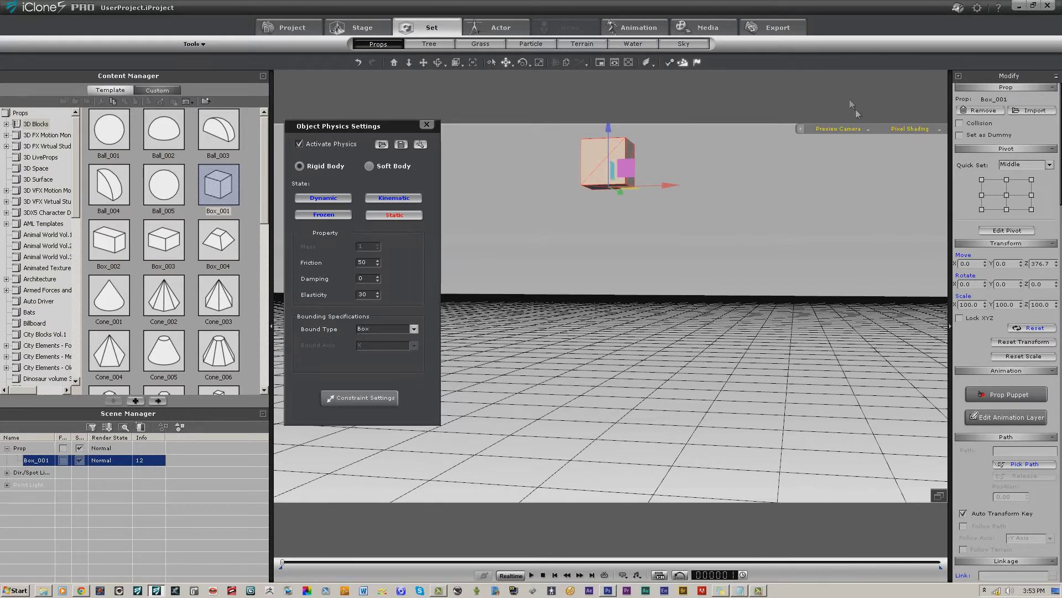
Switch the viewport from the preview camera to a scene camera and frame the box up close
{"action": "left_click", "coordinate": [866, 130]}
{"action": "left_click", "coordinate": [841, 156]}
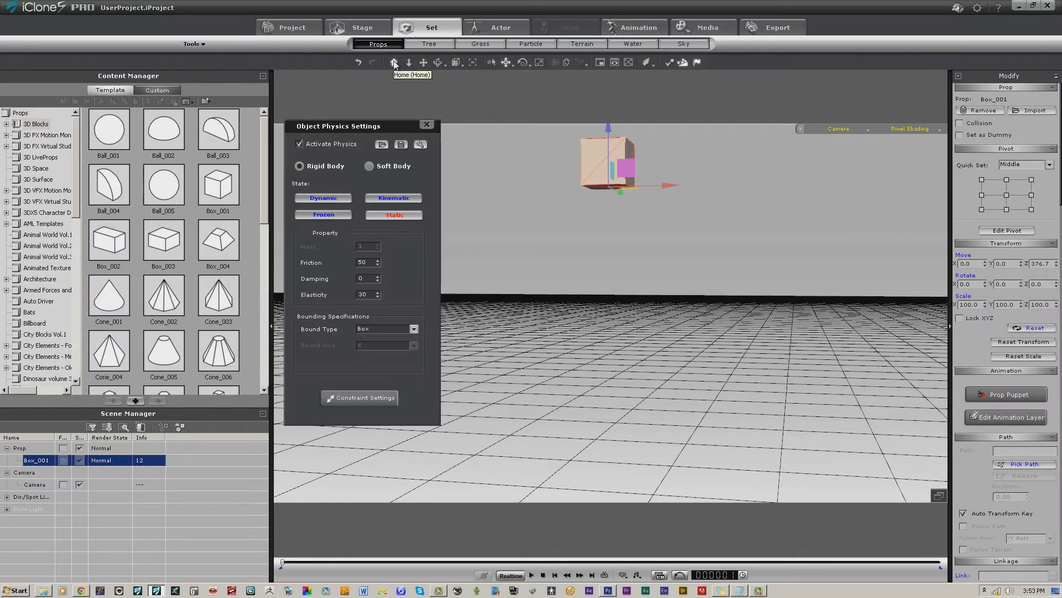
{"action": "key", "text": "z"}
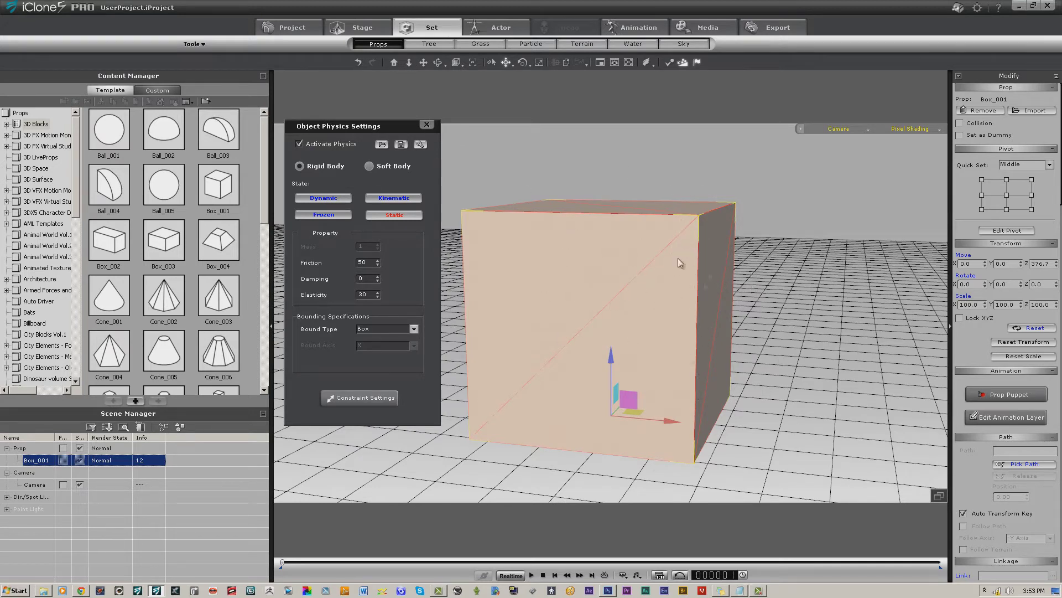
Try the Sphere bound type on the box
{"action": "left_click", "coordinate": [413, 329]}
{"action": "left_click", "coordinate": [414, 329]}
{"action": "left_click", "coordinate": [414, 329]}
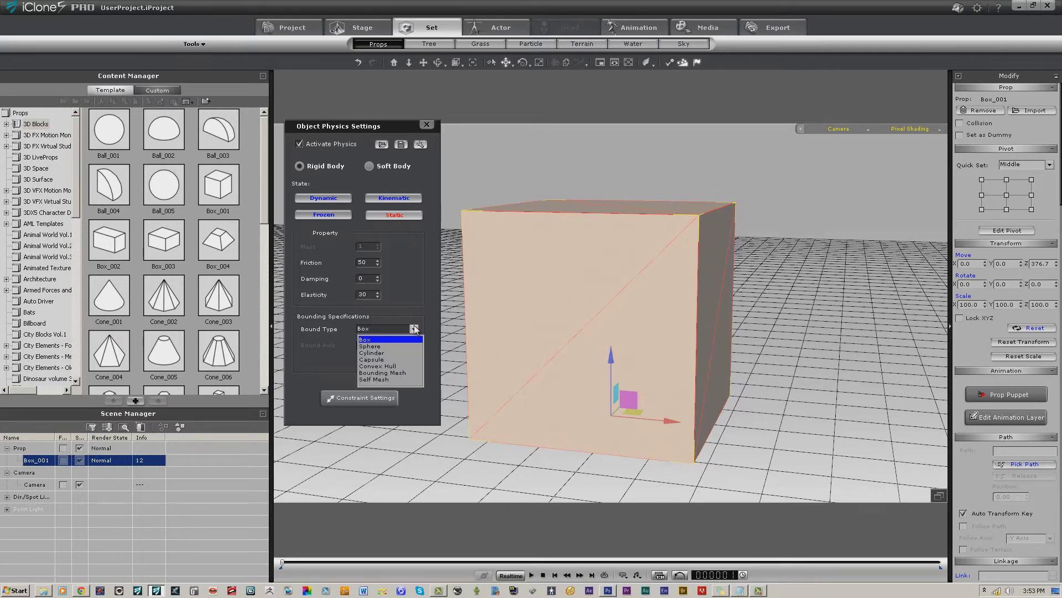
{"action": "left_click", "coordinate": [389, 347]}
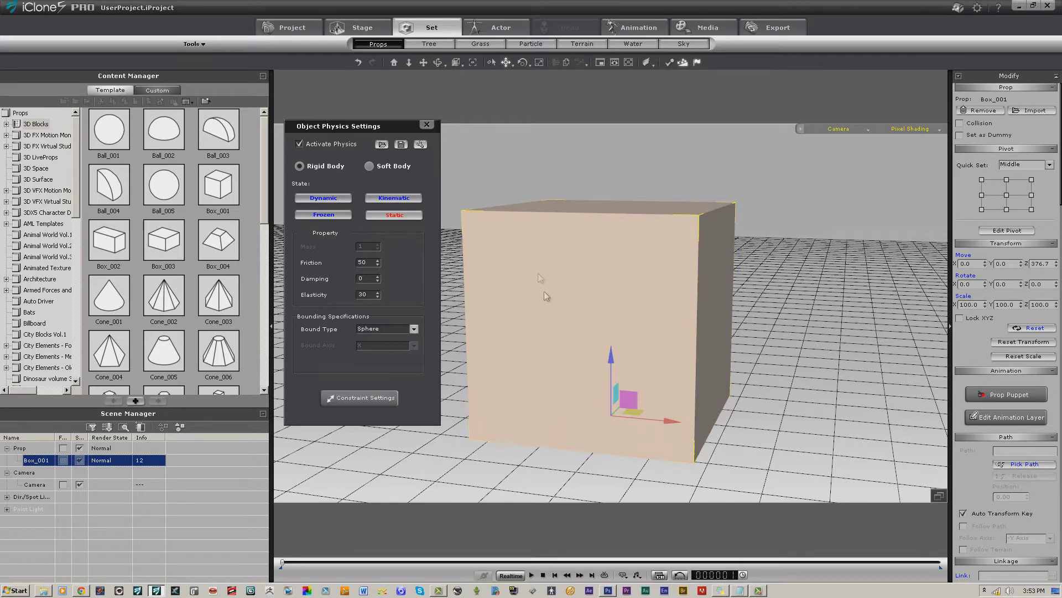
Change the bound type to Cylinder and scale the box to about 69.5 uniformly, with X at about 78
{"action": "left_click", "coordinate": [539, 62]}
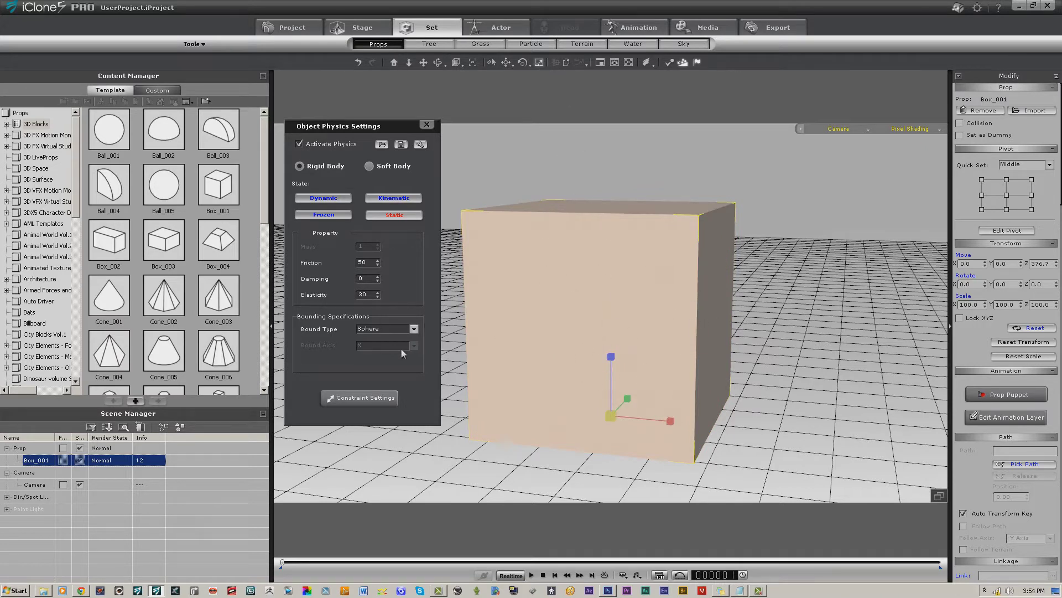
{"action": "left_click", "coordinate": [414, 330]}
{"action": "left_click", "coordinate": [382, 356]}
{"action": "left_click", "coordinate": [539, 62]}
{"action": "left_click_drag", "start_coordinate": [611, 415], "coordinate": [601, 461]}
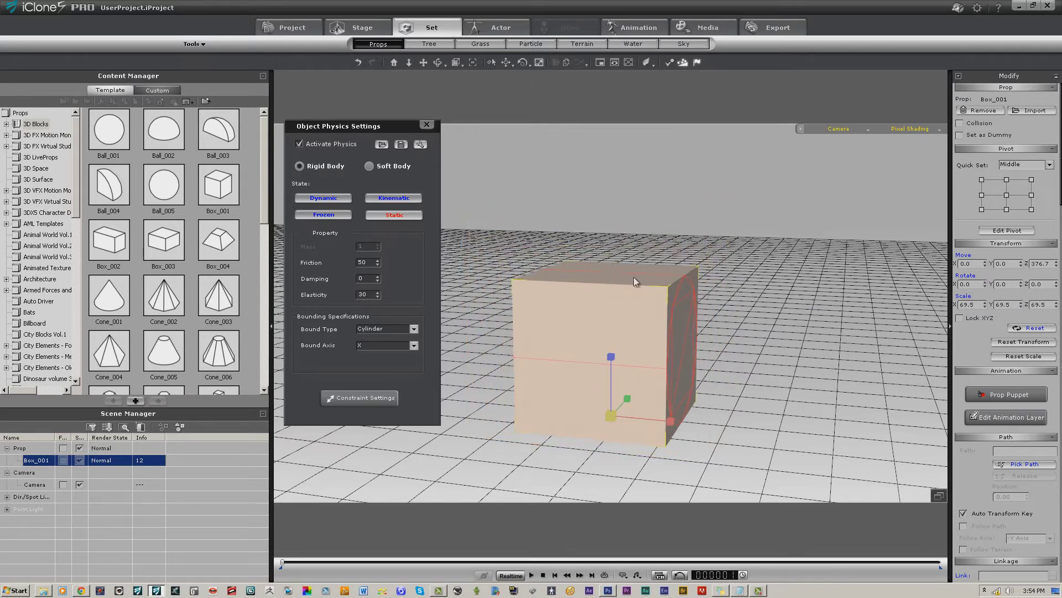
{"action": "left_click_drag", "start_coordinate": [671, 421], "coordinate": [692, 426]}
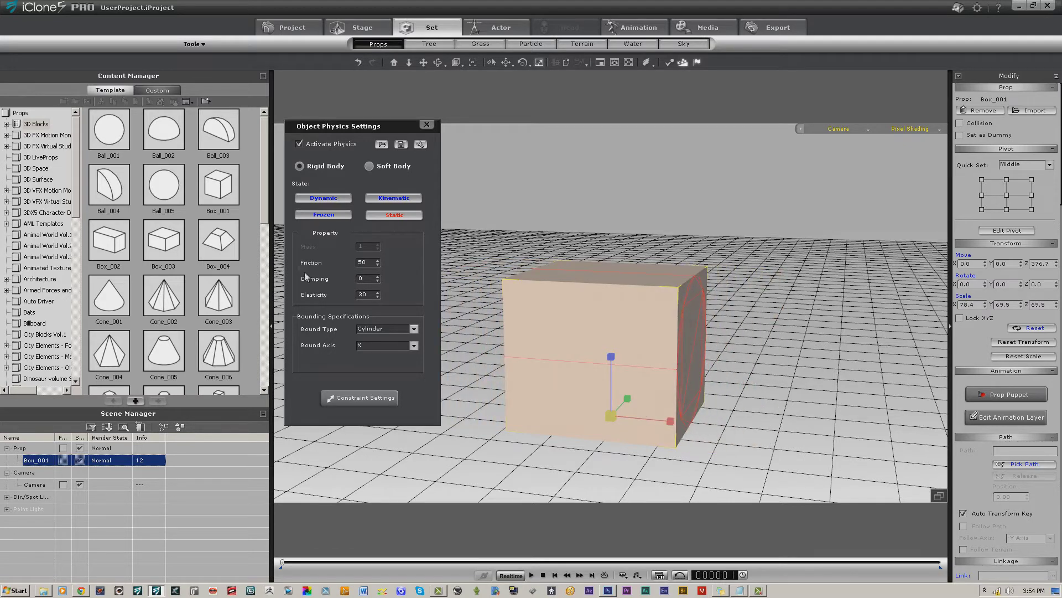
Set the cylinder bound axis to Y and stretch the box along Y to a scale of about 204
{"action": "left_click", "coordinate": [414, 346]}
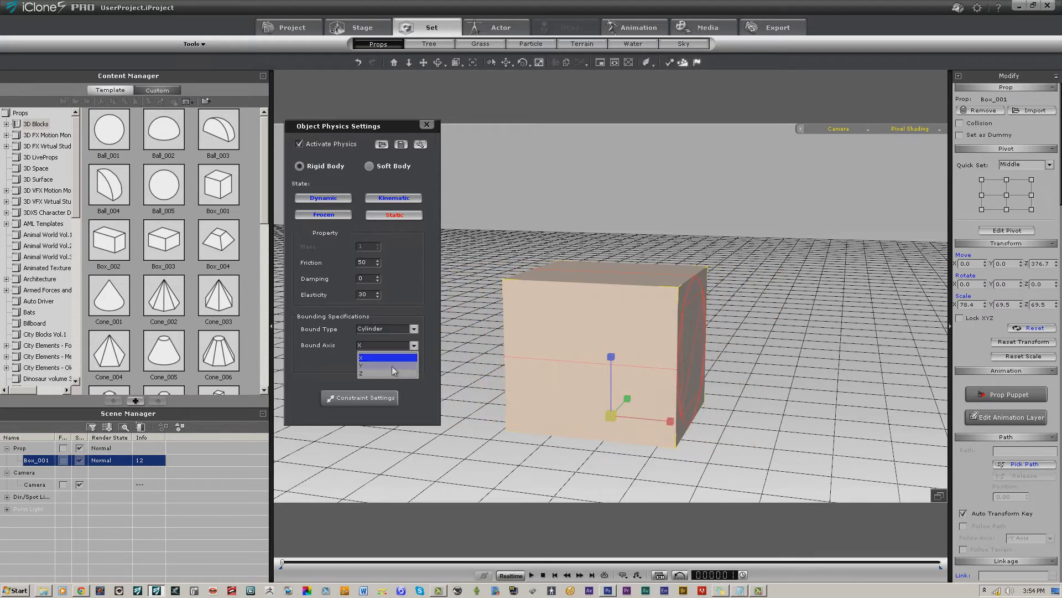
{"action": "left_click", "coordinate": [392, 364]}
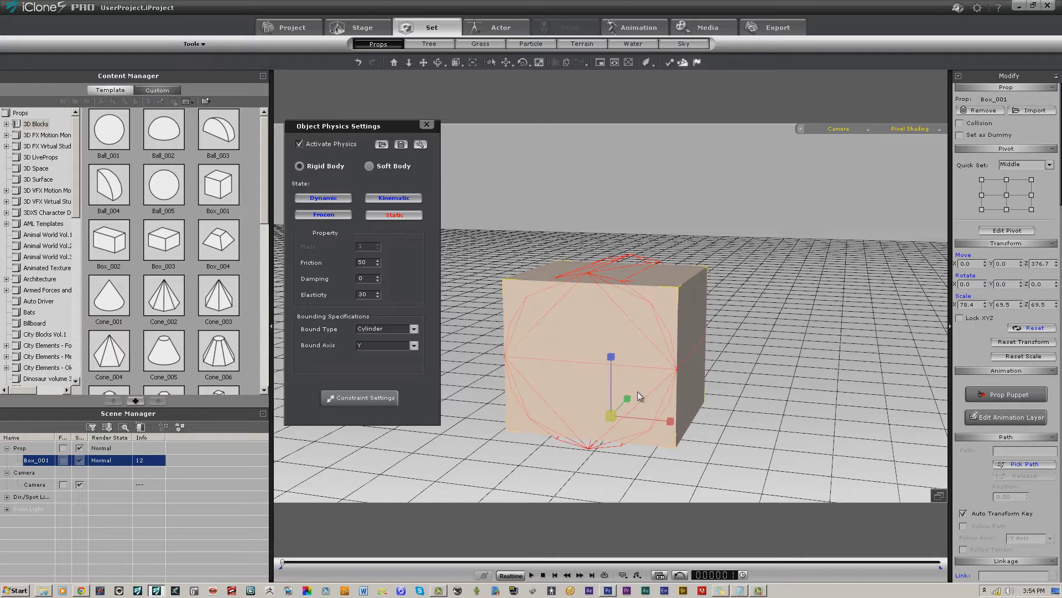
{"action": "left_click_drag", "start_coordinate": [627, 399], "coordinate": [745, 234]}
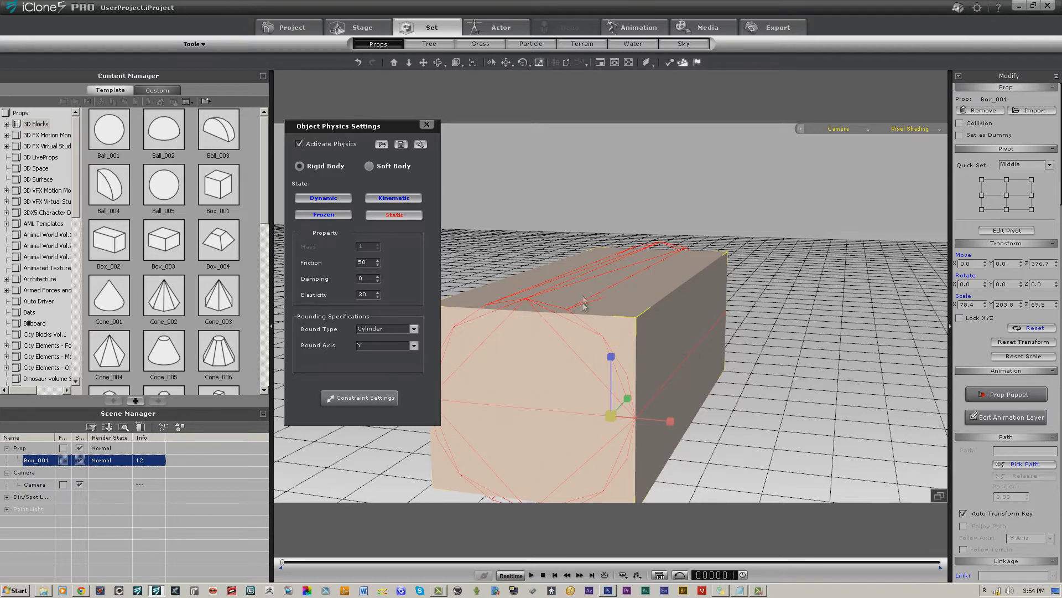
Try the Capsule and Convex Hull bound types on the stretched box
{"action": "left_click", "coordinate": [419, 332]}
{"action": "left_click", "coordinate": [382, 360]}
{"action": "left_click", "coordinate": [414, 328]}
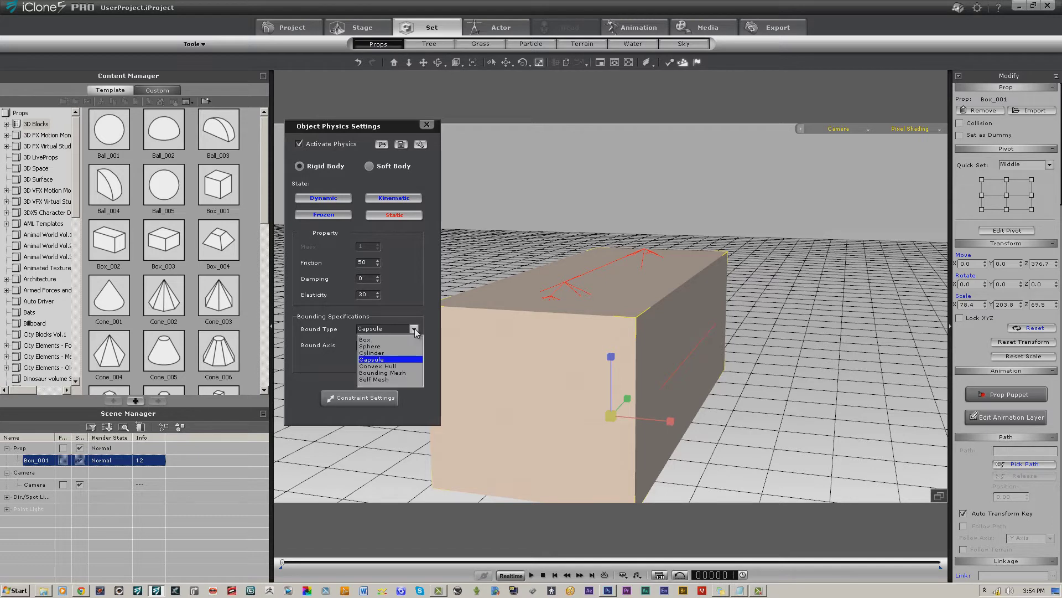
{"action": "left_click", "coordinate": [382, 366]}
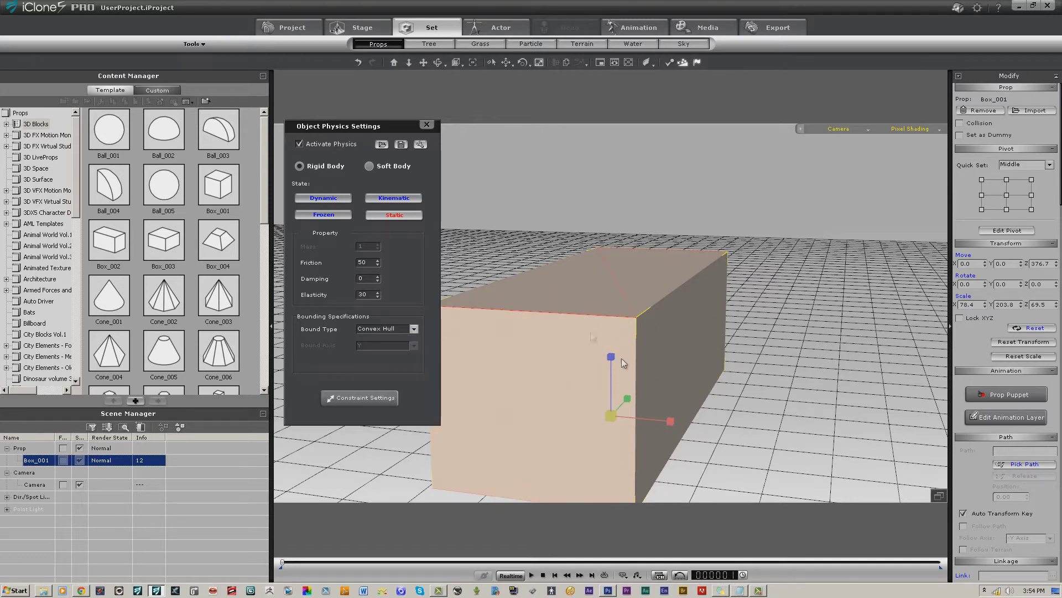
Try the Self Mesh bound type and return the bound type to Box
{"action": "left_click", "coordinate": [415, 329]}
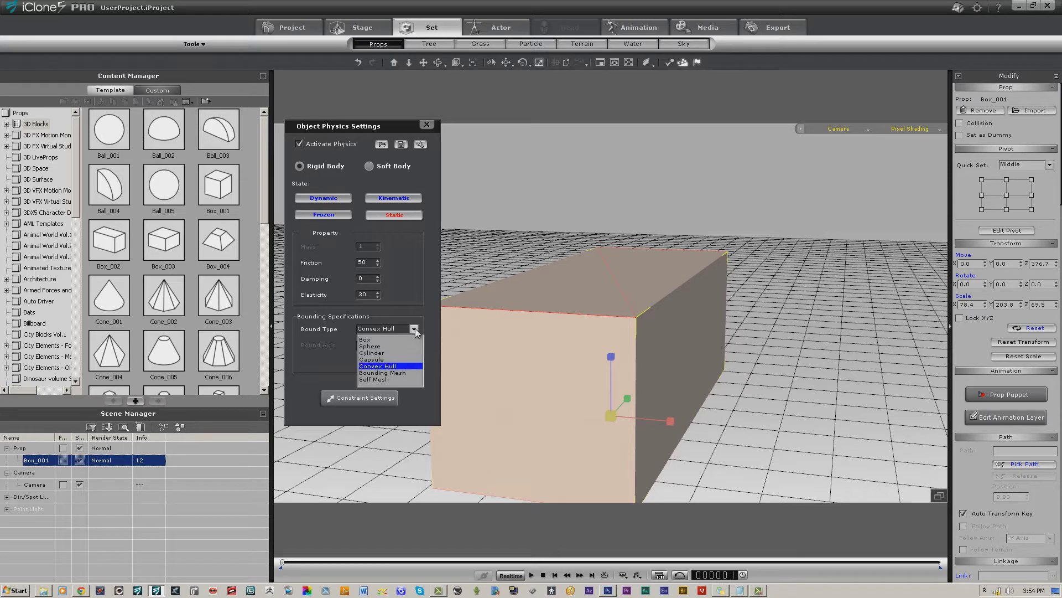
{"action": "left_click", "coordinate": [382, 380]}
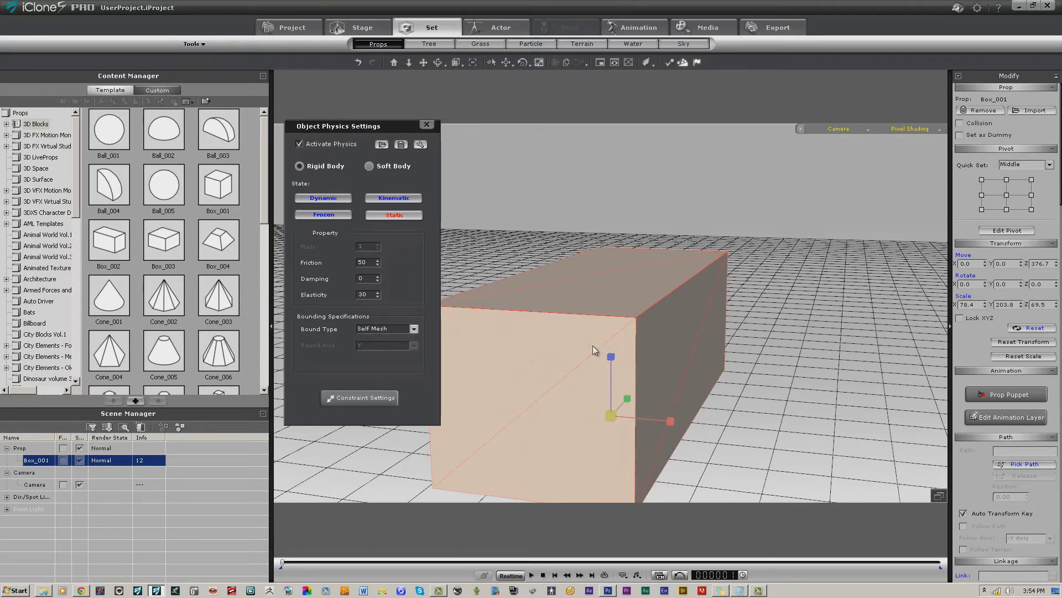
{"action": "left_click", "coordinate": [415, 329]}
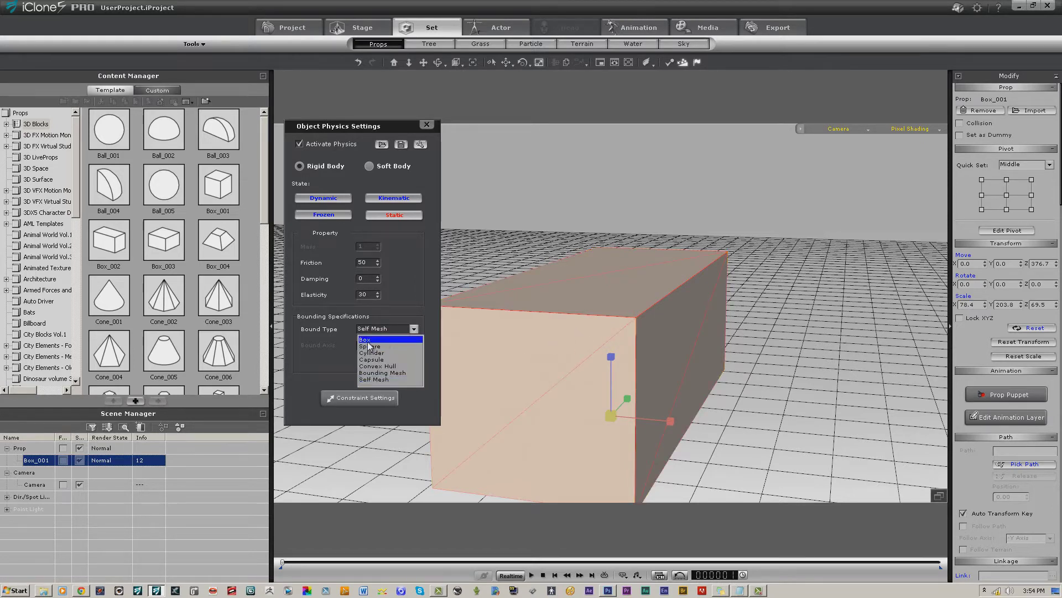
{"action": "left_click", "coordinate": [413, 339]}
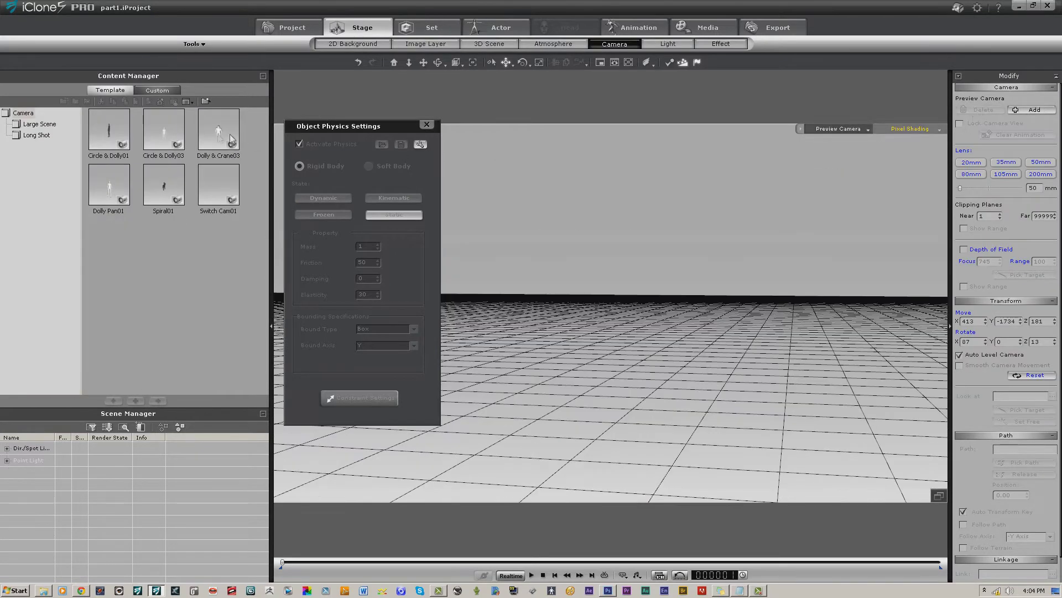
Add a Box_001 prop to the empty scene, raised to about 364 on Z, and activate its rigid-body physics
{"action": "left_click", "coordinate": [429, 27]}
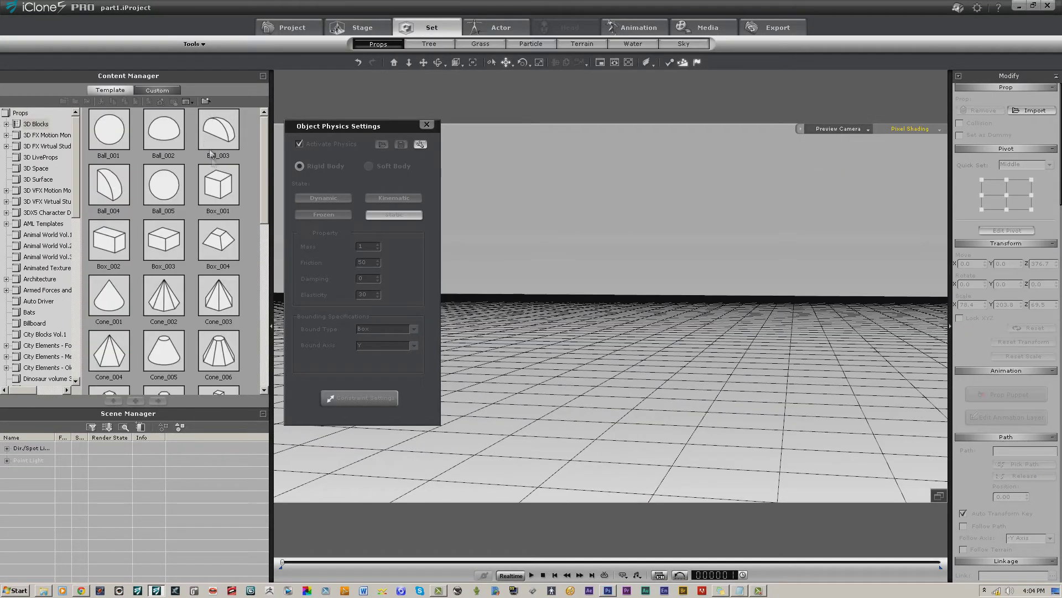
{"action": "double_click", "coordinate": [218, 186]}
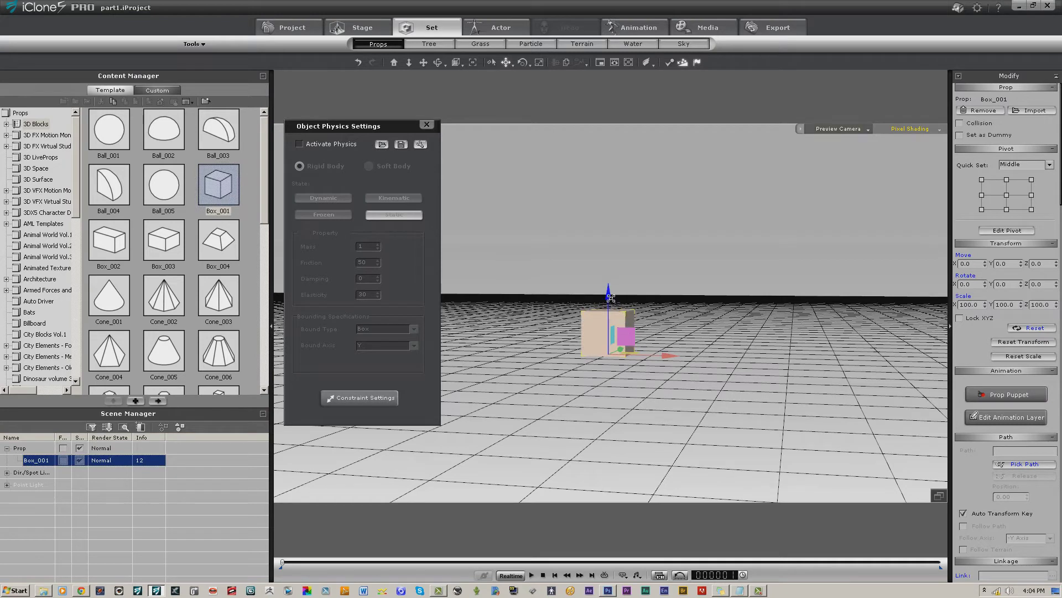
{"action": "left_click_drag", "start_coordinate": [611, 298], "coordinate": [611, 132]}
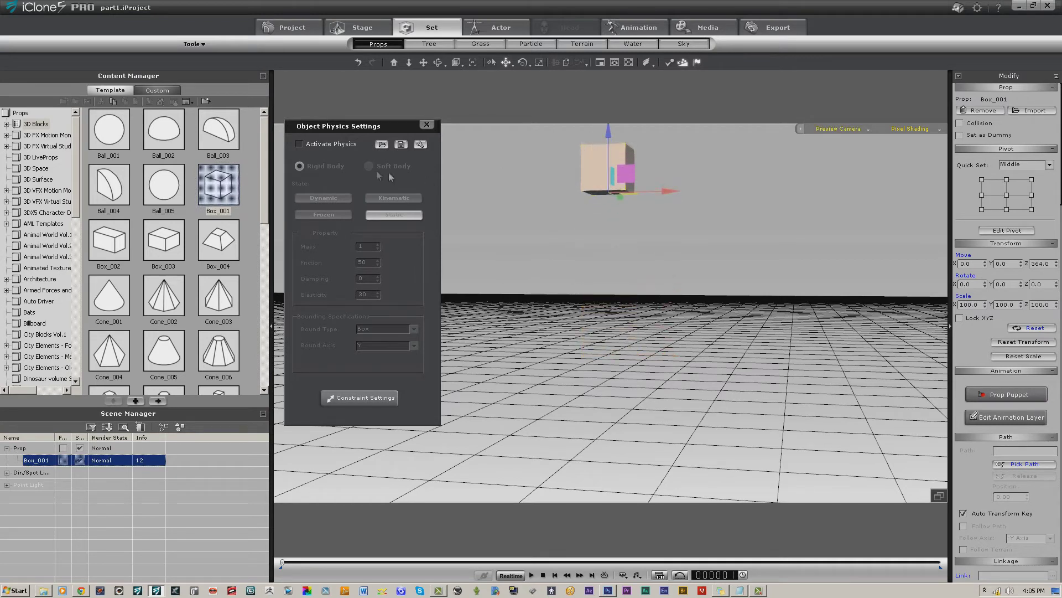
{"action": "left_click", "coordinate": [300, 143]}
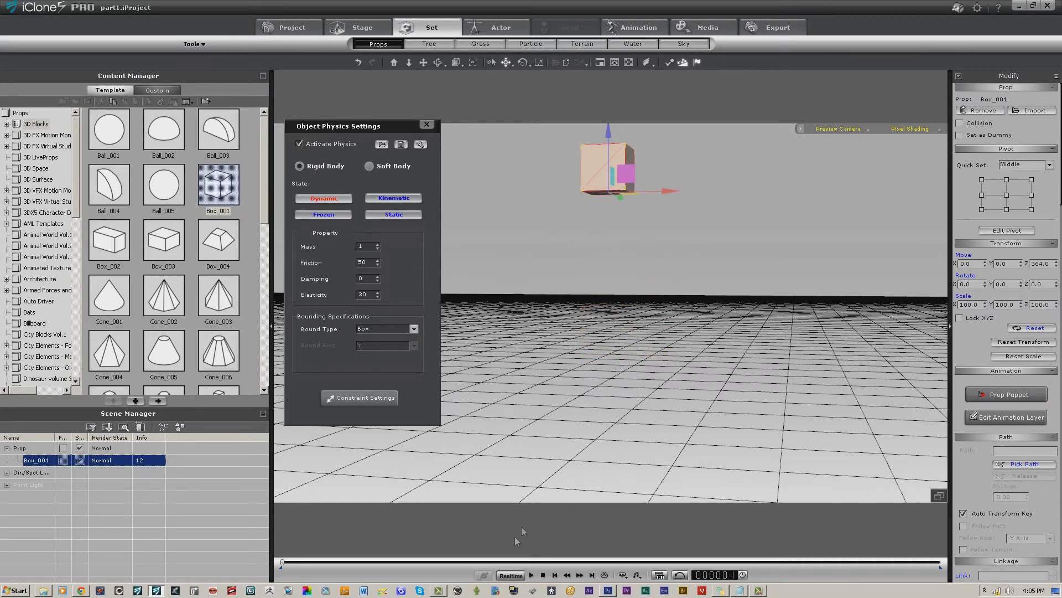
Switch the playback mode from Realtime to By Frame and run the box's simulation once
{"action": "left_click", "coordinate": [510, 575]}
{"action": "left_click", "coordinate": [512, 575]}
{"action": "left_click", "coordinate": [531, 575]}
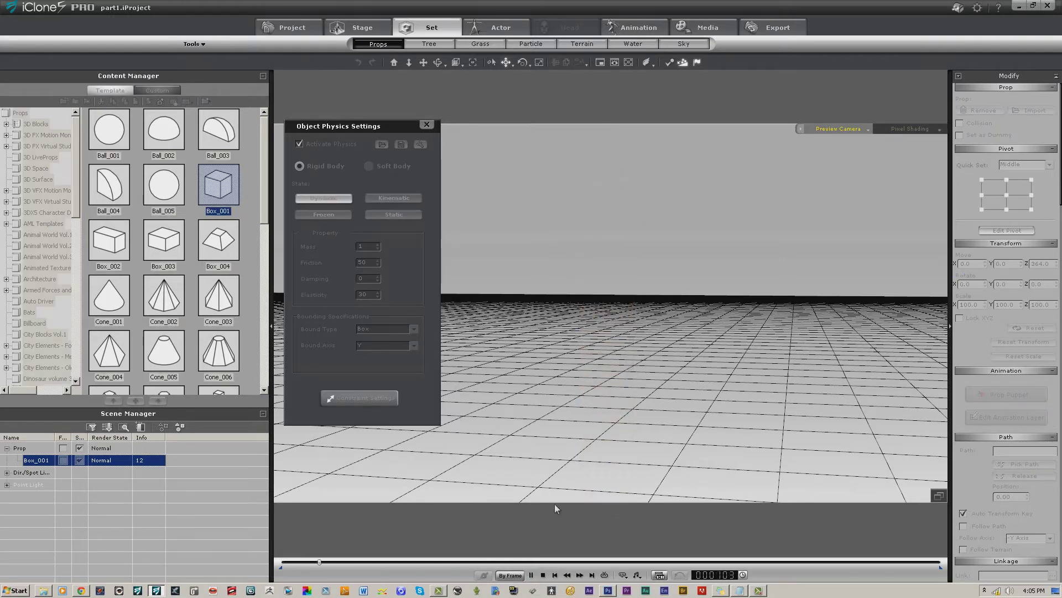
{"action": "left_click", "coordinate": [542, 575]}
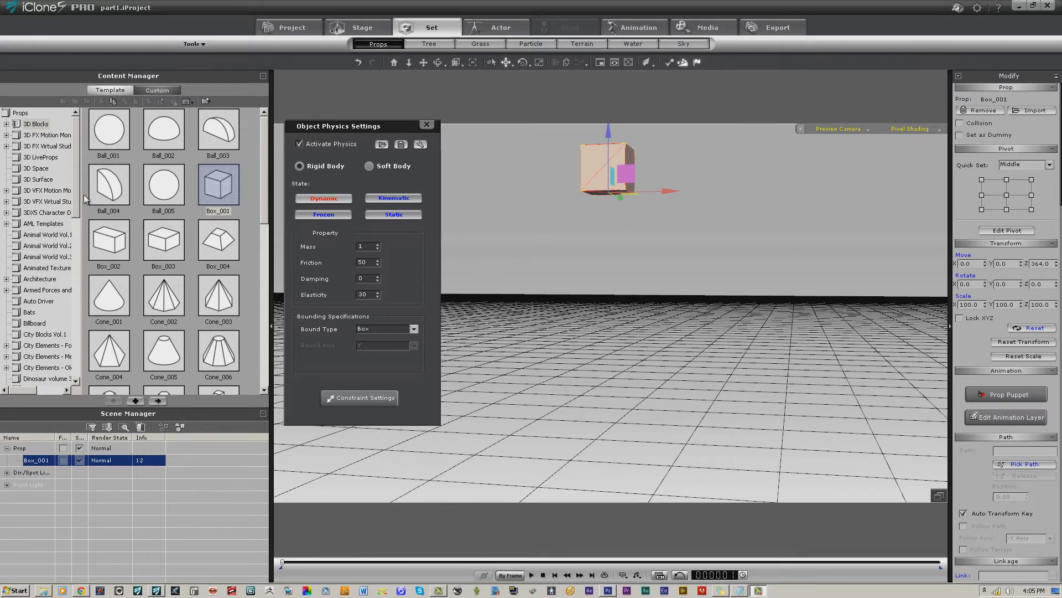
Add the Infinite Plane from the Physics Props library and run the simulation twice to test the box's landing
{"action": "left_click_drag", "start_coordinate": [77, 208], "coordinate": [85, 340]}
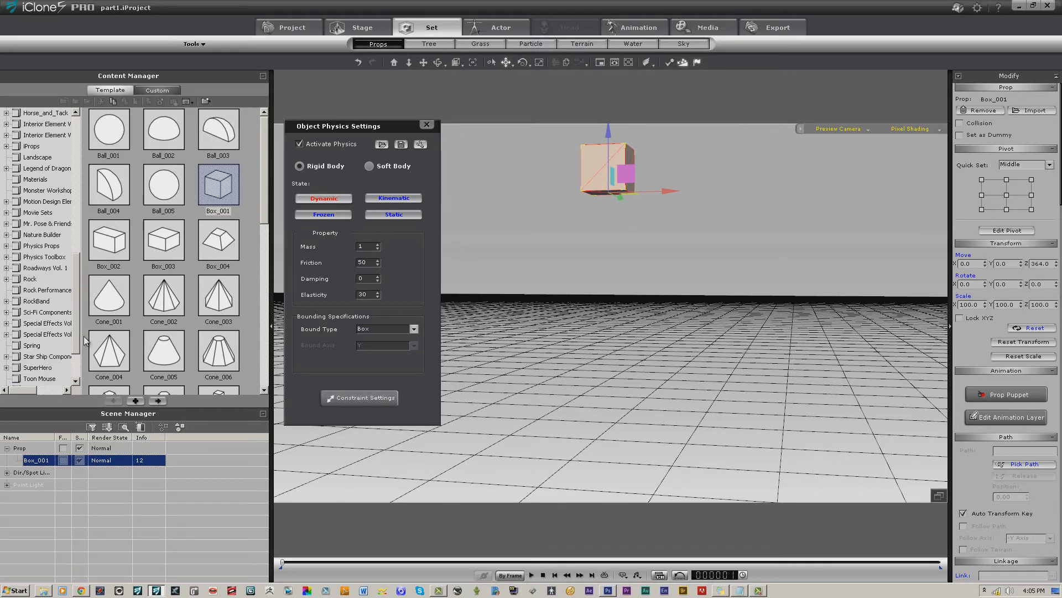
{"action": "left_click", "coordinate": [41, 246]}
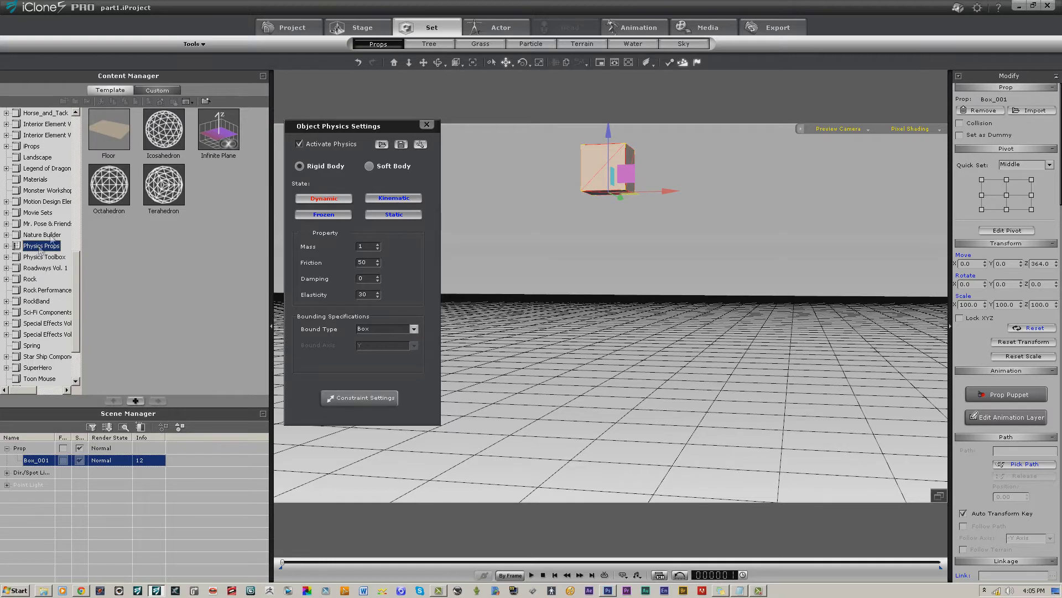
{"action": "double_click", "coordinate": [219, 132]}
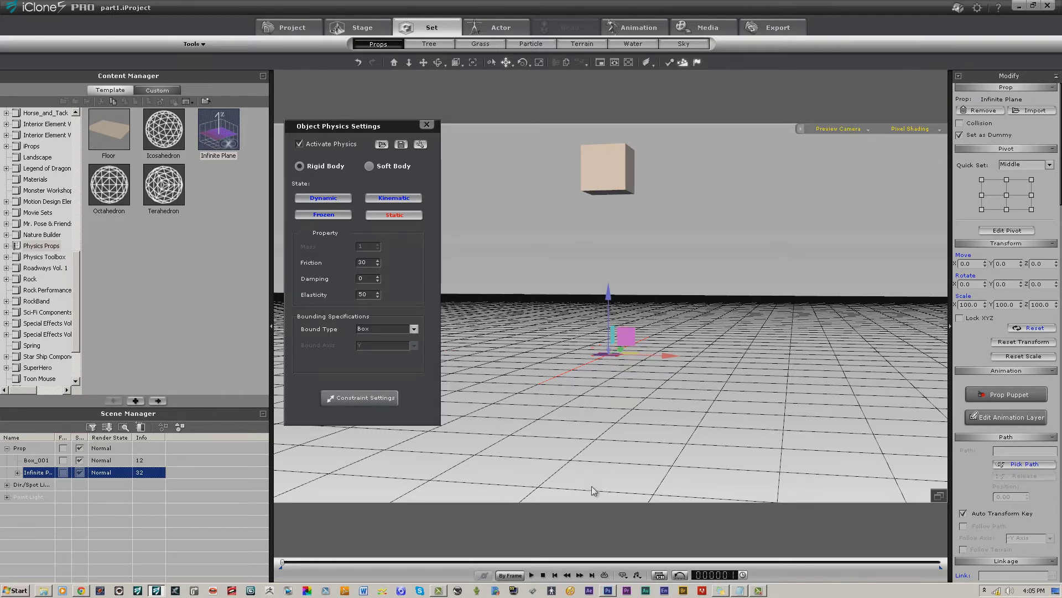
{"action": "left_click", "coordinate": [532, 574]}
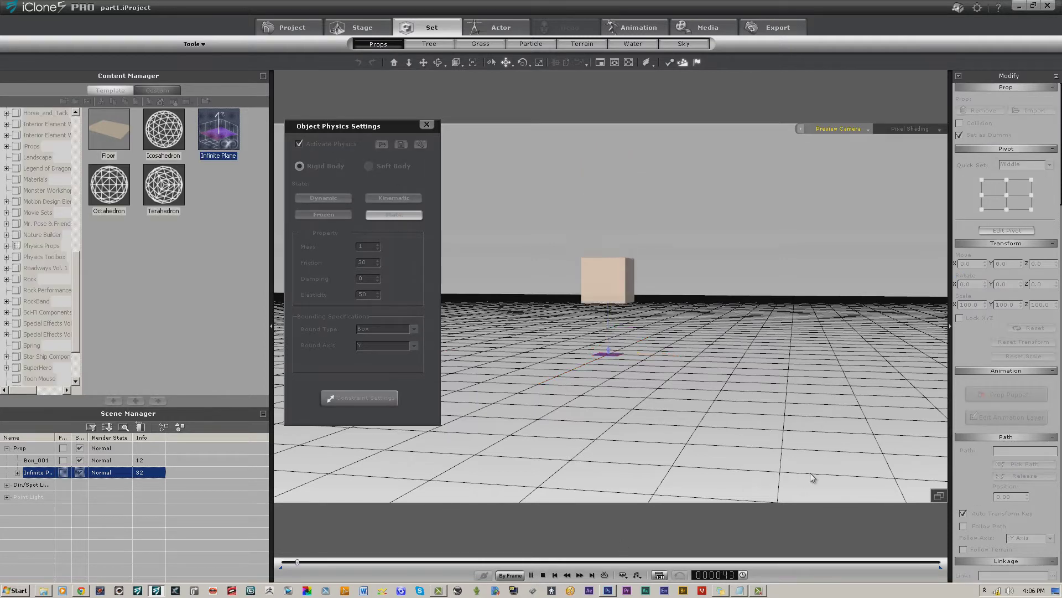
{"action": "left_click", "coordinate": [543, 575]}
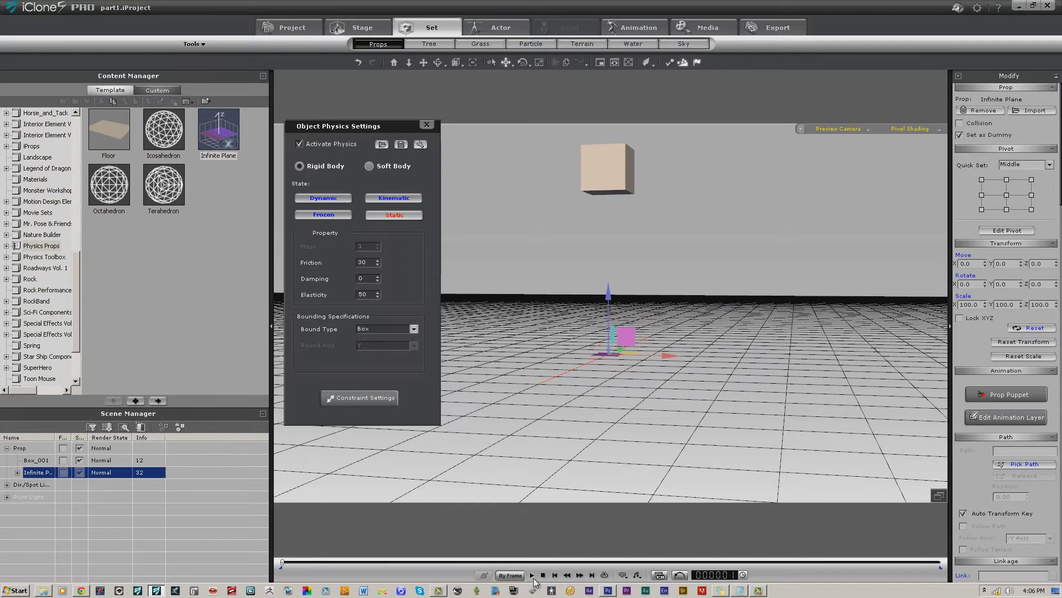
{"action": "left_click", "coordinate": [533, 575]}
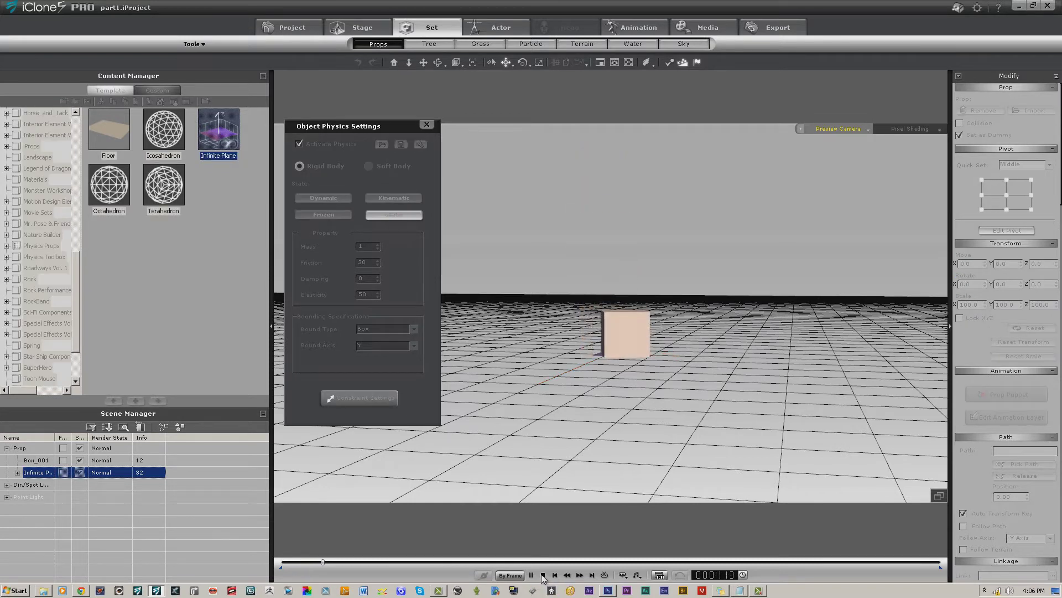
{"action": "left_click", "coordinate": [543, 576]}
Try the Sphere bound type on Box_001 and run the simulation twice
{"action": "left_click", "coordinate": [622, 173]}
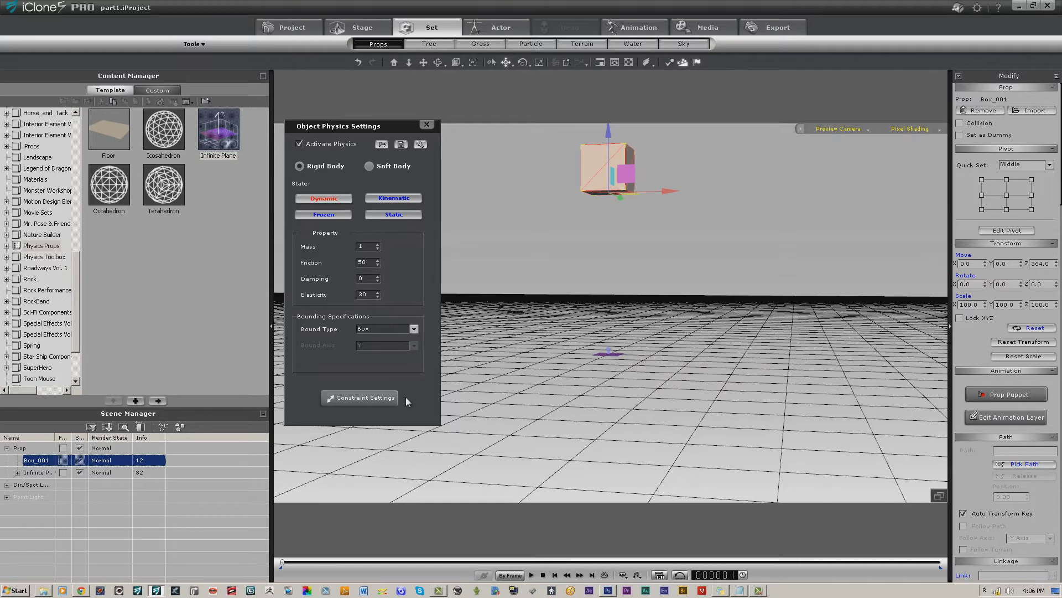
{"action": "left_click", "coordinate": [414, 329]}
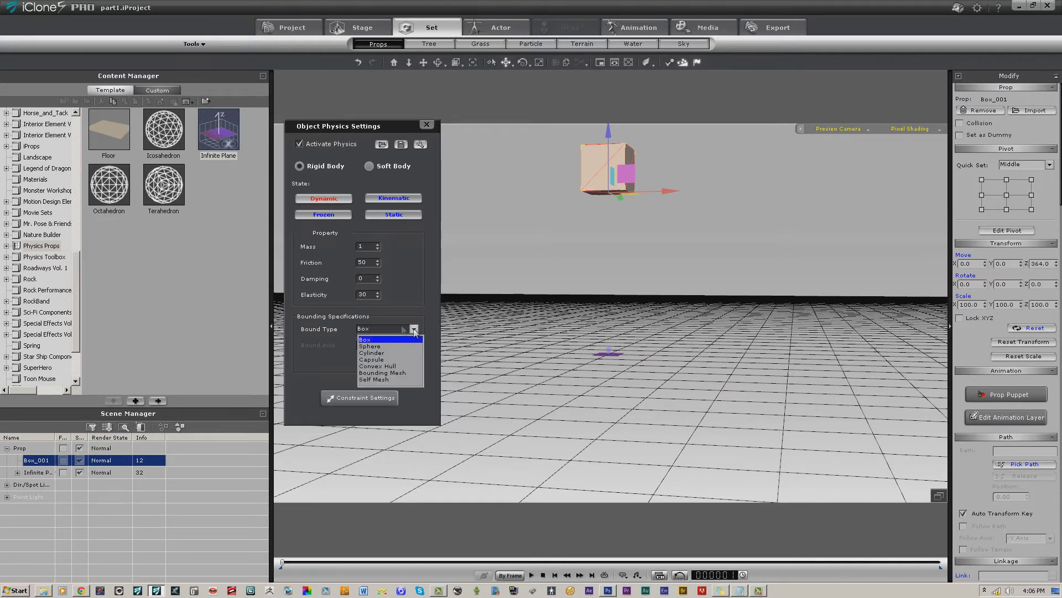
{"action": "left_click", "coordinate": [387, 345]}
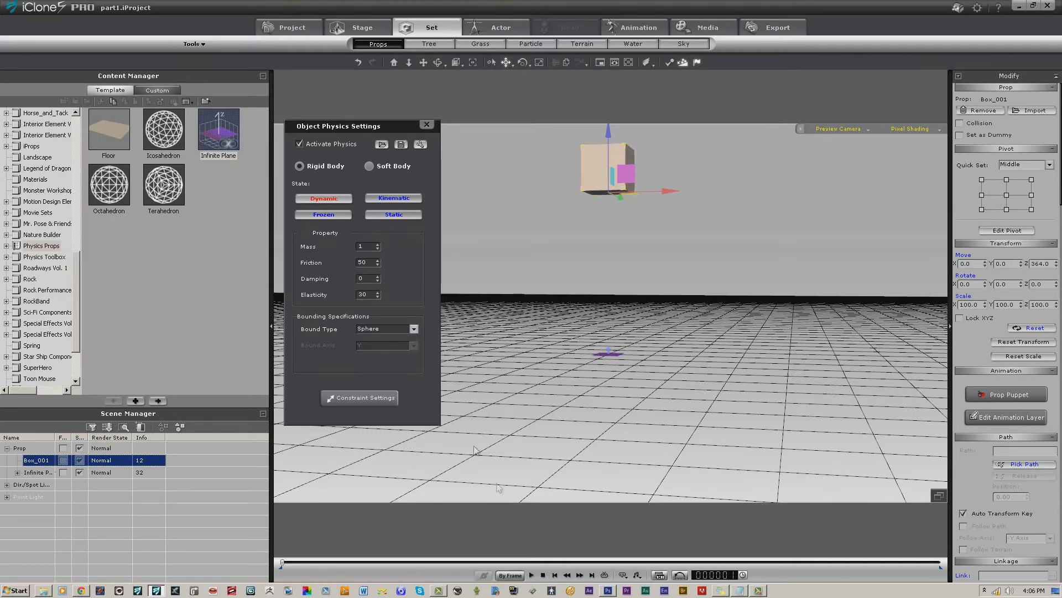
{"action": "left_click", "coordinate": [532, 575]}
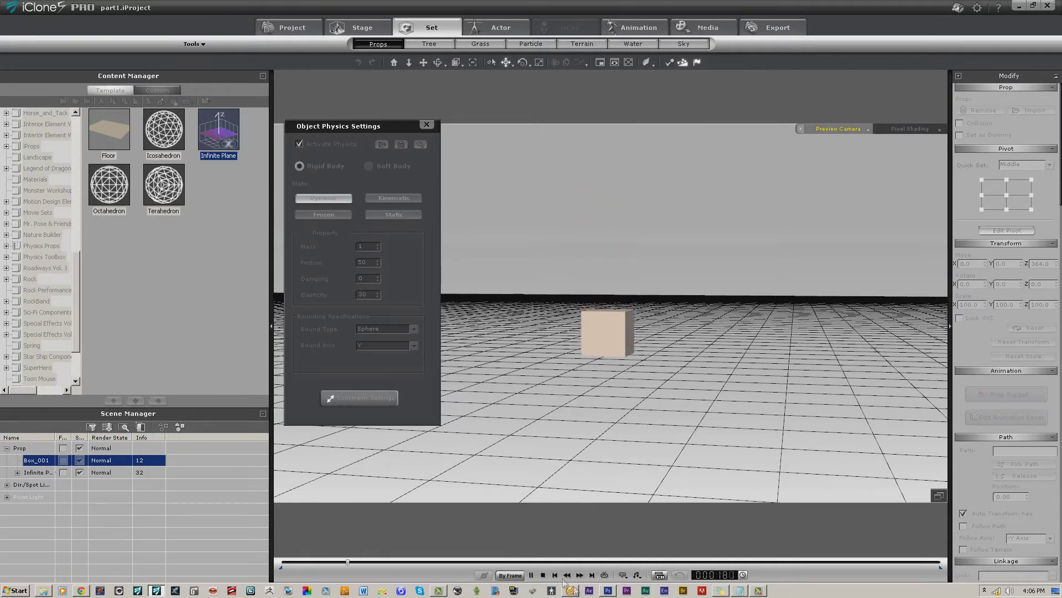
{"action": "left_click", "coordinate": [544, 575]}
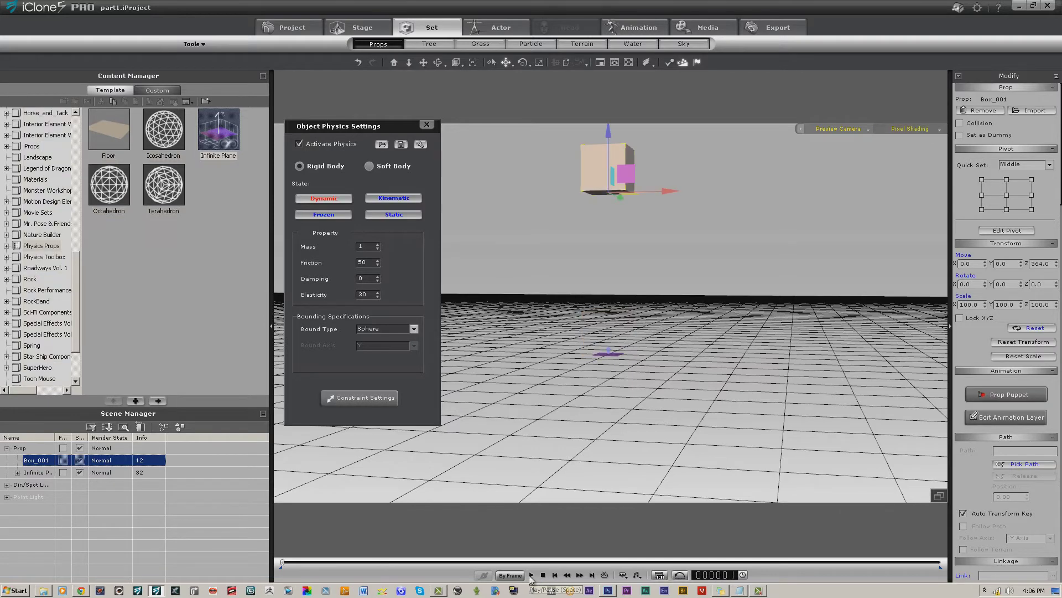
{"action": "left_click", "coordinate": [532, 575]}
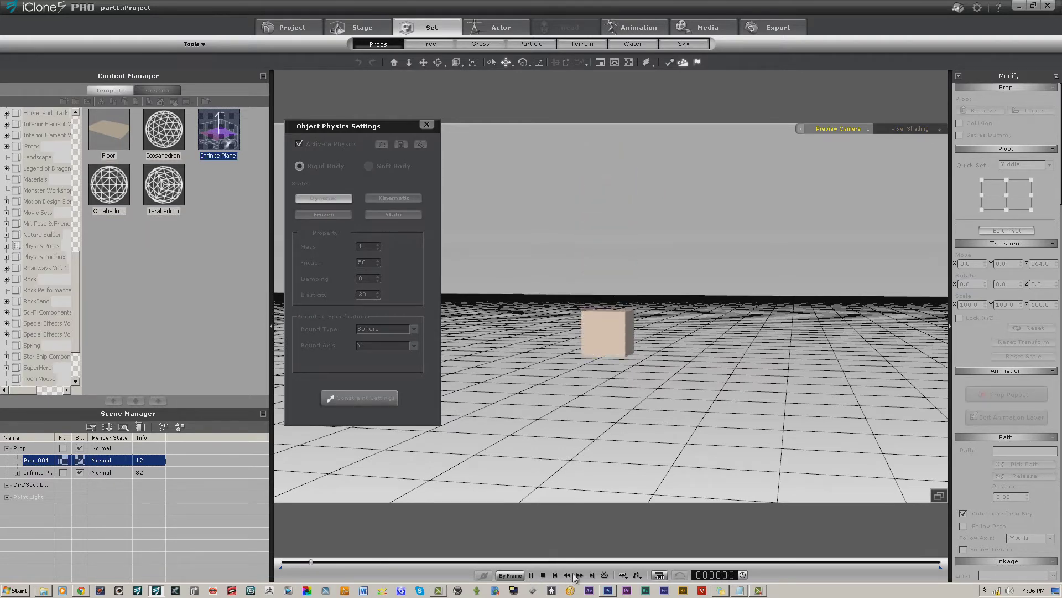
{"action": "left_click", "coordinate": [544, 575]}
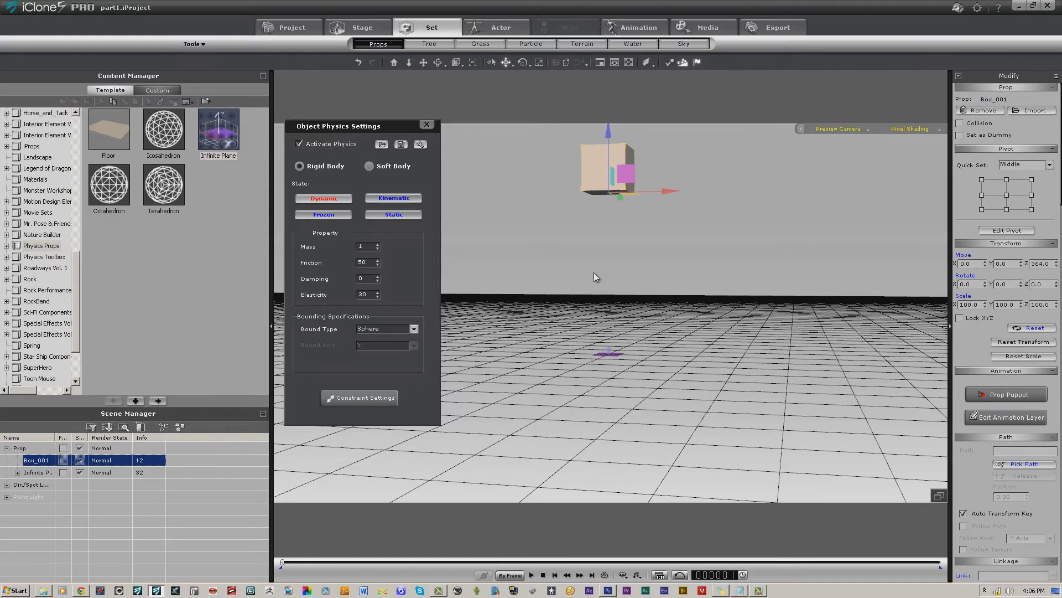
Return Box_001's bound type to Box and run the simulation
{"action": "left_click", "coordinate": [414, 329]}
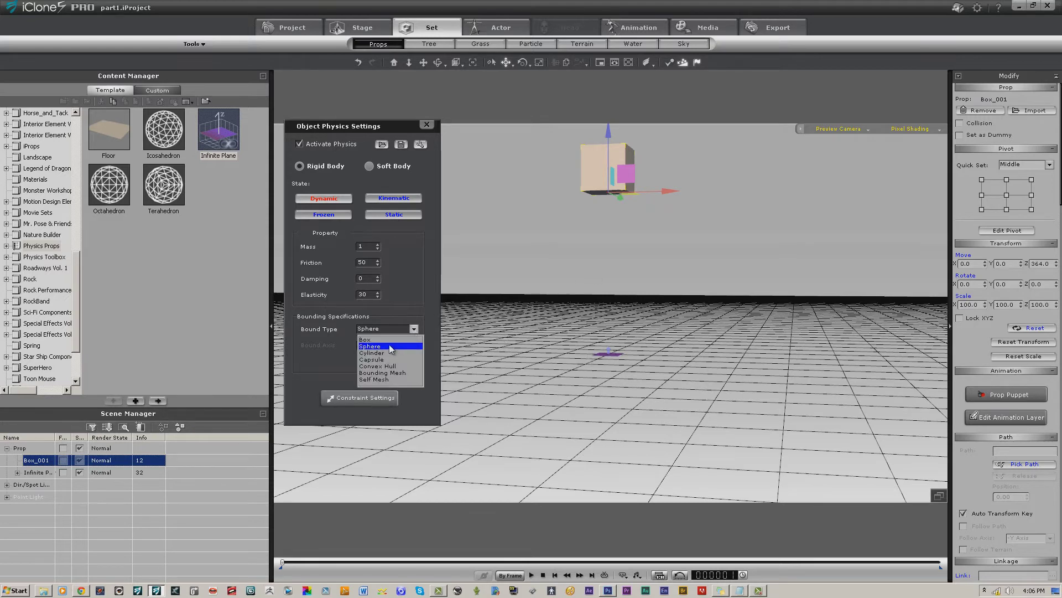
{"action": "left_click", "coordinate": [382, 340]}
{"action": "left_click", "coordinate": [531, 574]}
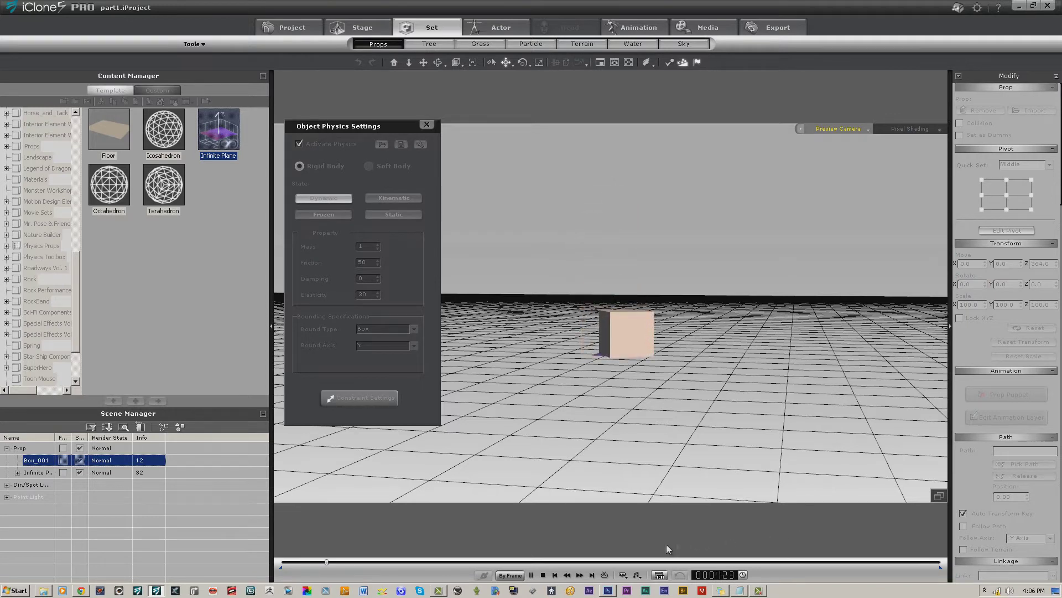
{"action": "left_click", "coordinate": [543, 574]}
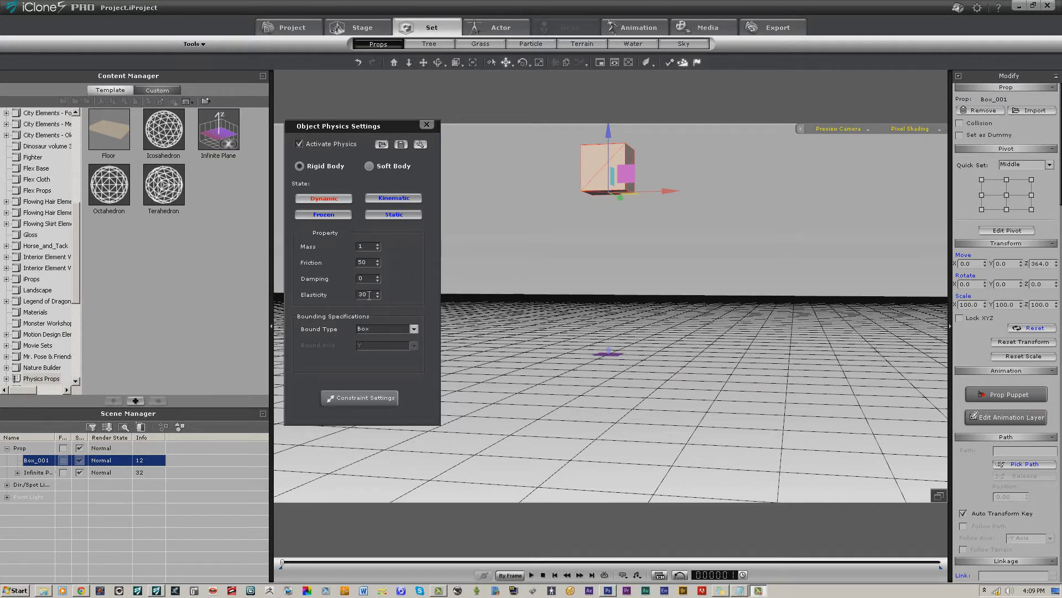
Set the box's elasticity to 0 and run the simulation twice
{"action": "left_click_drag", "start_coordinate": [369, 295], "coordinate": [310, 300]}
{"action": "type", "text": "0"}
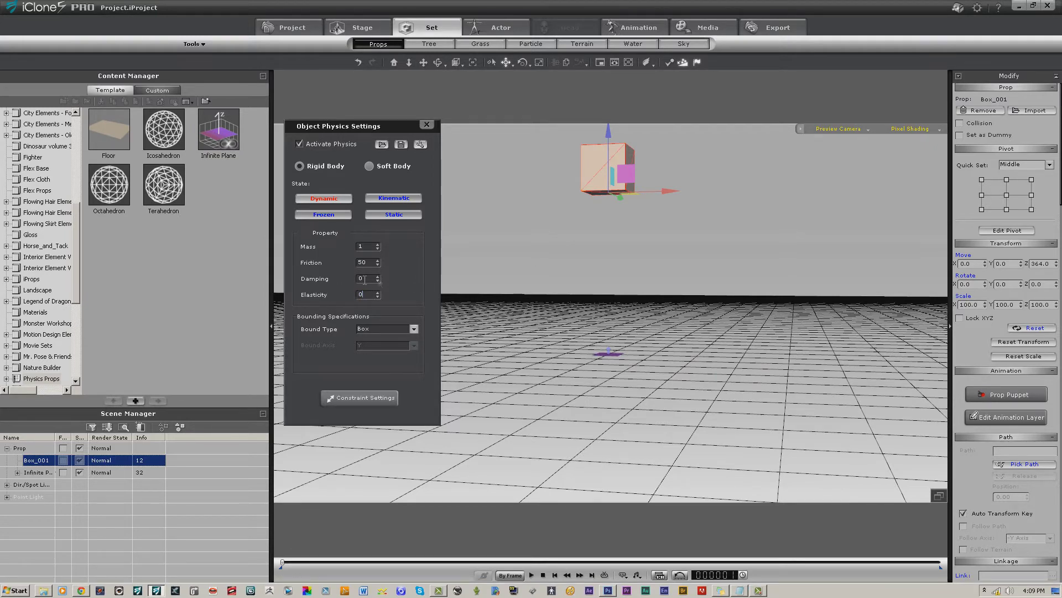
{"action": "left_click", "coordinate": [531, 575]}
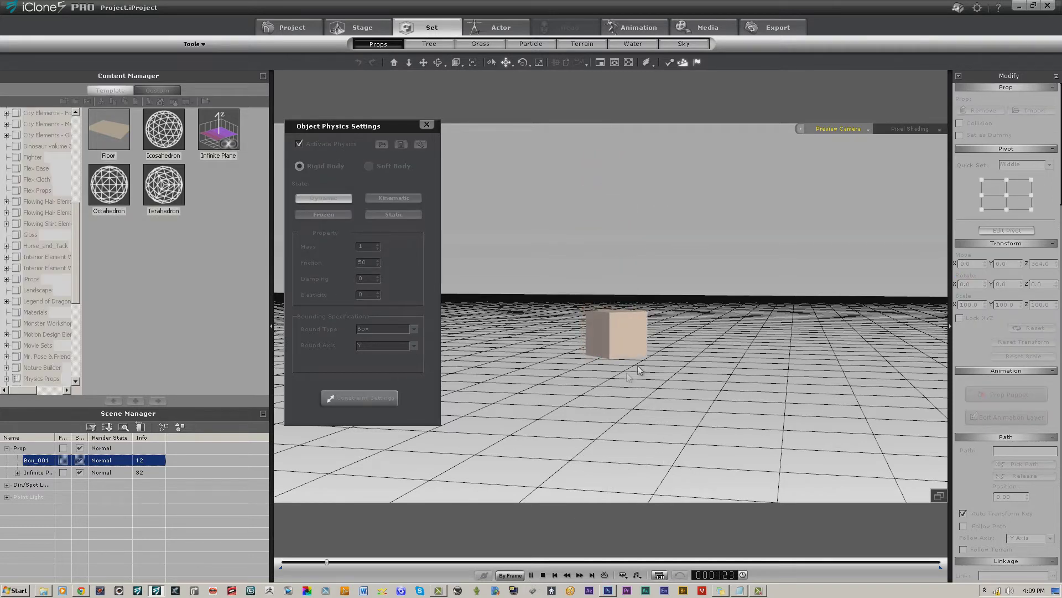
{"action": "left_click", "coordinate": [543, 575]}
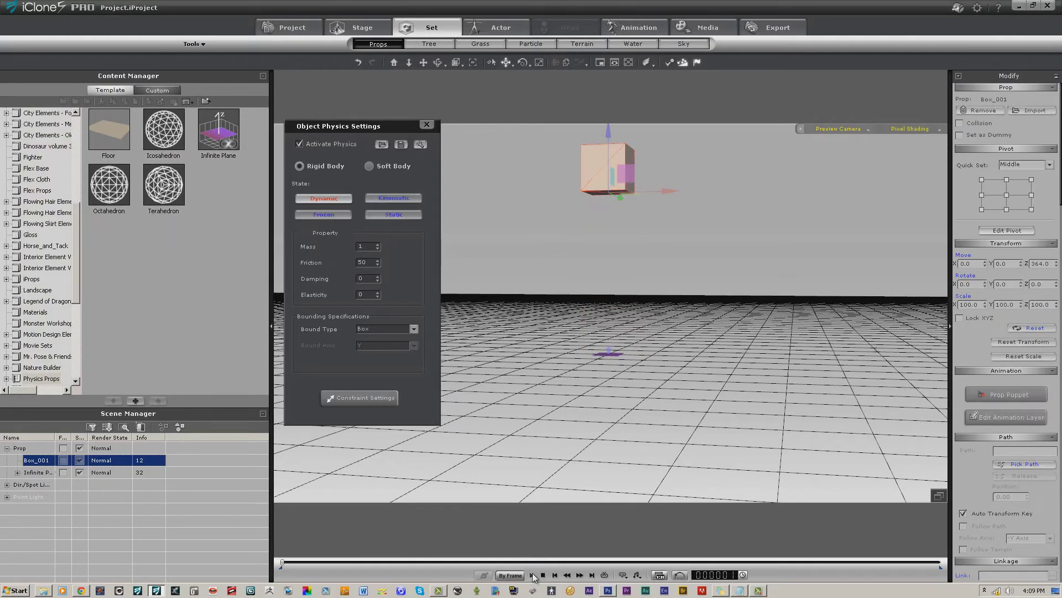
{"action": "left_click", "coordinate": [531, 574]}
{"action": "left_click", "coordinate": [543, 575]}
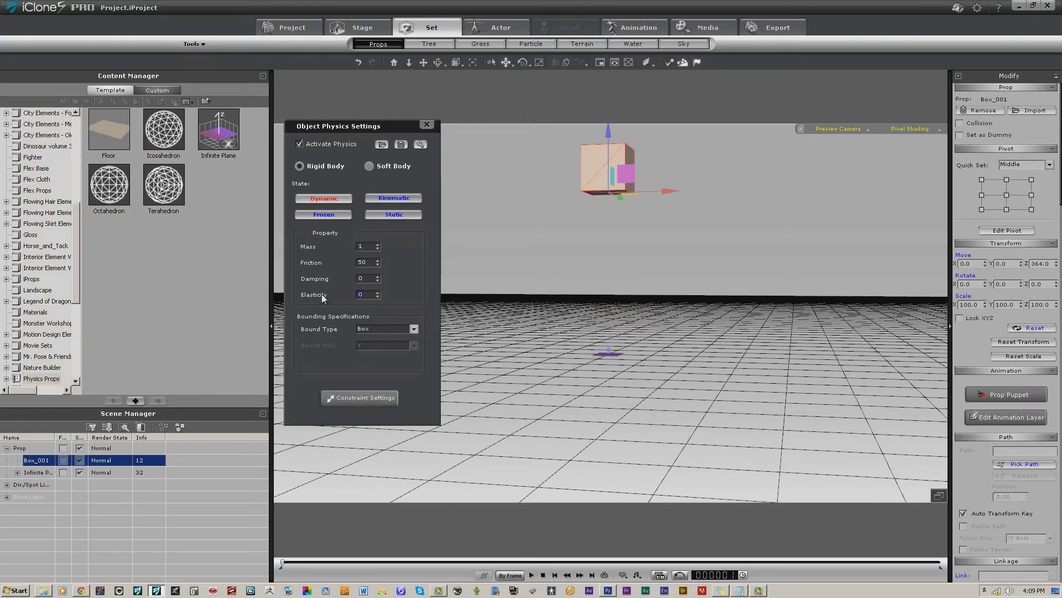
Test the box with an elasticity of 100 by running the simulation twice
{"action": "left_click", "coordinate": [531, 575]}
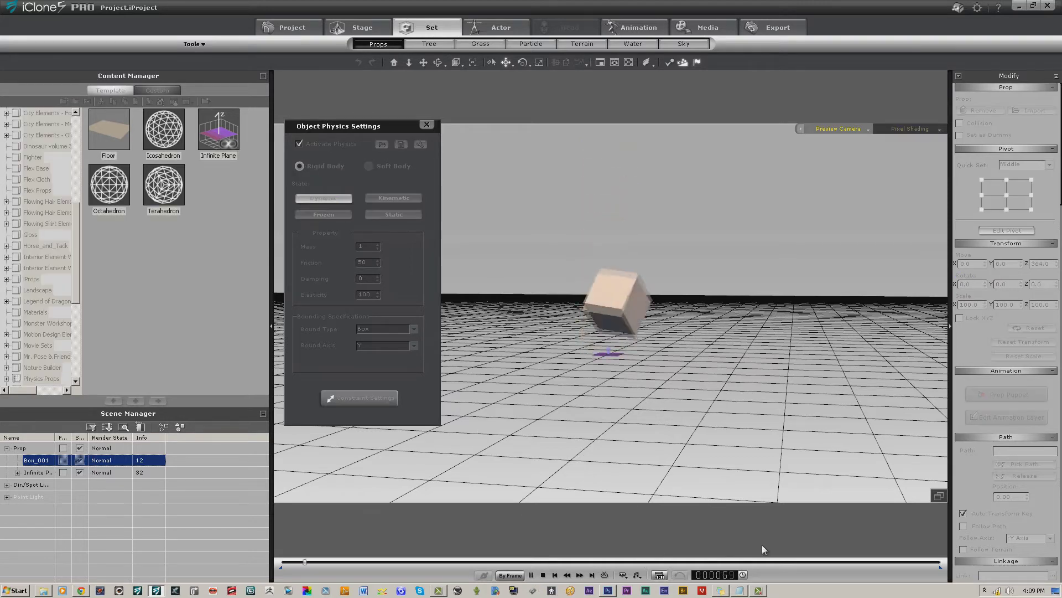
{"action": "left_click", "coordinate": [542, 574]}
{"action": "left_click", "coordinate": [531, 575]}
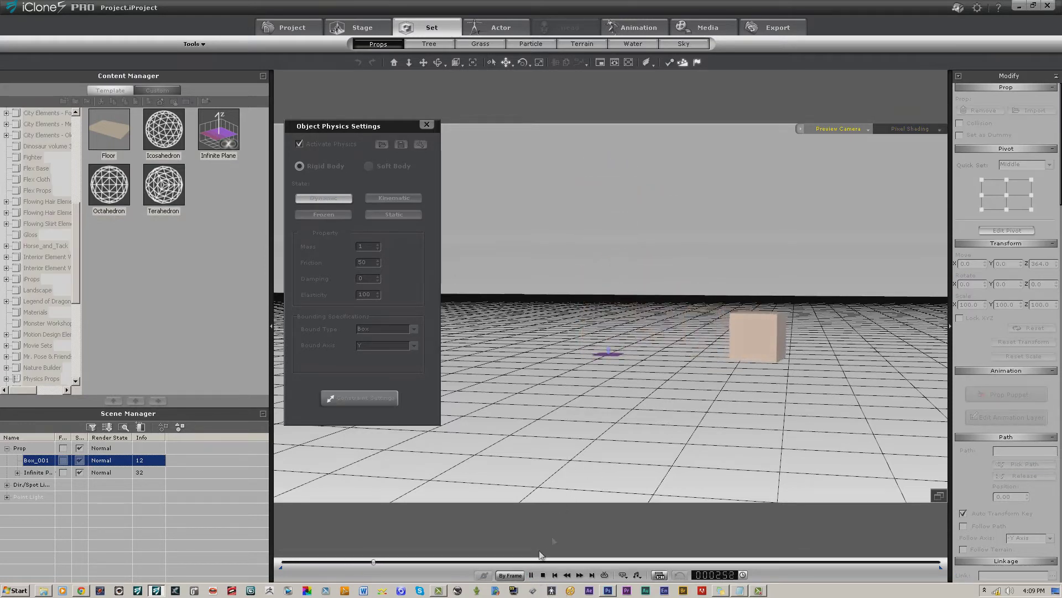
{"action": "left_click", "coordinate": [542, 574]}
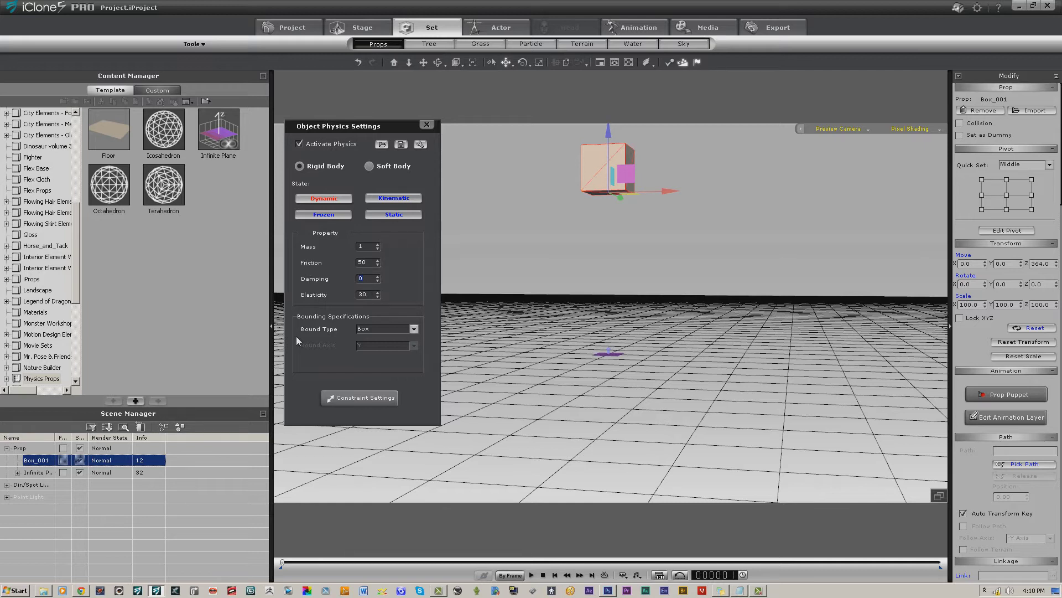
Try damping values of 50 and 100 on the box, running the simulation for each
{"action": "type", "text": "50"}
{"action": "left_click", "coordinate": [531, 575]}
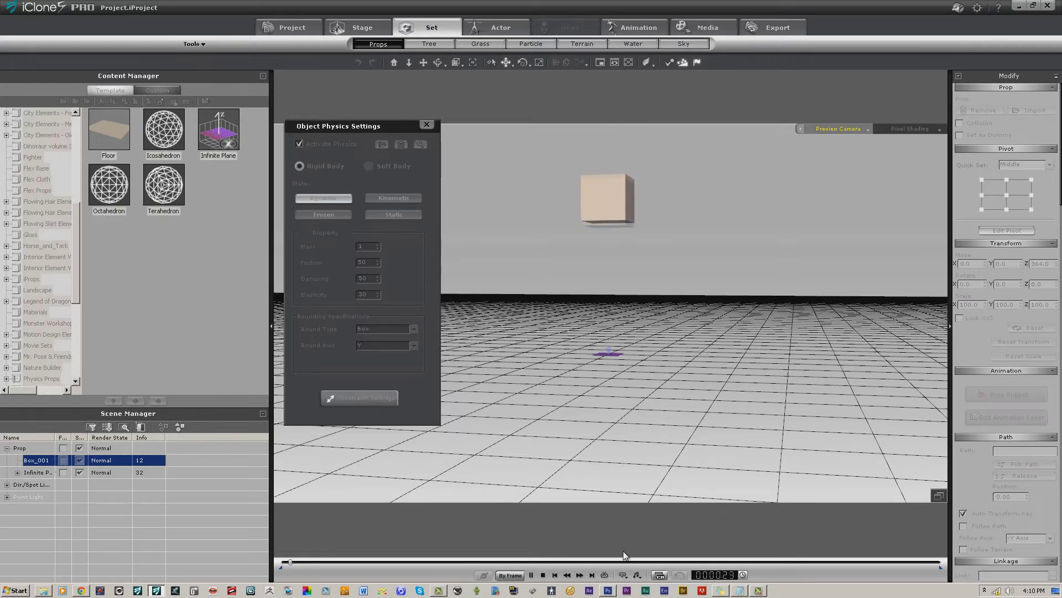
{"action": "left_click", "coordinate": [543, 575]}
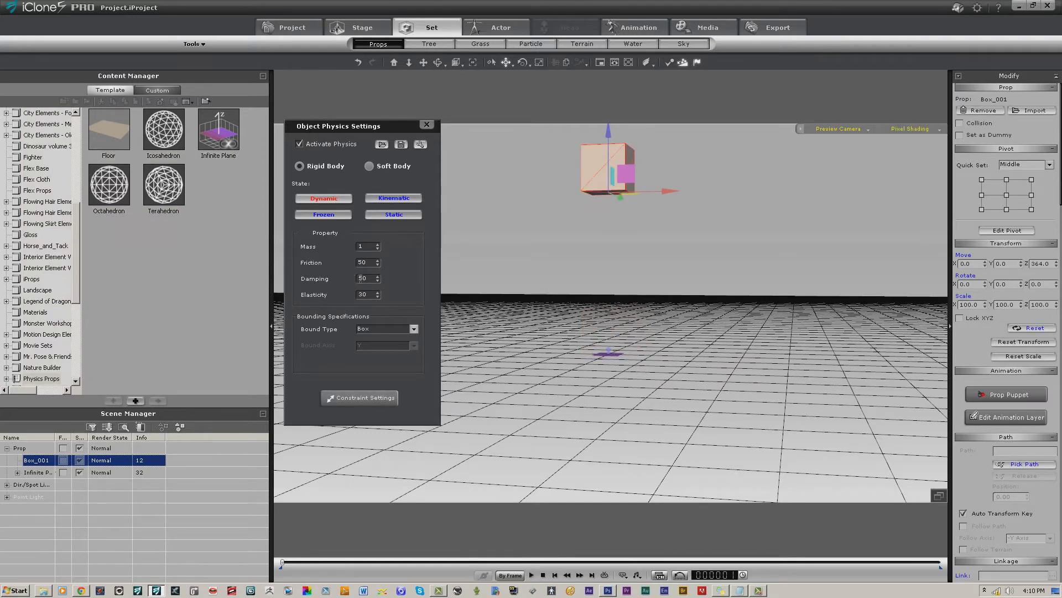
{"action": "type", "text": "100"}
{"action": "left_click", "coordinate": [531, 575]}
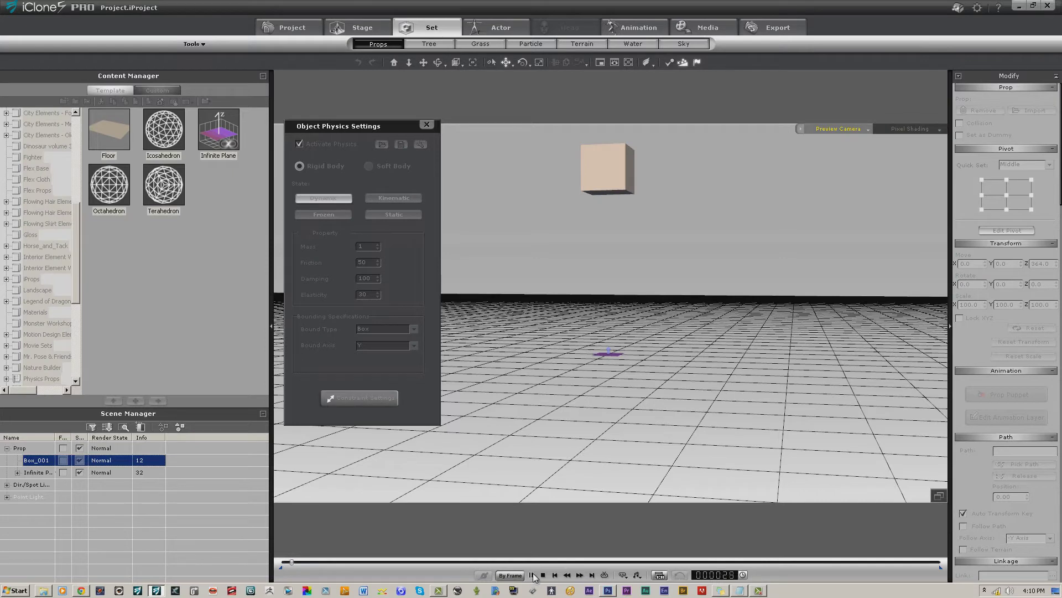
{"action": "left_click", "coordinate": [544, 575]}
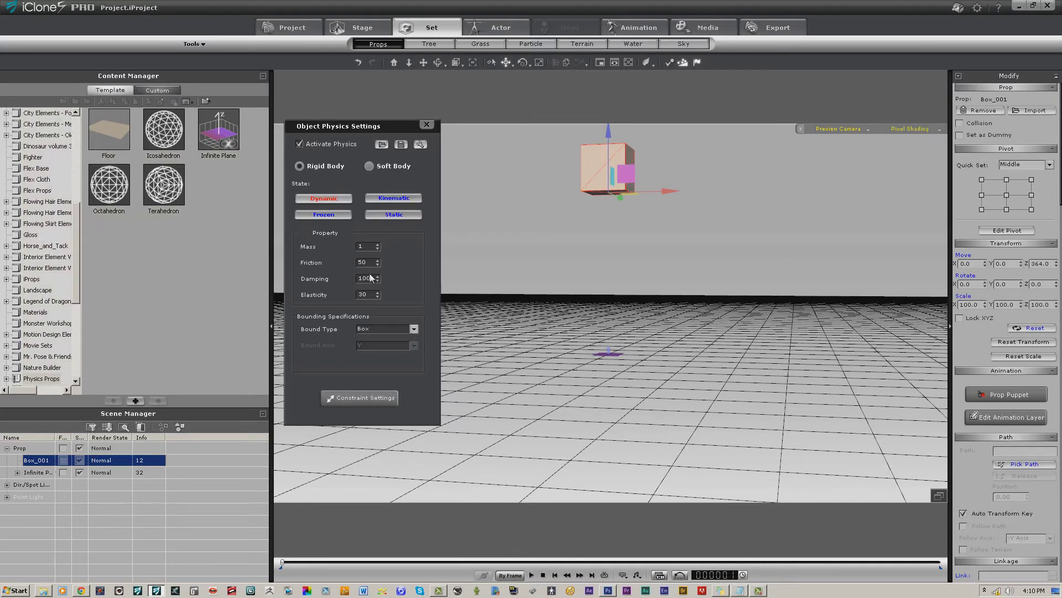
Set the box's damping and friction to 0 and run the simulation
{"action": "key", "text": "BackSpace"}
{"action": "type", "text": "0"}
{"action": "left_click", "coordinate": [531, 575]}
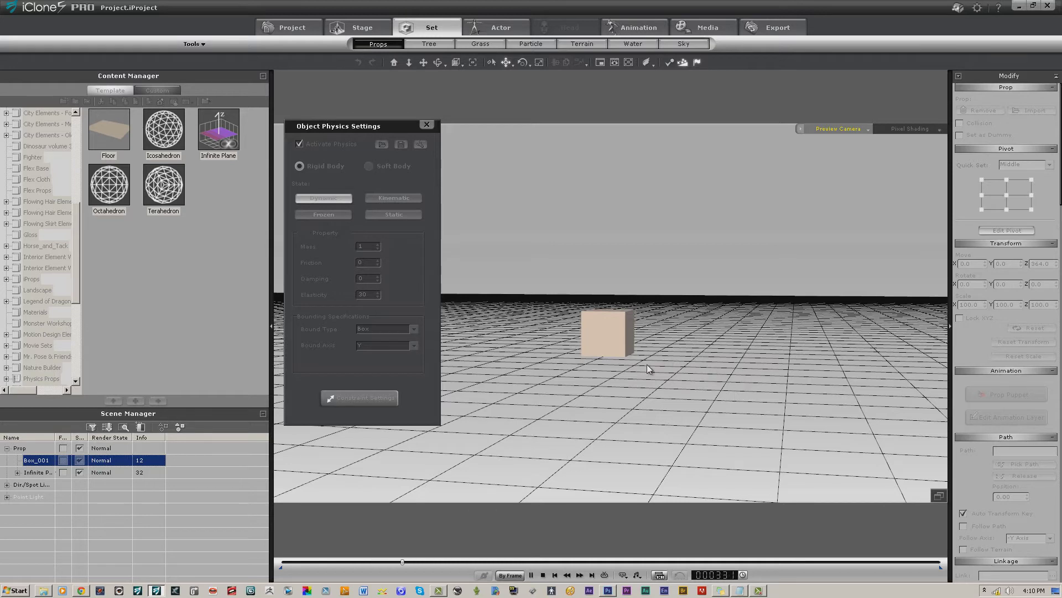
{"action": "left_click", "coordinate": [543, 575]}
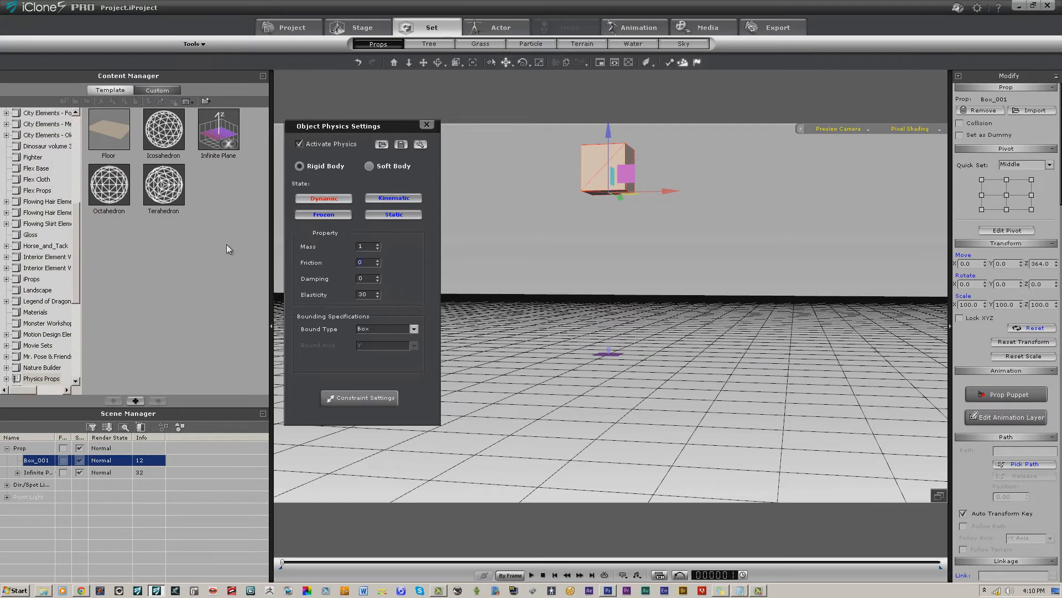
Set the box's friction to 50 and mass to 100, and run the simulation
{"action": "type", "text": "50"}
{"action": "type", "text": "100"}
{"action": "left_click", "coordinate": [531, 575]}
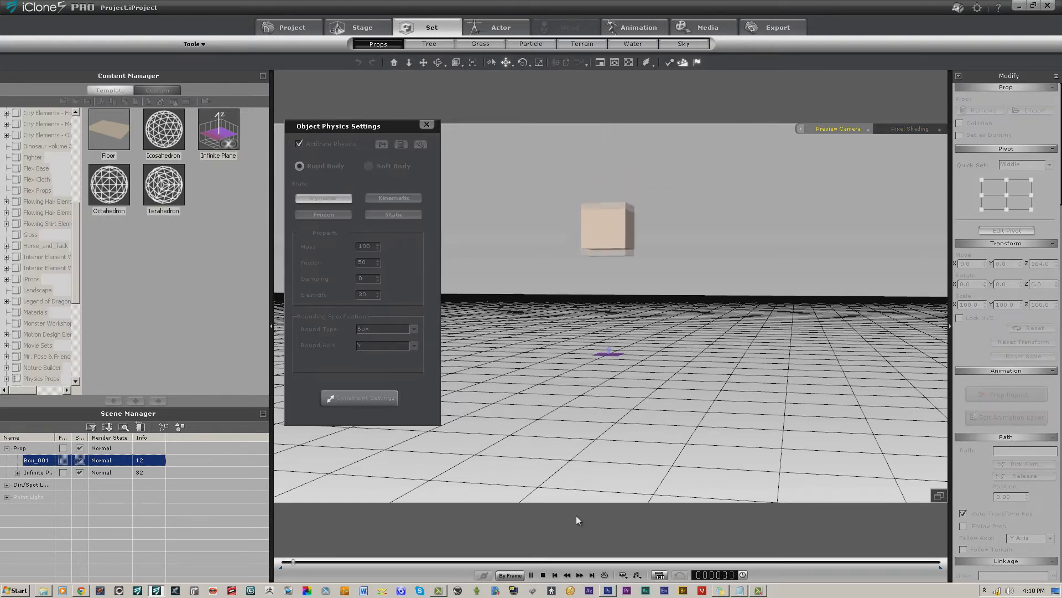
{"action": "left_click", "coordinate": [543, 575]}
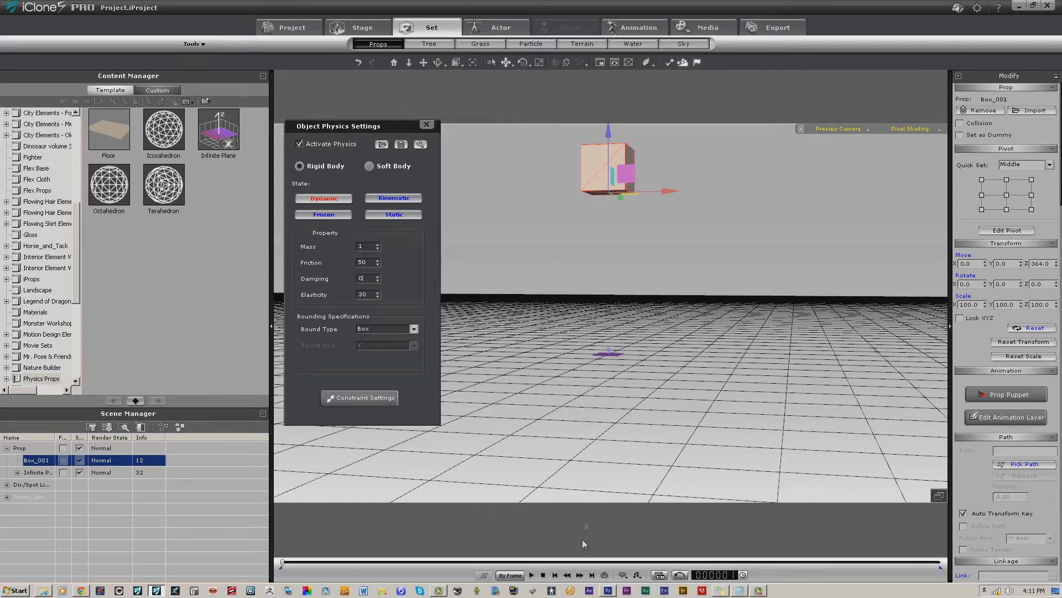
Run the simulation again with the box's mass back at 1
{"action": "left_click", "coordinate": [531, 574]}
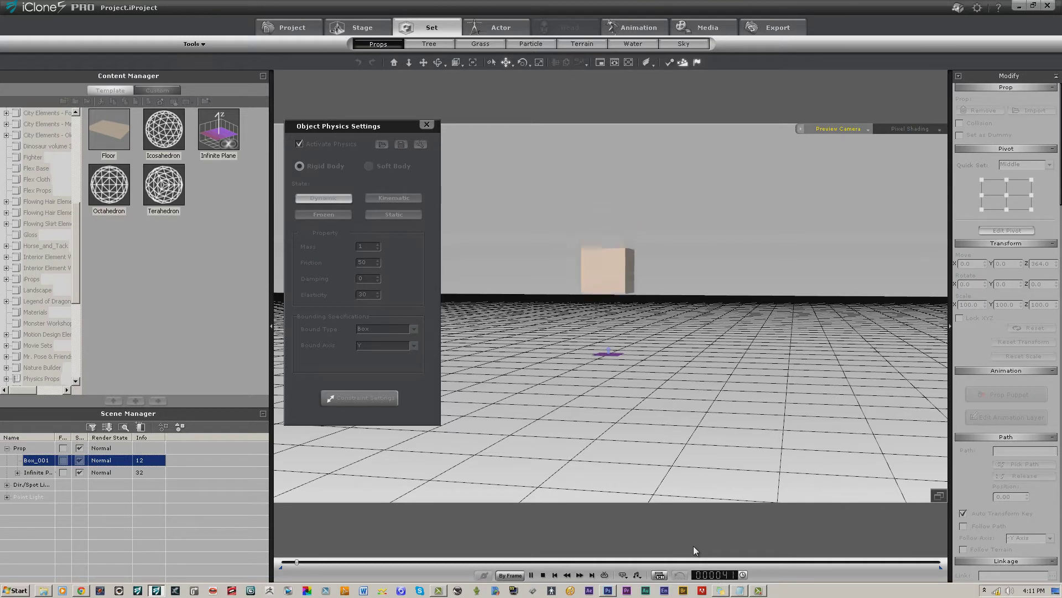
{"action": "left_click", "coordinate": [544, 576]}
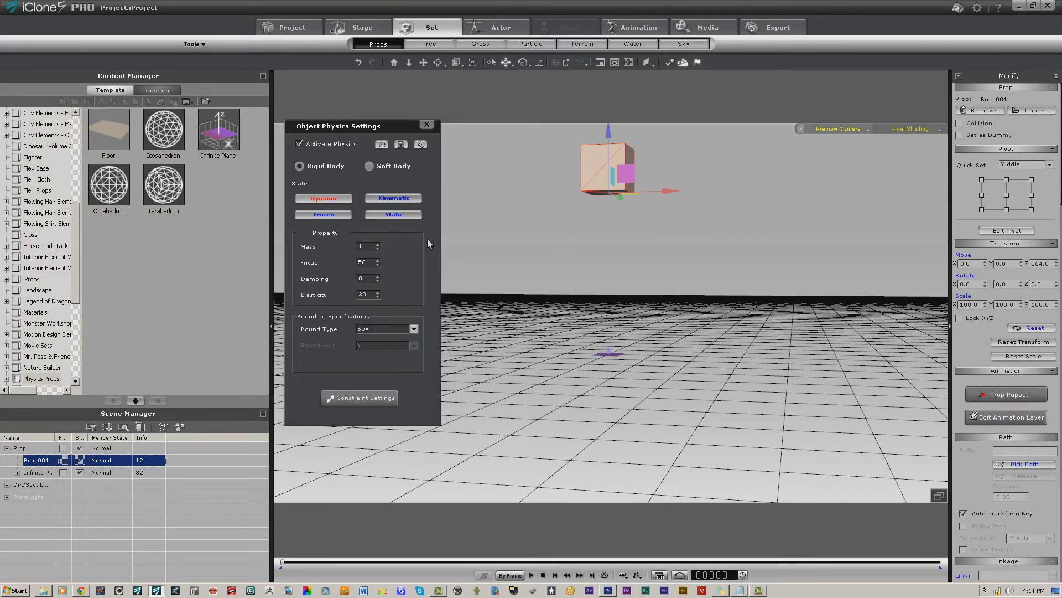
Change the box's rigid-body state to Static and run the simulation
{"action": "left_click", "coordinate": [384, 212]}
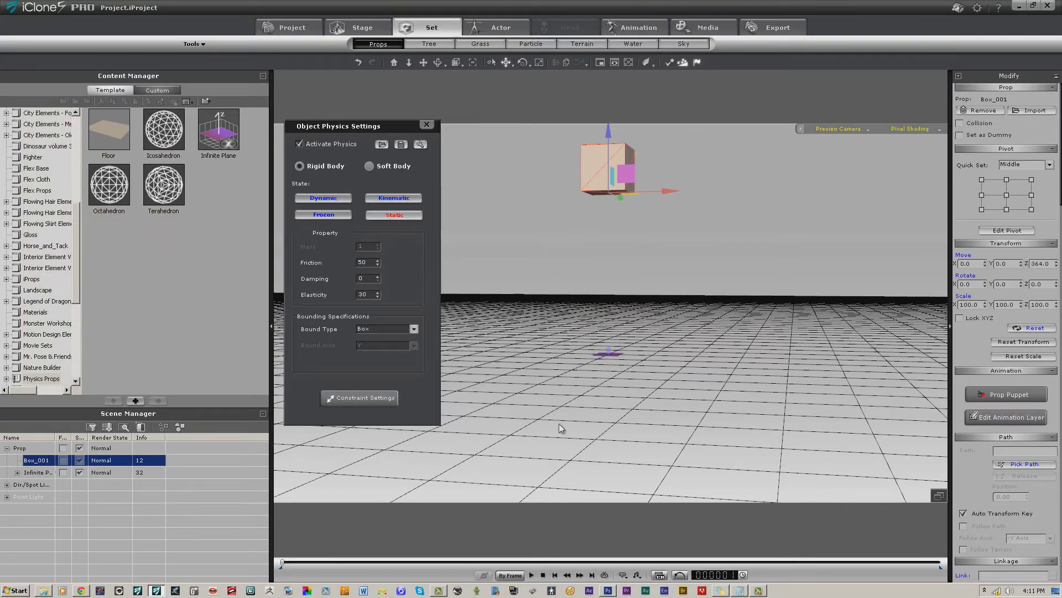
{"action": "left_click", "coordinate": [532, 575]}
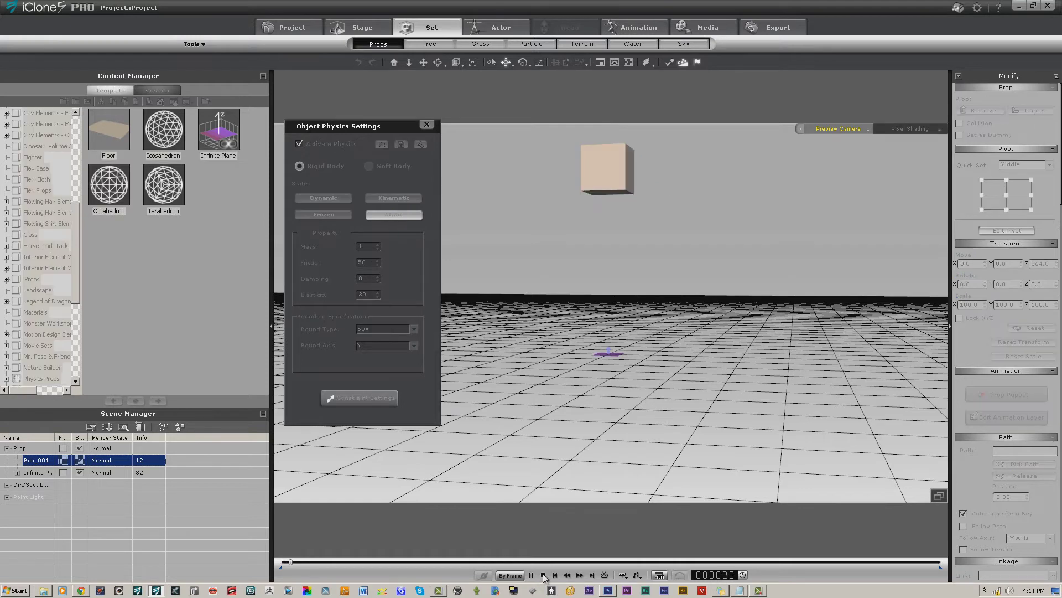
{"action": "left_click", "coordinate": [543, 575]}
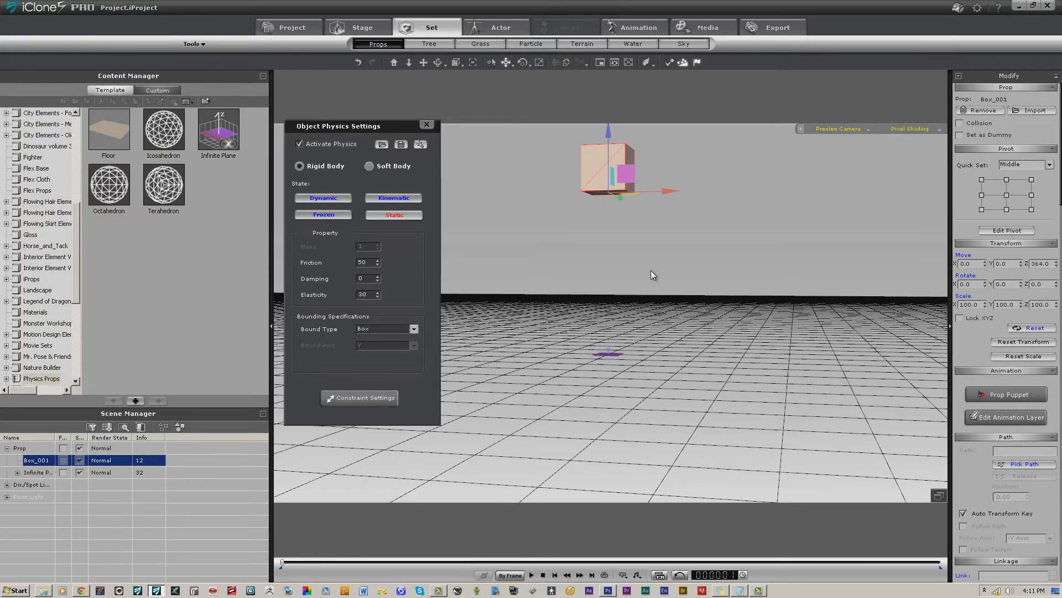
Remove all animation from the static box and run the simulation again
{"action": "right_click", "coordinate": [616, 176]}
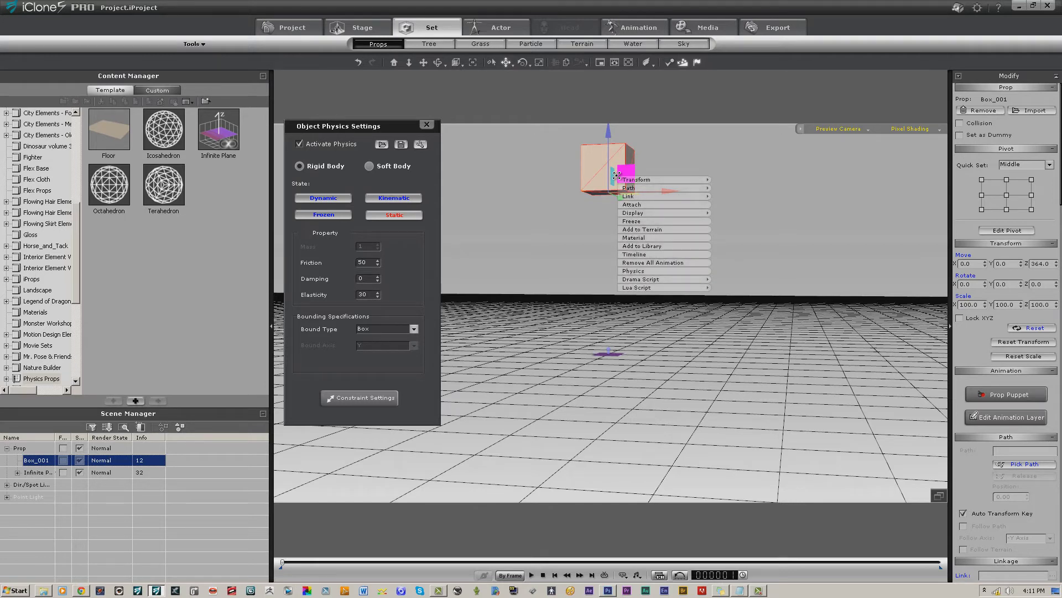
{"action": "left_click", "coordinate": [648, 265]}
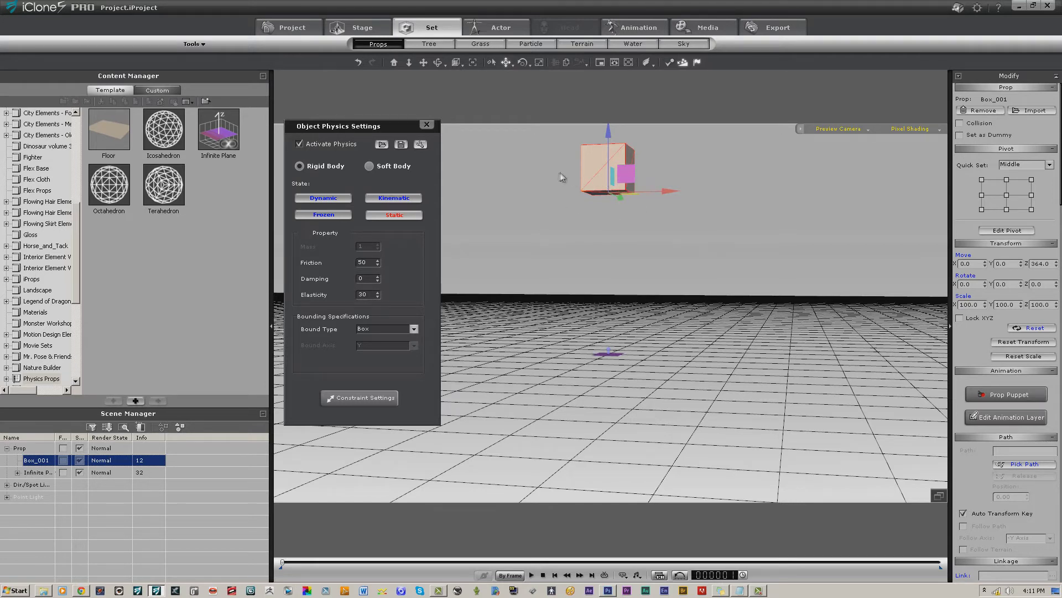
{"action": "left_click", "coordinate": [533, 576]}
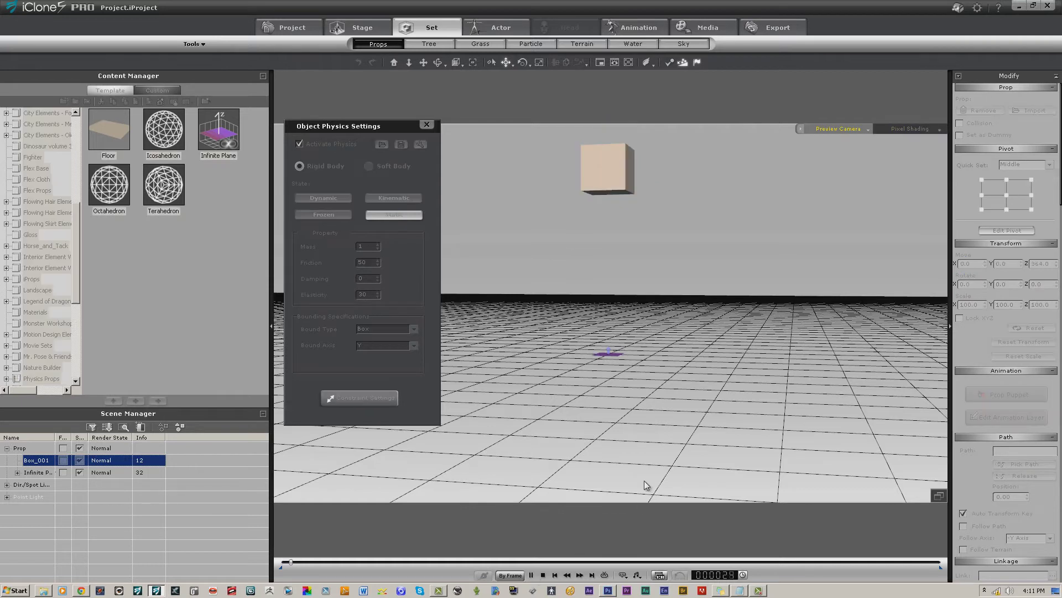
{"action": "left_click", "coordinate": [543, 576]}
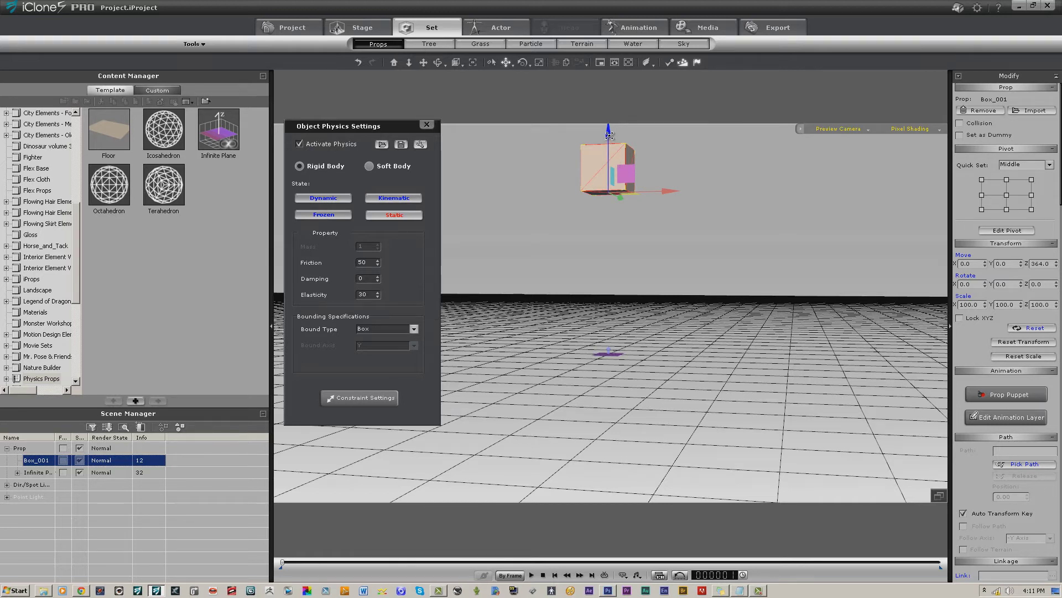
Duplicate the box straight below the original at a Z position of about 182, and set the copy's state to Dynamic
{"action": "left_click_drag", "start_coordinate": [609, 135], "coordinate": [599, 217], "text": "shift"}
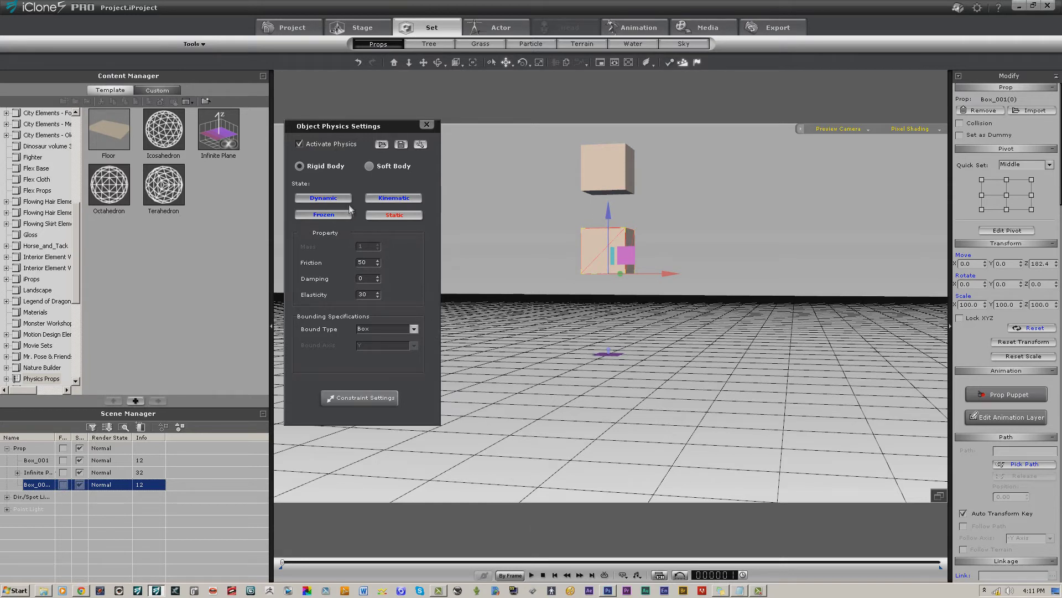
{"action": "left_click", "coordinate": [332, 198]}
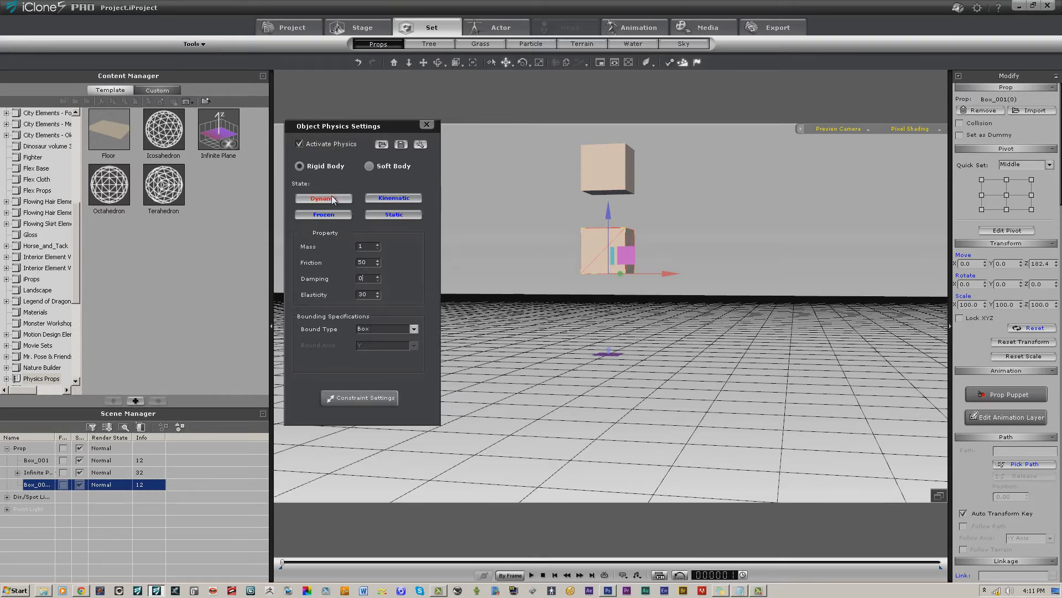
Add a Rope constraint to the lower box and pick the upper static box as its target
{"action": "left_click", "coordinate": [360, 400]}
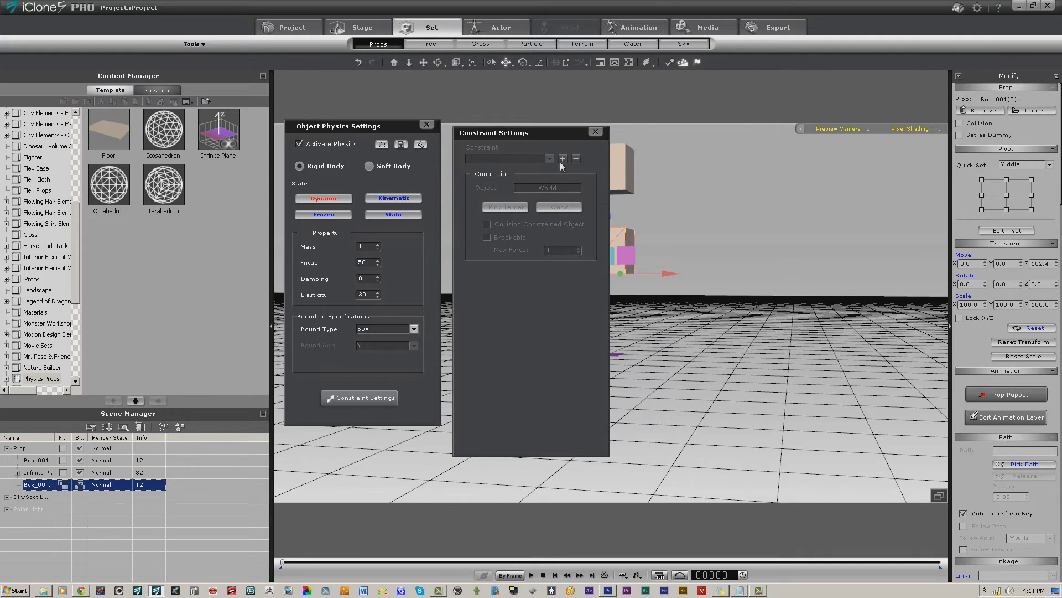
{"action": "left_click_drag", "start_coordinate": [552, 131], "coordinate": [841, 130]}
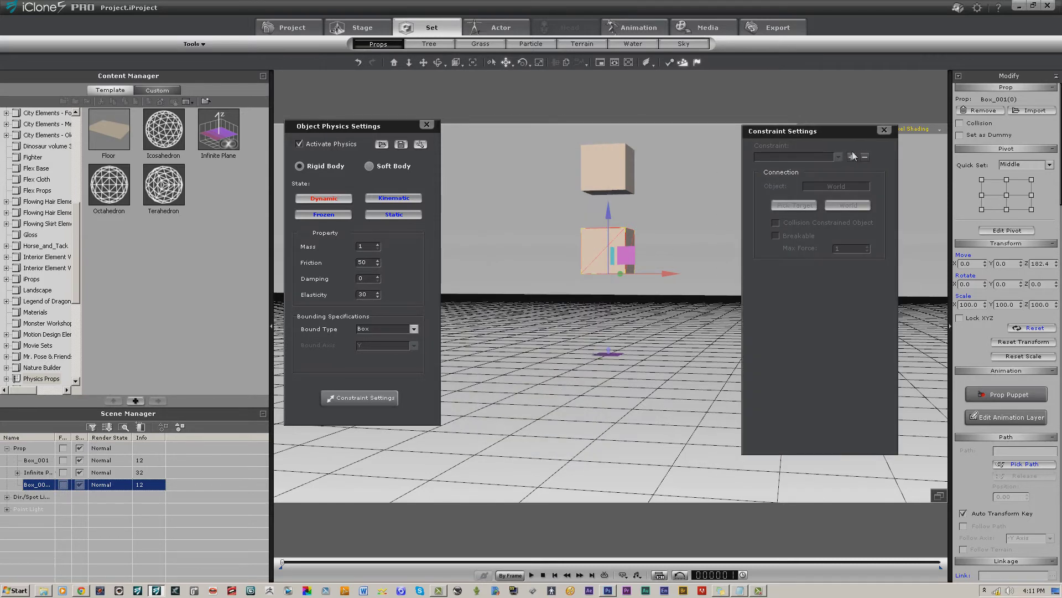
{"action": "left_click", "coordinate": [855, 158]}
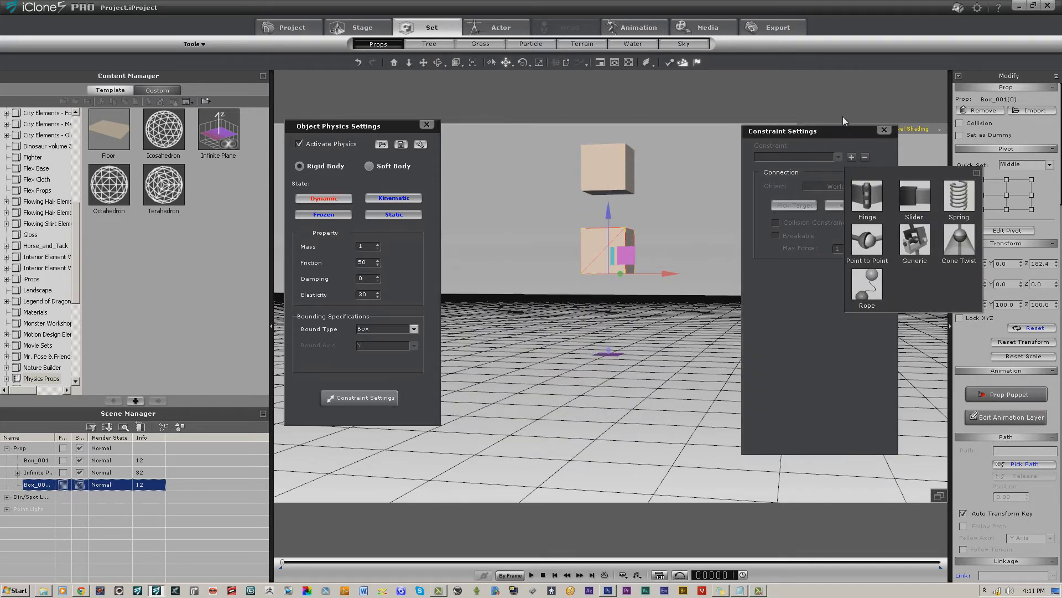
{"action": "left_click", "coordinate": [868, 285]}
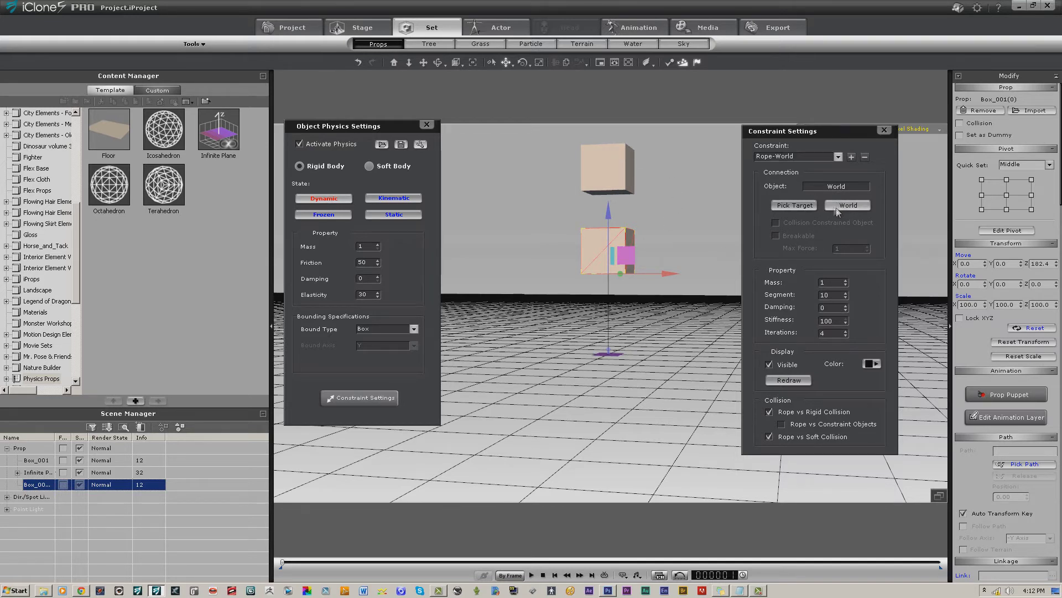
{"action": "left_click", "coordinate": [794, 205]}
{"action": "left_click", "coordinate": [615, 165]}
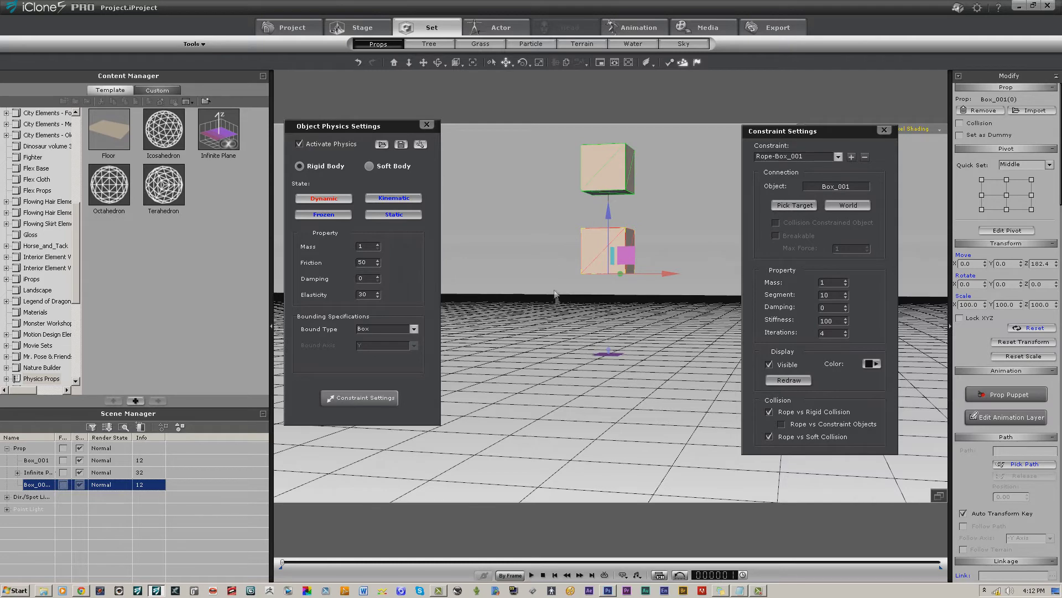
Run the simulation twice to examine how the lower box hangs from the rope
{"action": "left_click", "coordinate": [437, 62]}
{"action": "left_click_drag", "start_coordinate": [487, 221], "coordinate": [510, 219]}
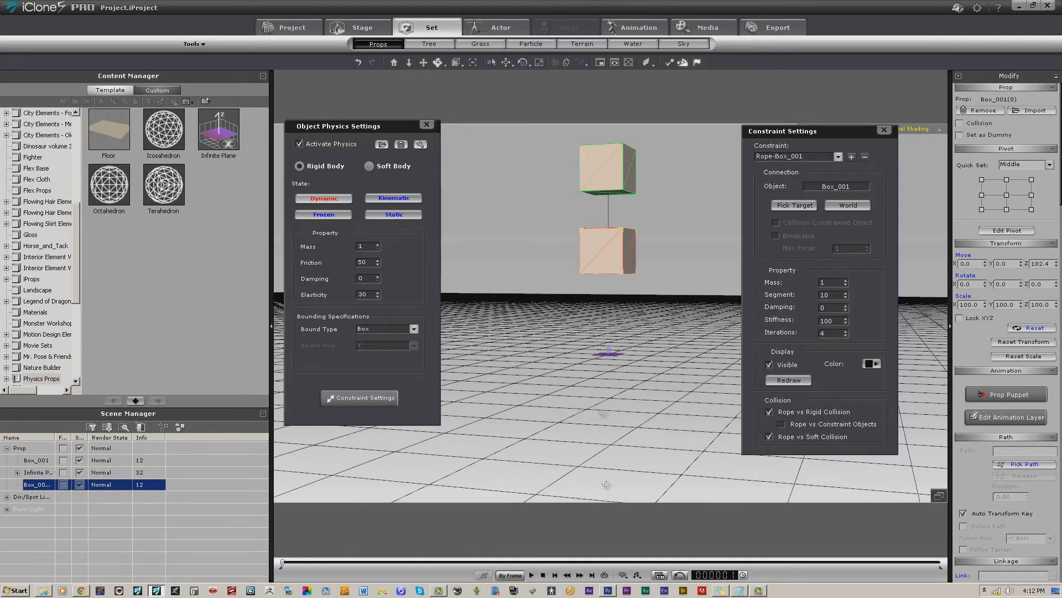
{"action": "left_click", "coordinate": [532, 576]}
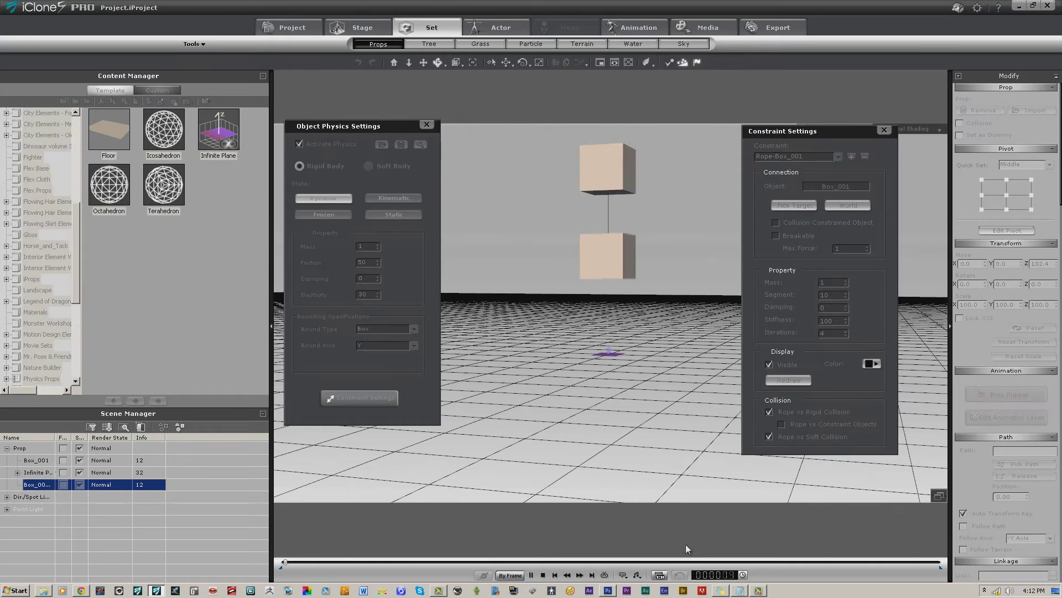
{"action": "left_click", "coordinate": [543, 575]}
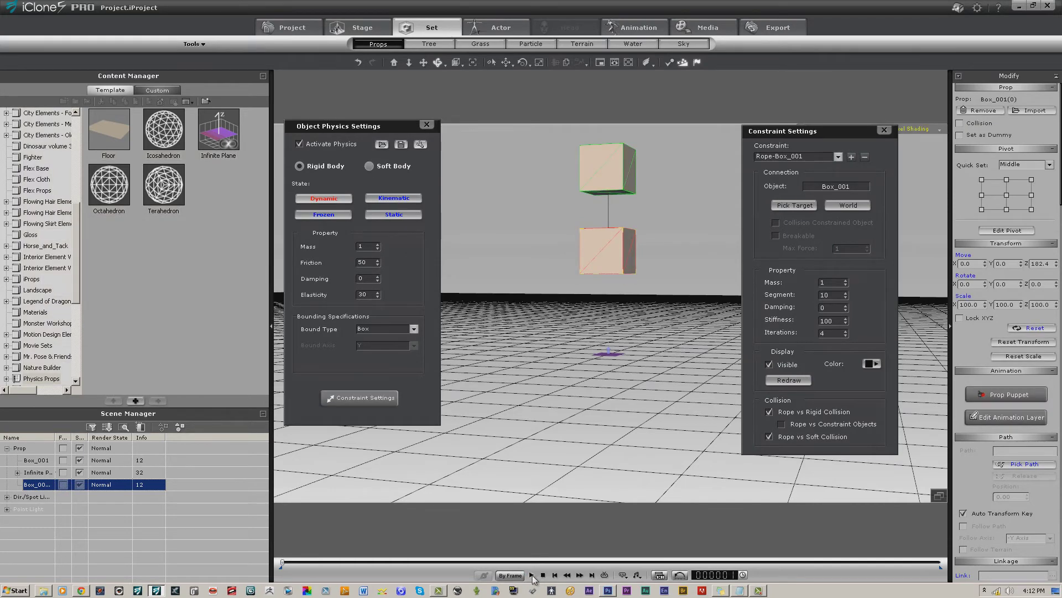
{"action": "left_click", "coordinate": [532, 575]}
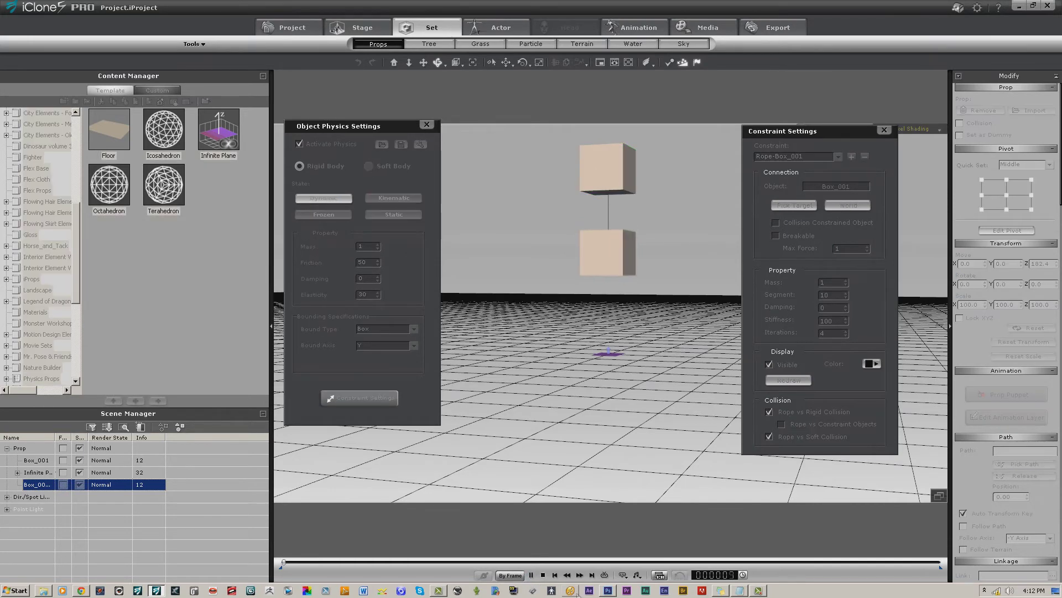
{"action": "left_click", "coordinate": [543, 576]}
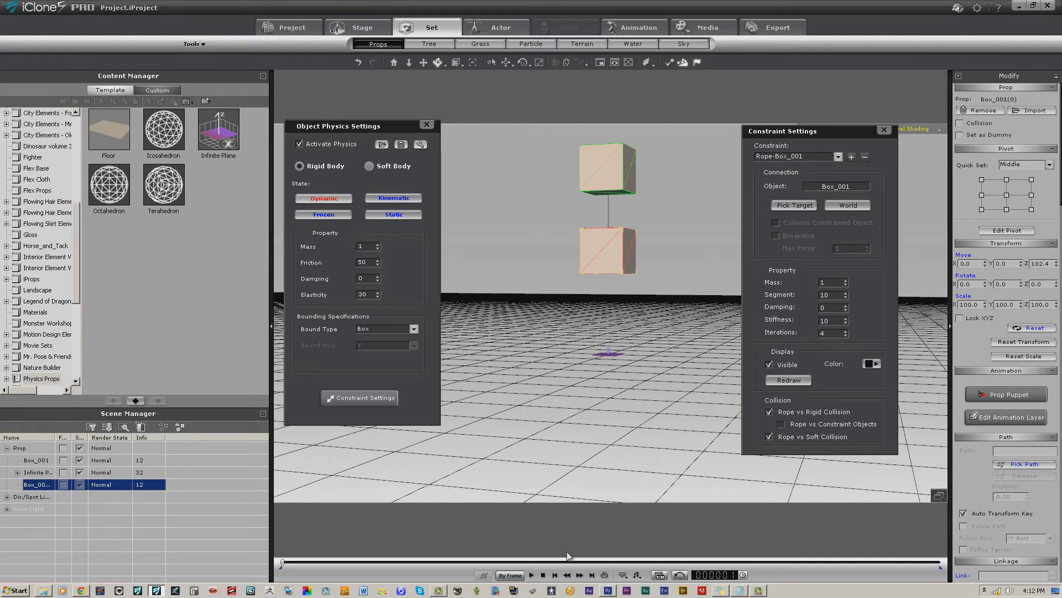
Set the rope's stiffness to 10 and run the simulation three times
{"action": "left_click", "coordinate": [532, 575]}
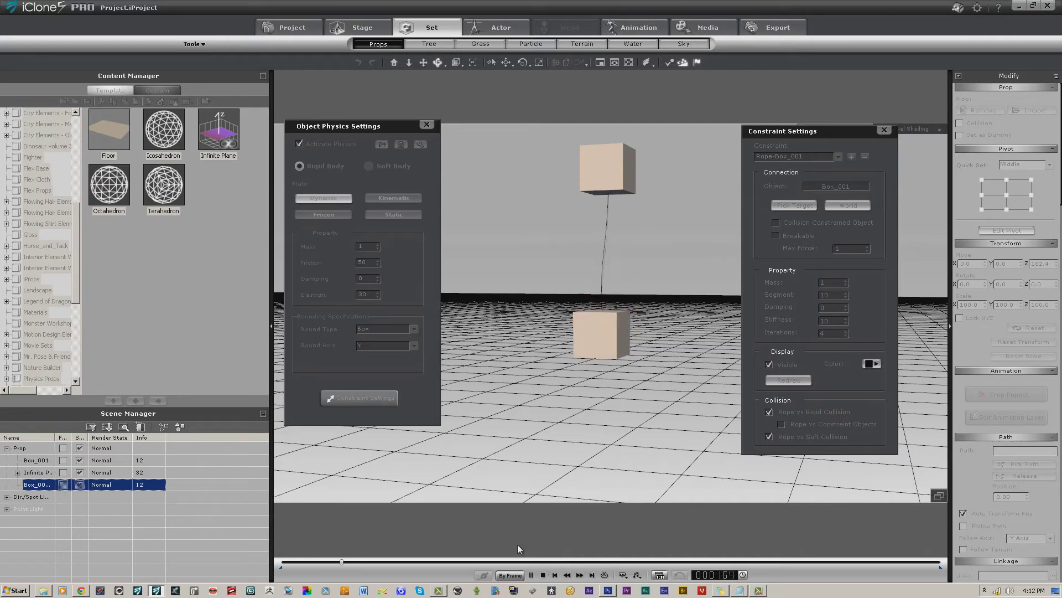
{"action": "left_click", "coordinate": [542, 575]}
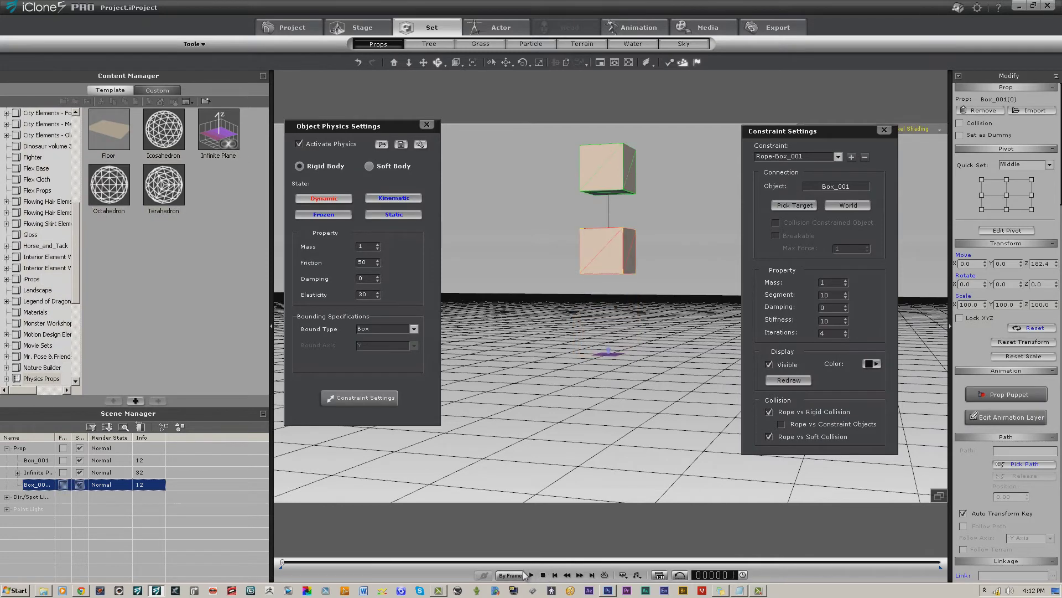
{"action": "left_click", "coordinate": [532, 575]}
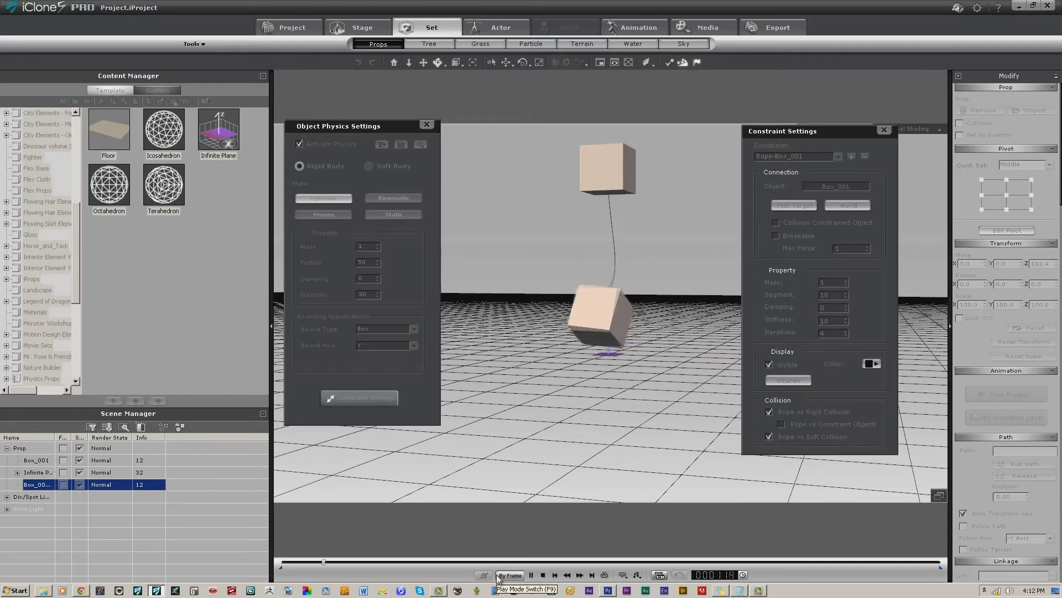
{"action": "left_click", "coordinate": [543, 575]}
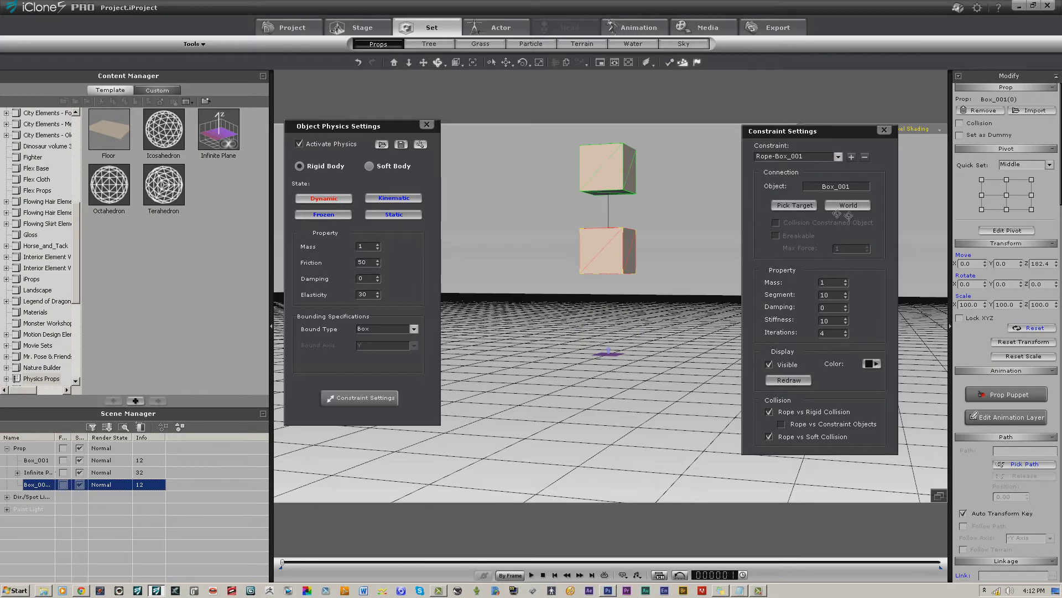
{"action": "left_click", "coordinate": [531, 576]}
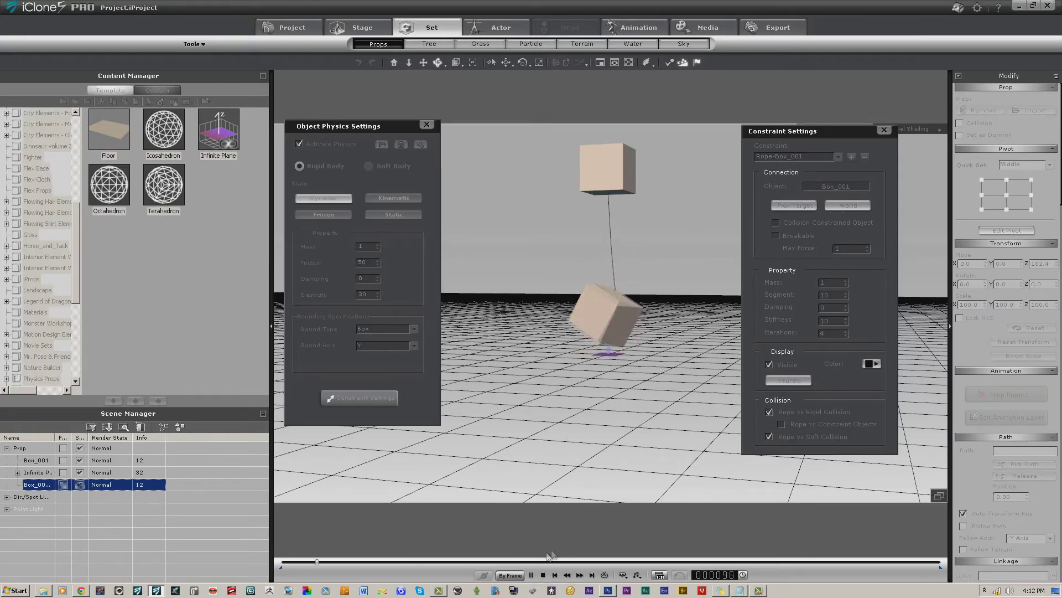
{"action": "left_click", "coordinate": [544, 576]}
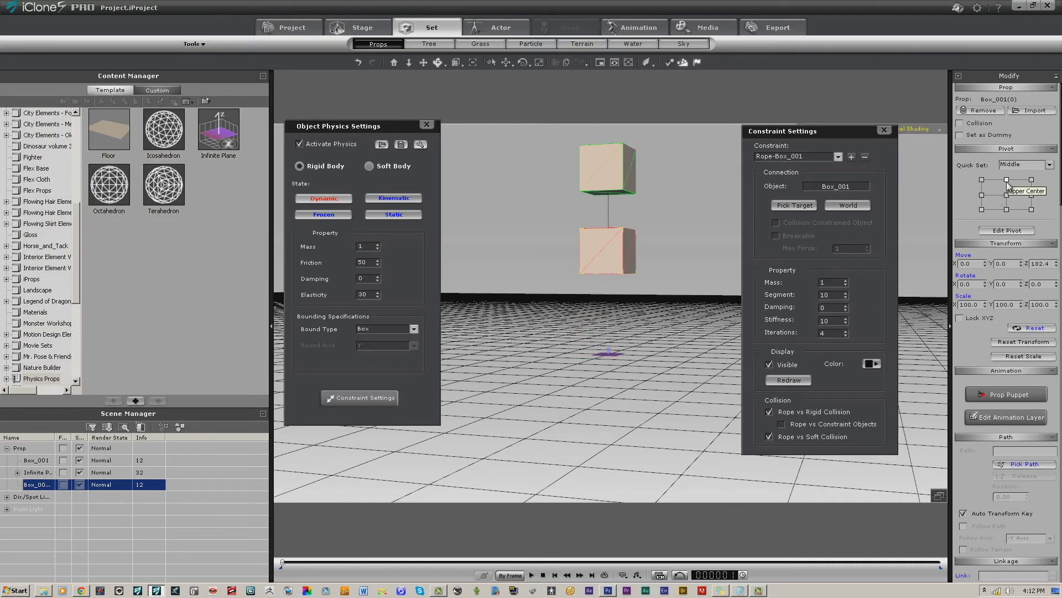
Move the lower box's pivot to its upper center and run the simulation
{"action": "left_click", "coordinate": [1006, 180]}
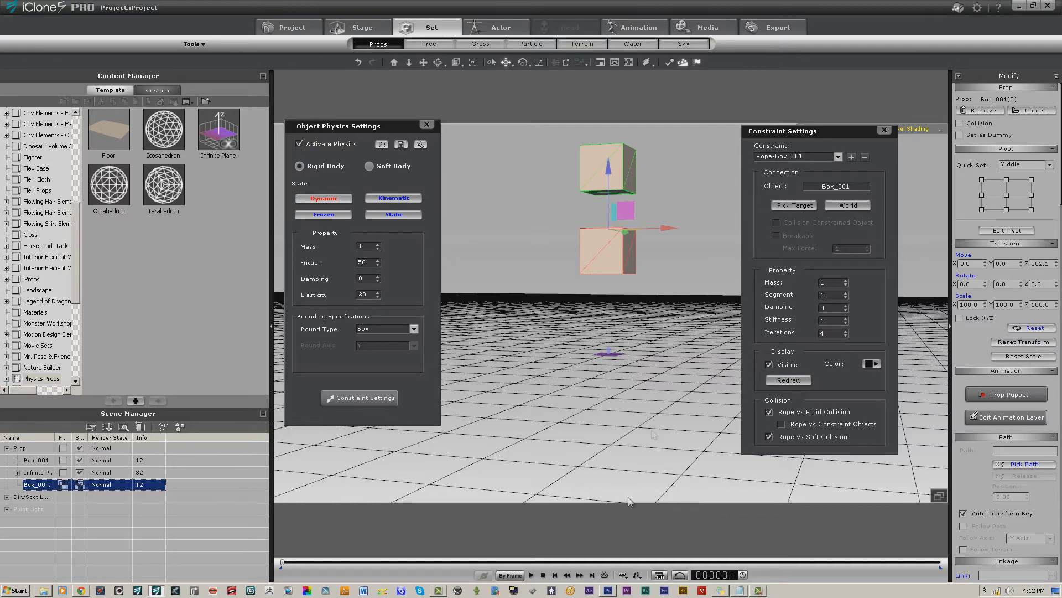
{"action": "left_click", "coordinate": [531, 576]}
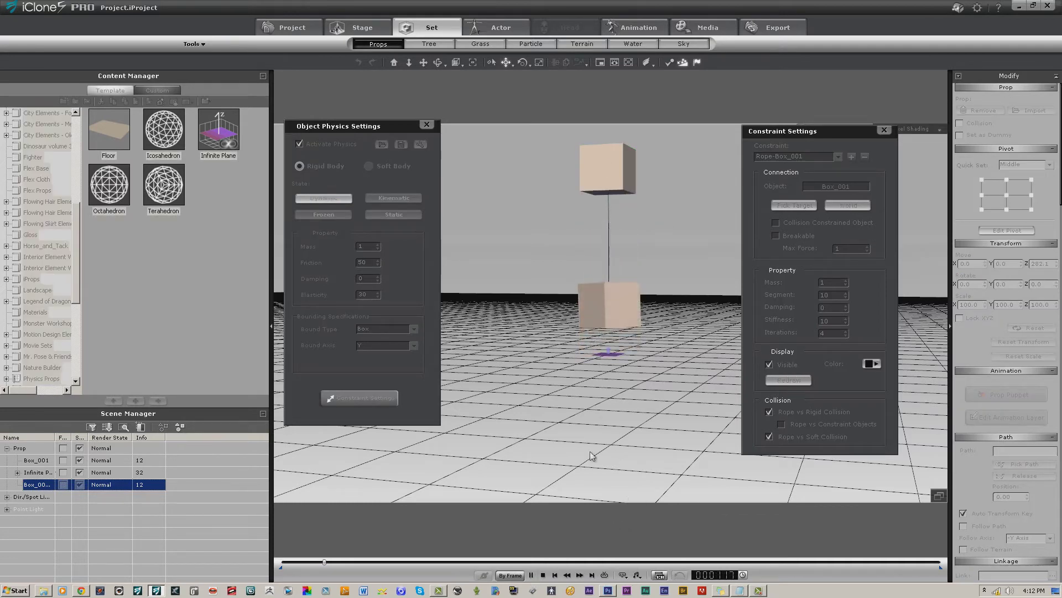
{"action": "left_click", "coordinate": [543, 576]}
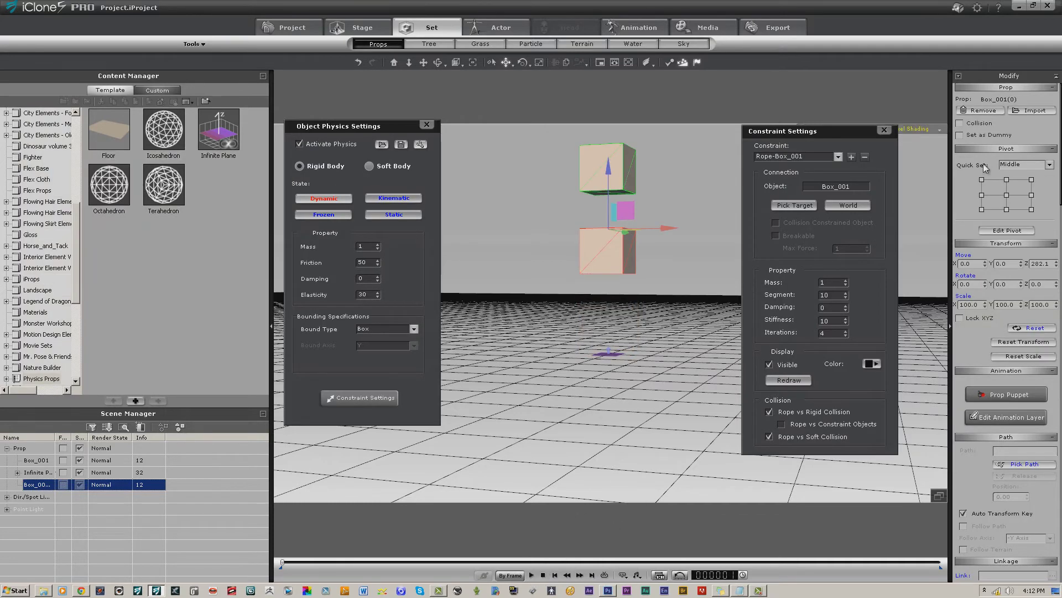
Try the Back quick-set pivot on the lower box and run the simulation
{"action": "left_click", "coordinate": [1049, 165]}
{"action": "left_click", "coordinate": [1049, 165]}
{"action": "left_click", "coordinate": [1049, 164]}
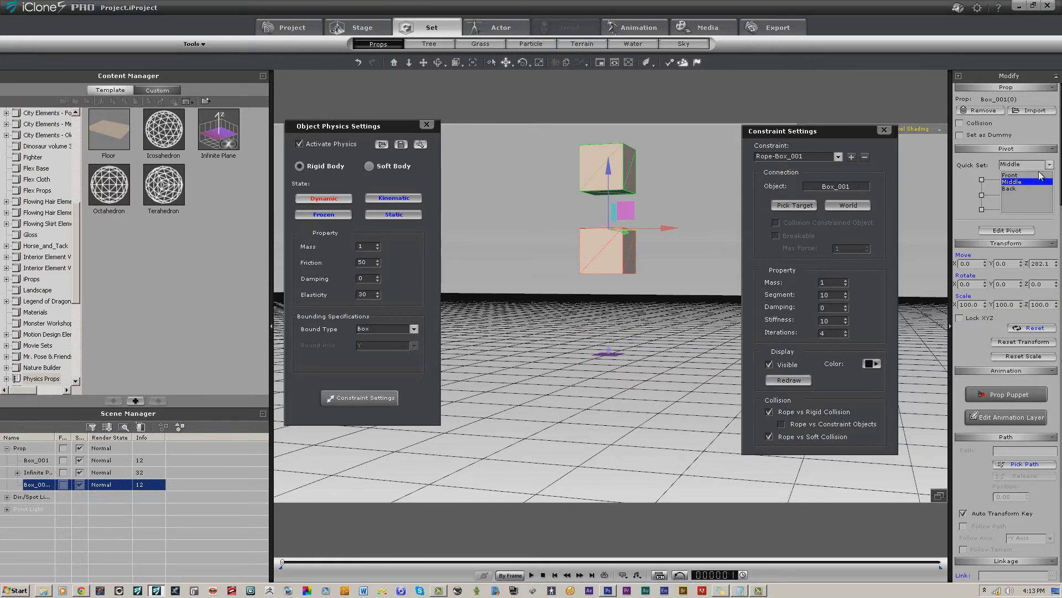
{"action": "left_click", "coordinate": [1022, 189]}
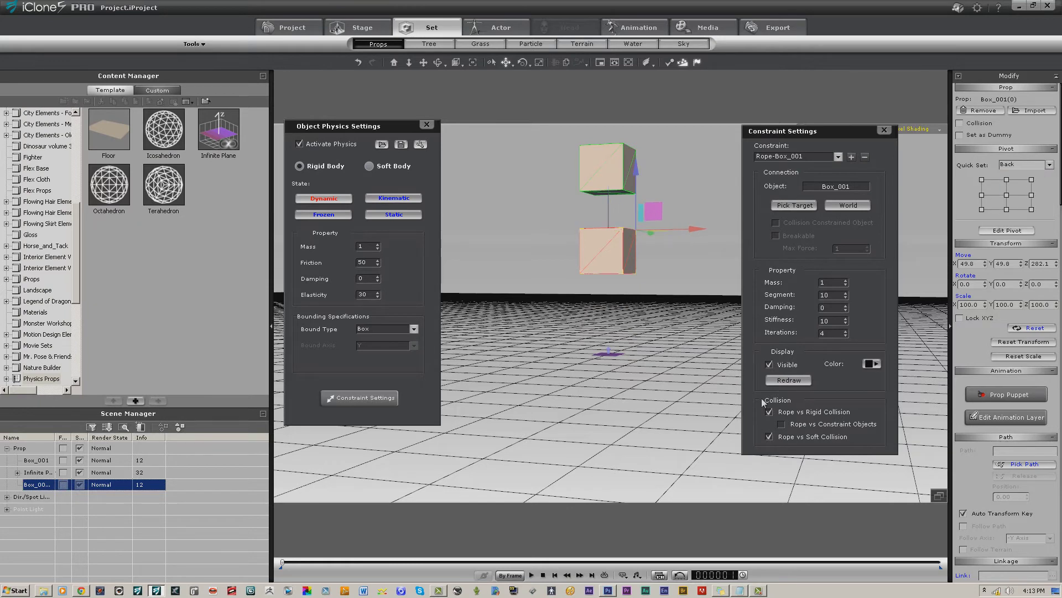
{"action": "left_click", "coordinate": [532, 575]}
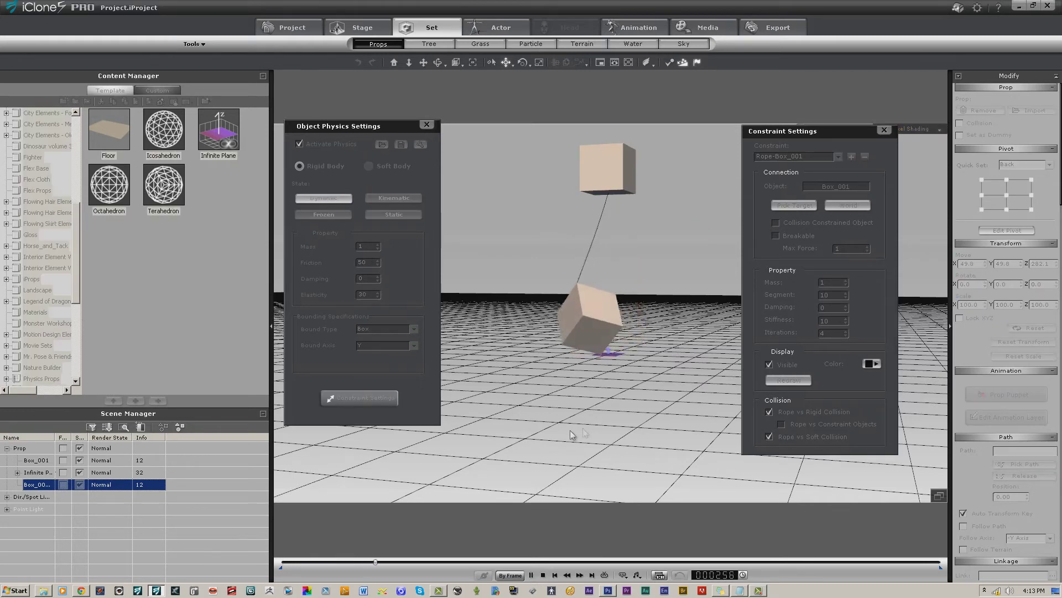
{"action": "left_click", "coordinate": [542, 575]}
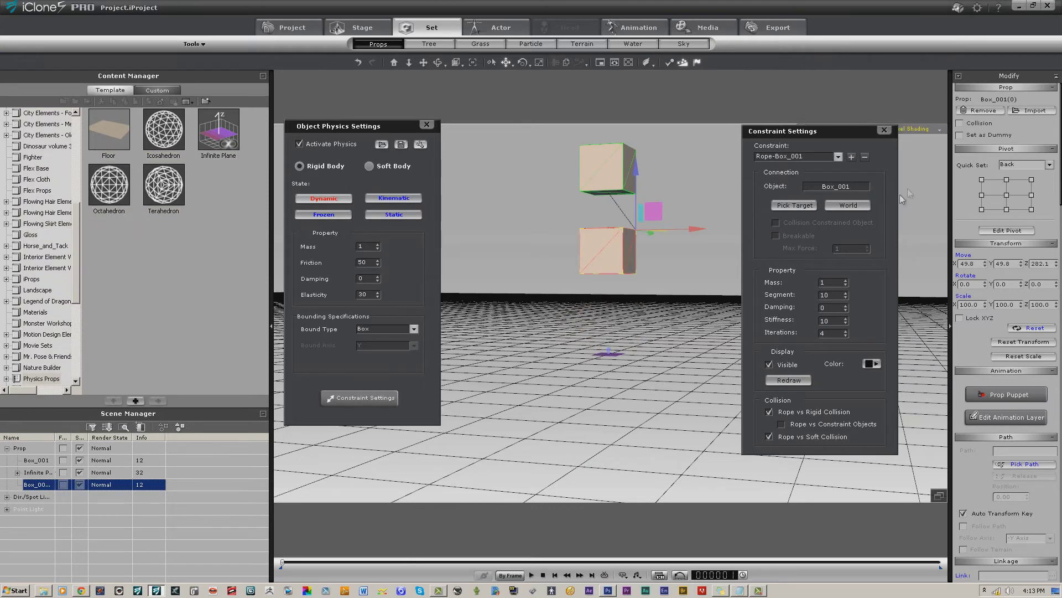
Set the lower box's pivot to Middle with the upper center point, and run the simulation
{"action": "left_click", "coordinate": [1049, 165]}
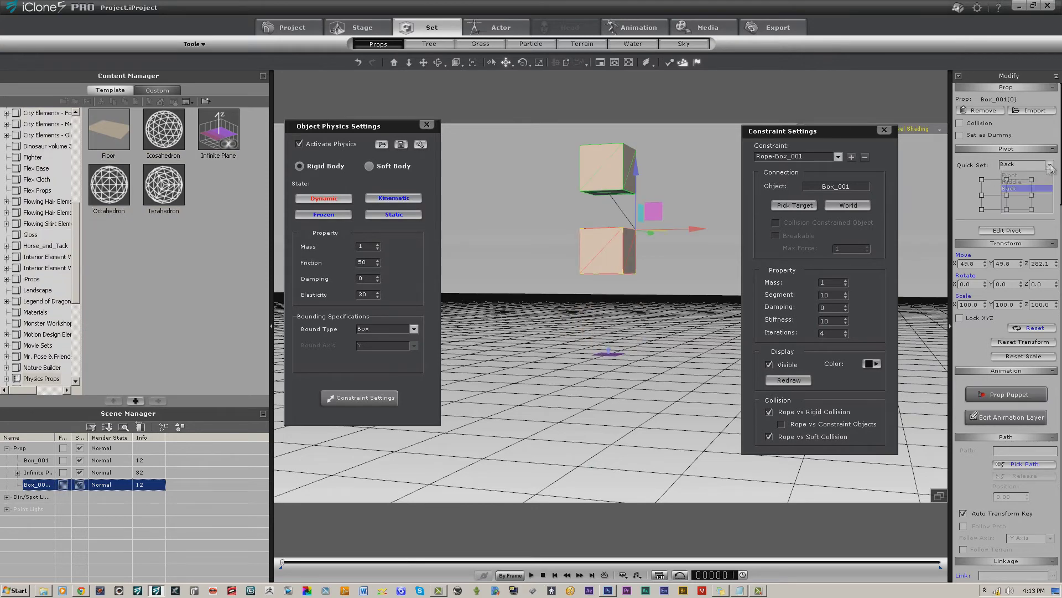
{"action": "left_click", "coordinate": [1006, 182]}
{"action": "left_click", "coordinate": [1006, 180]}
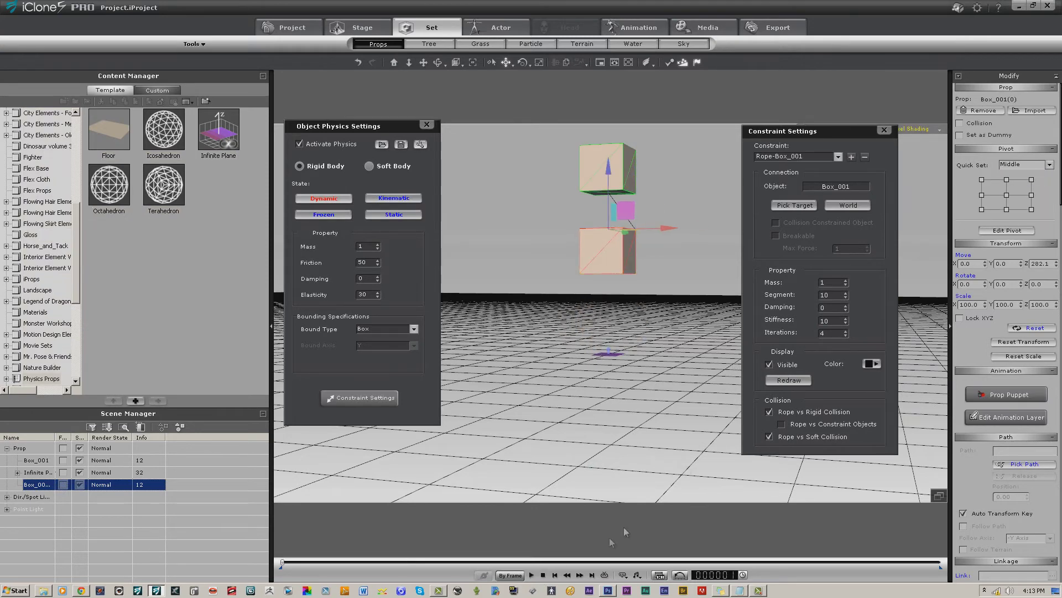
{"action": "left_click", "coordinate": [531, 575]}
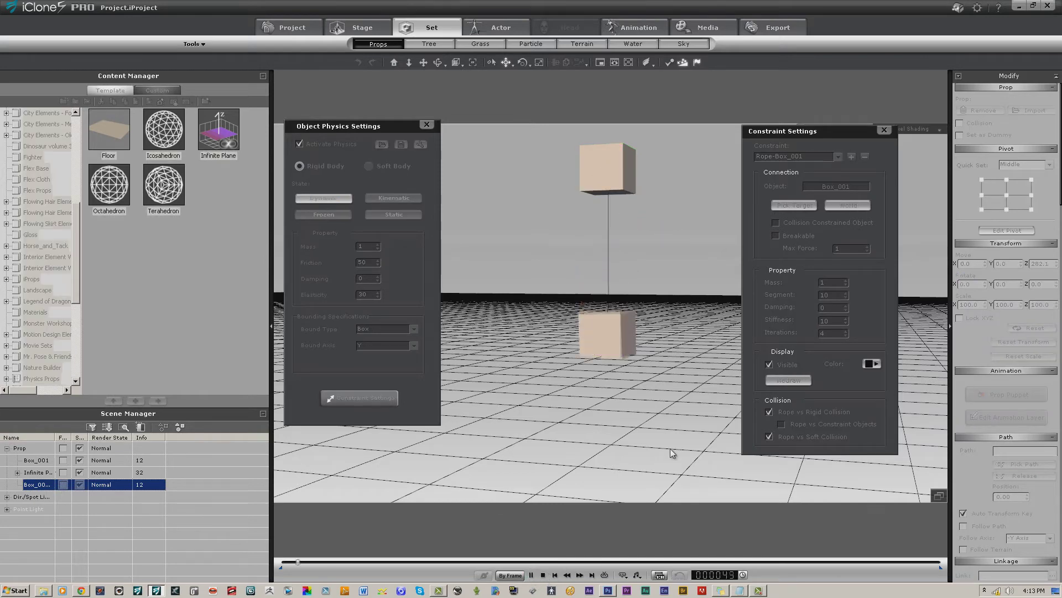
Replay the rope simulation with the lower box above the floor plane and stop it
{"action": "left_click", "coordinate": [532, 575]}
{"action": "left_click", "coordinate": [531, 575]}
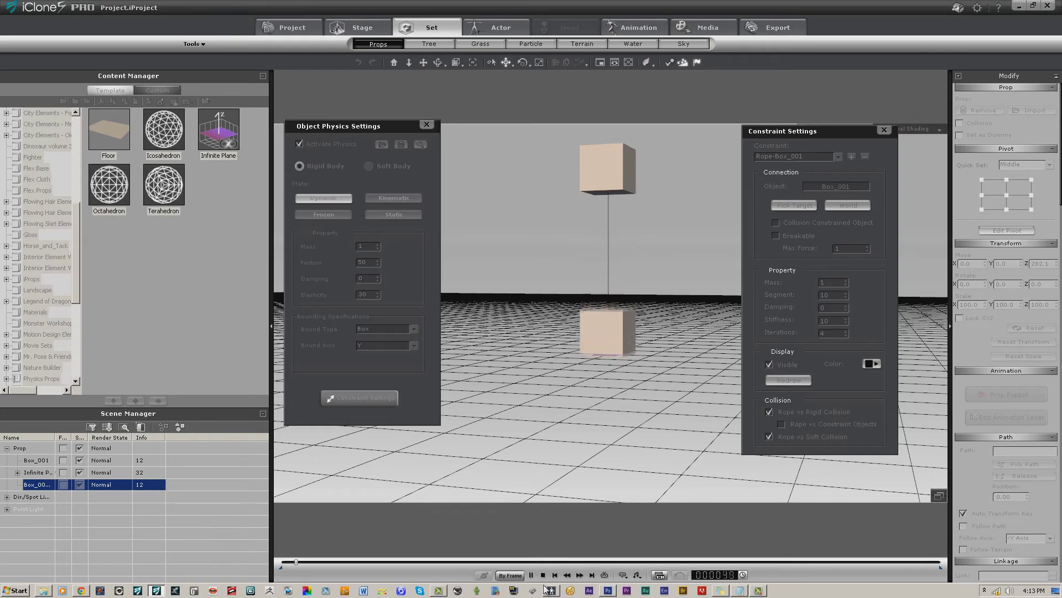
{"action": "left_click", "coordinate": [543, 576]}
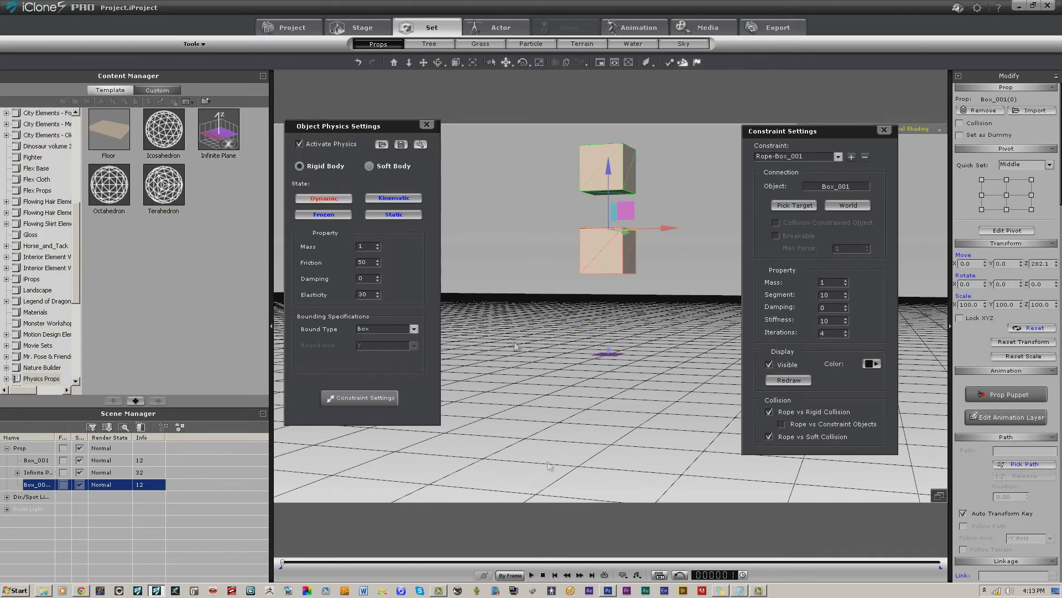
Delete the Infinite Plane from the scene and run the simulation
{"action": "left_click", "coordinate": [37, 473]}
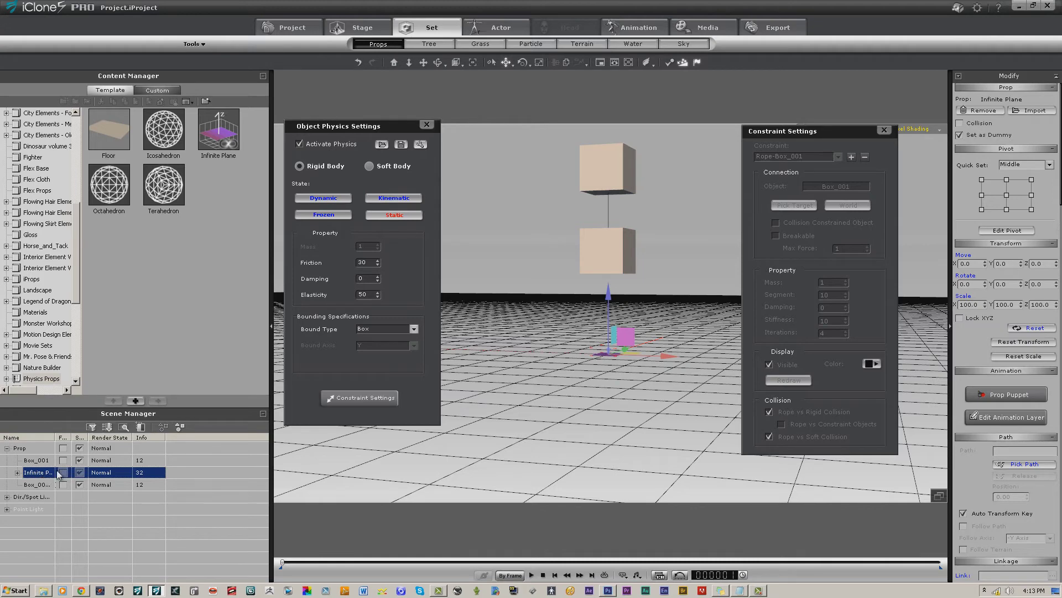
{"action": "key", "text": "Delete"}
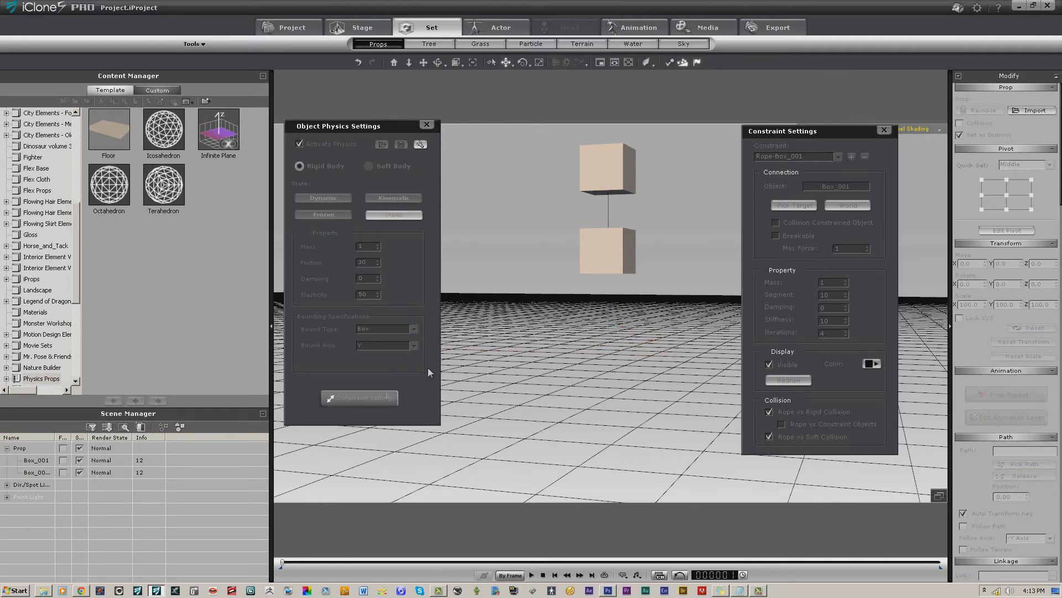
{"action": "left_click", "coordinate": [531, 575]}
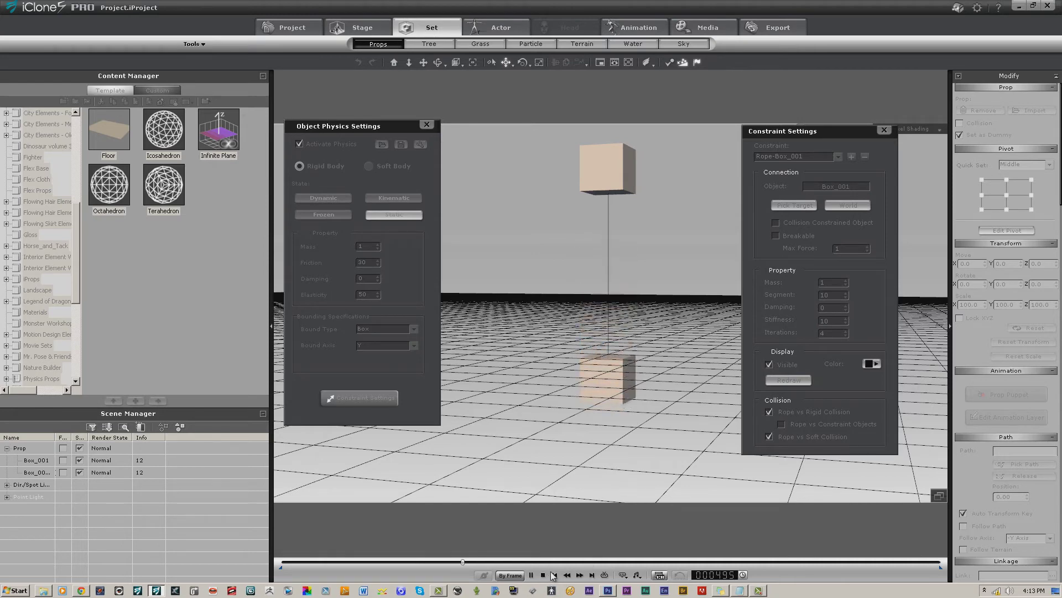
{"action": "key", "text": "space"}
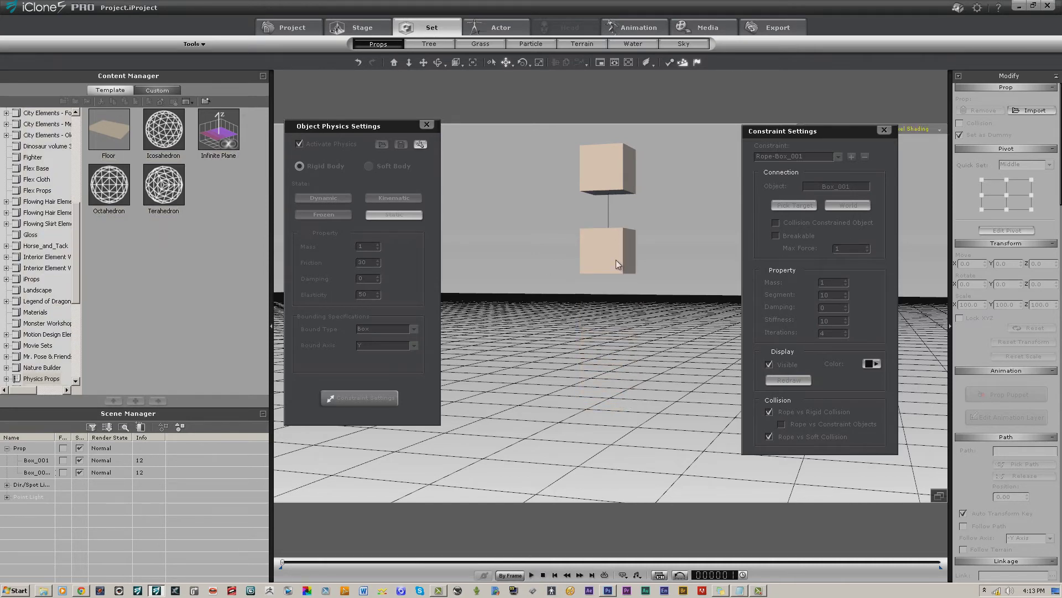
Move the lower box out beside the upper box to about X -295.5, Z 386.7, and run the simulation
{"action": "left_click", "coordinate": [616, 260]}
{"action": "left_click_drag", "start_coordinate": [668, 227], "coordinate": [509, 130]}
{"action": "left_click_drag", "start_coordinate": [562, 187], "coordinate": [540, 183]}
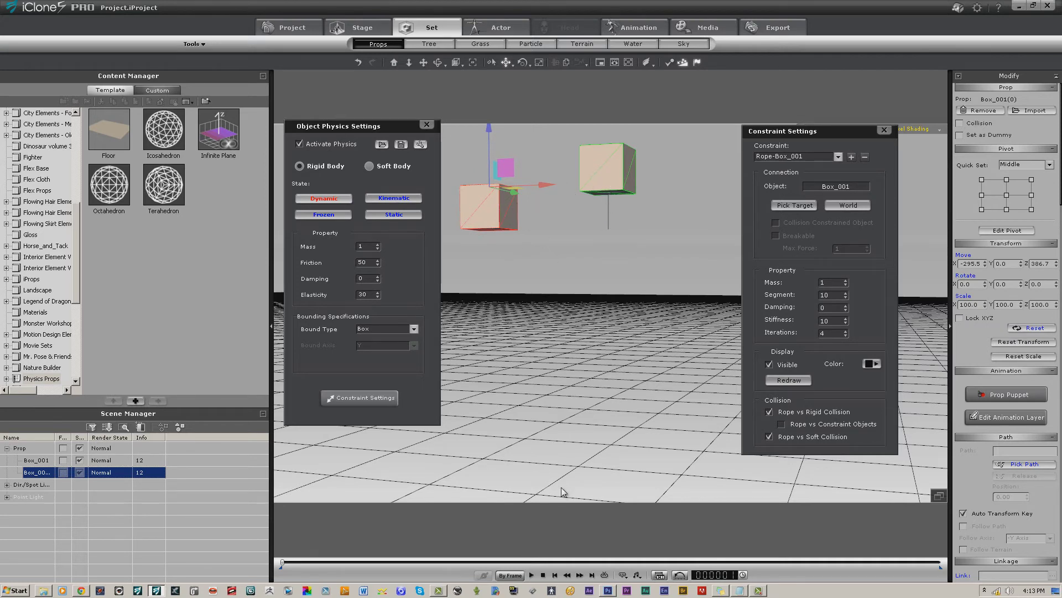
{"action": "left_click", "coordinate": [532, 575]}
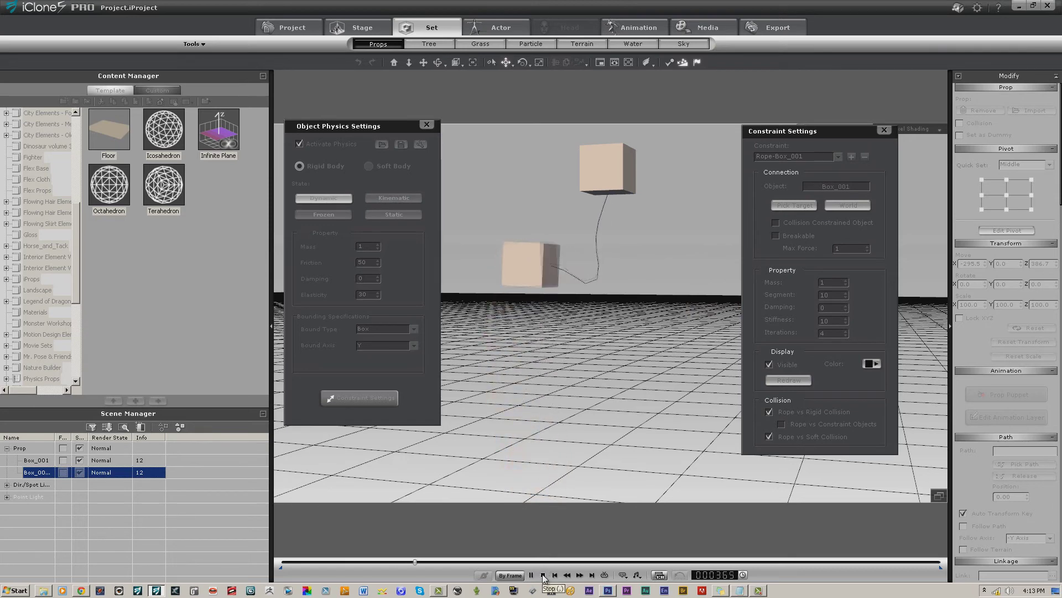
{"action": "left_click", "coordinate": [544, 575]}
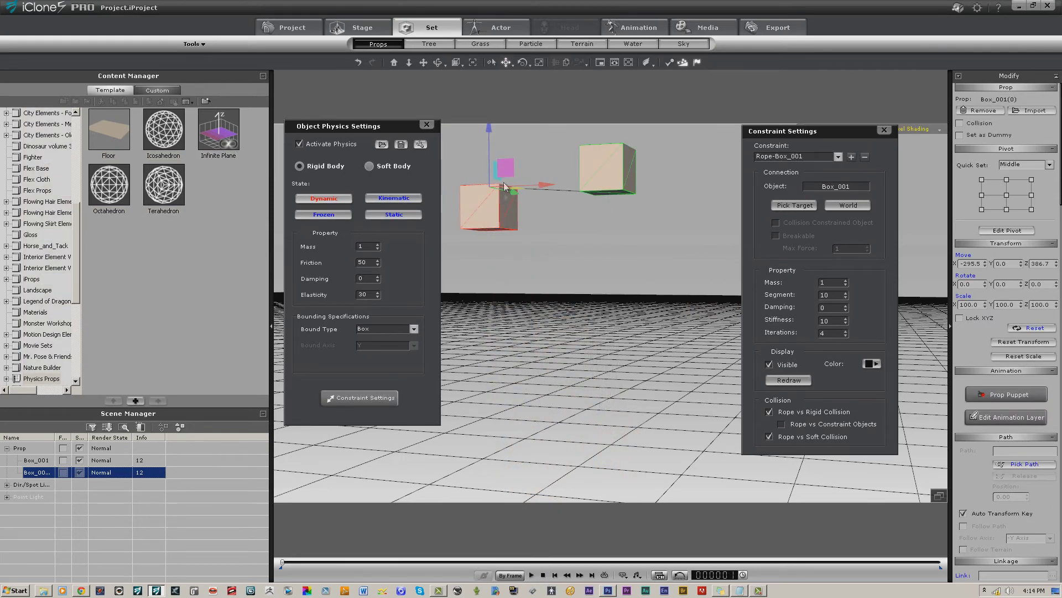
Move the offset box back to just below the upper box at Z about 274.0 and run the simulation
{"action": "left_click_drag", "start_coordinate": [489, 129], "coordinate": [635, 233]}
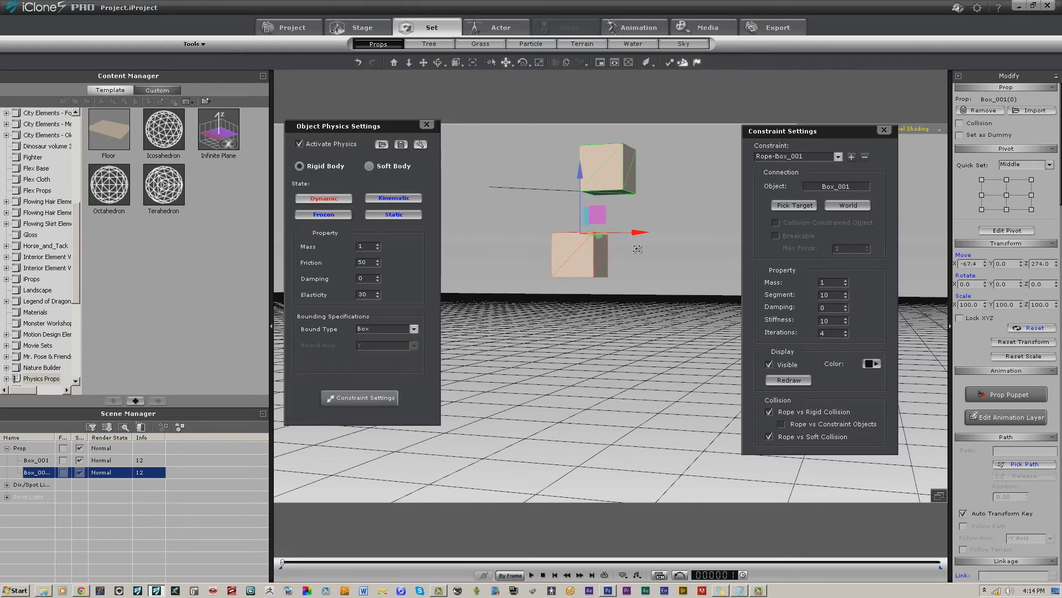
{"action": "left_click", "coordinate": [531, 575]}
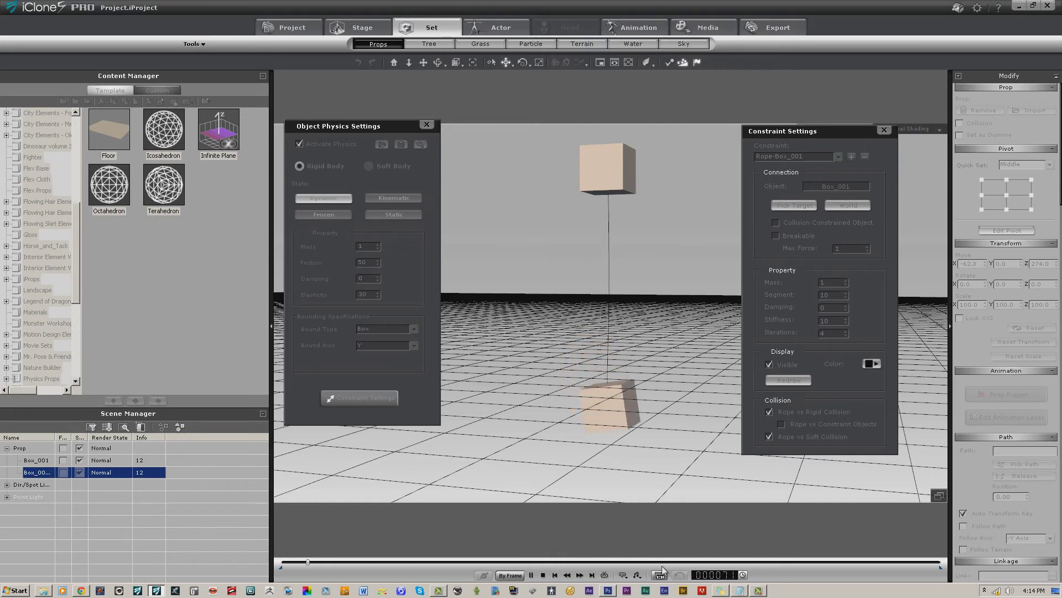
{"action": "left_click", "coordinate": [544, 575]}
Offset the lower box sideways and up to about X -225.2, Z 362.6, and run the simulation
{"action": "left_click_drag", "start_coordinate": [639, 232], "coordinate": [571, 233]}
{"action": "left_click_drag", "start_coordinate": [516, 173], "coordinate": [516, 134]}
{"action": "left_click", "coordinate": [532, 576]}
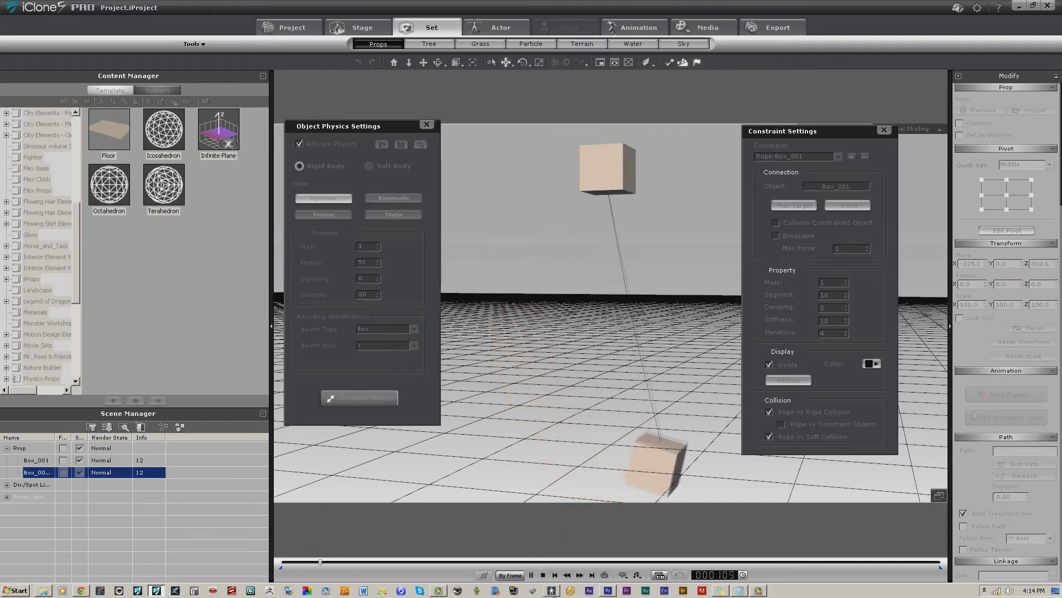
{"action": "left_click", "coordinate": [544, 575]}
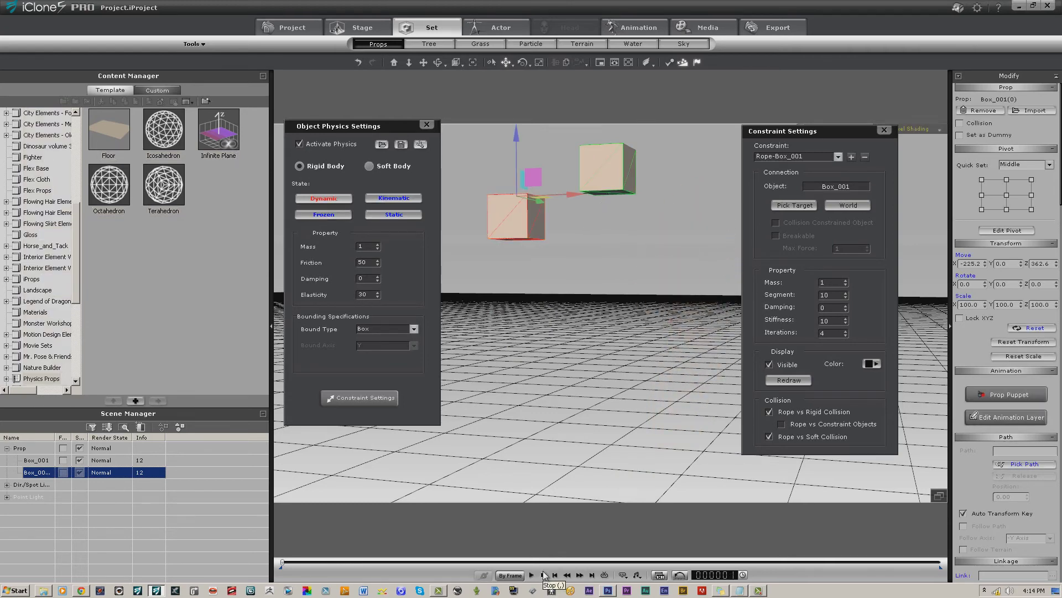
Move the lower box directly under the upper box at X about 0.3 and run the simulation
{"action": "left_click_drag", "start_coordinate": [576, 195], "coordinate": [667, 202]}
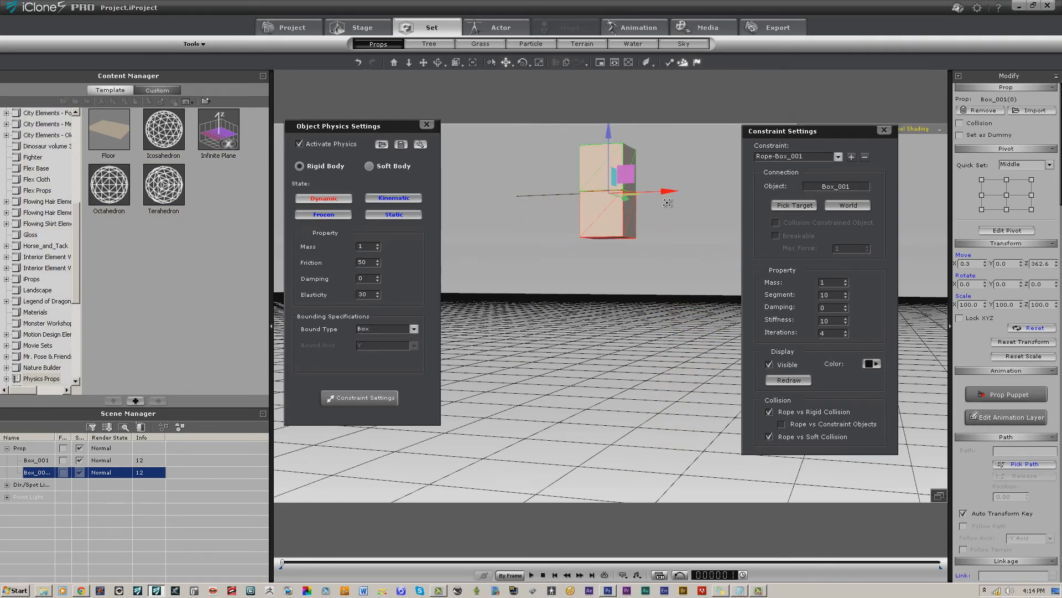
{"action": "left_click", "coordinate": [532, 576]}
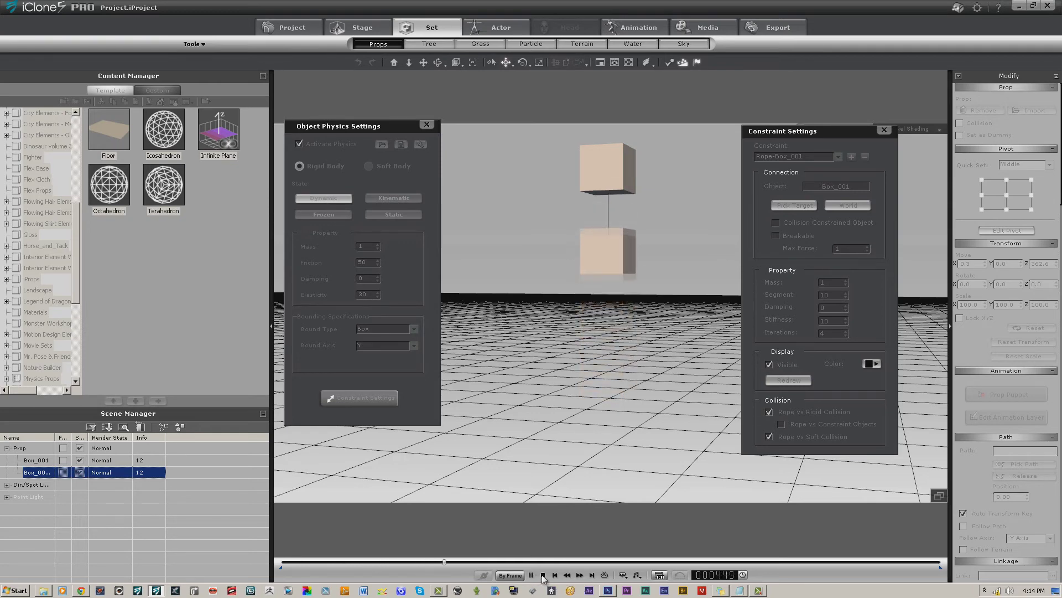
{"action": "left_click", "coordinate": [544, 575]}
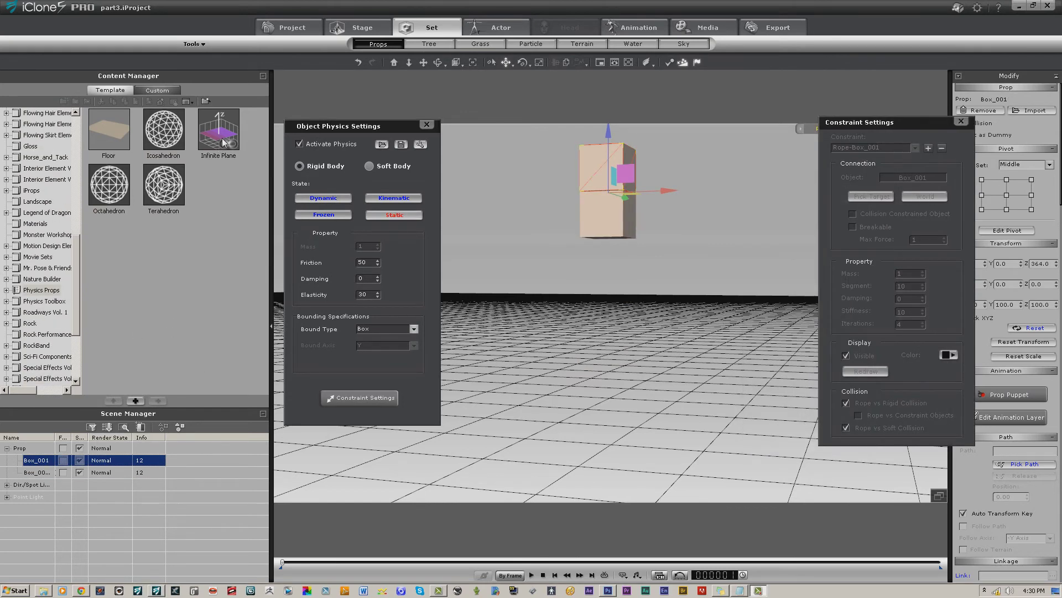
Add an Infinite Plane to the scene and raise both boxes together, with the lower box at Z about 641.2
{"action": "double_click", "coordinate": [224, 143]}
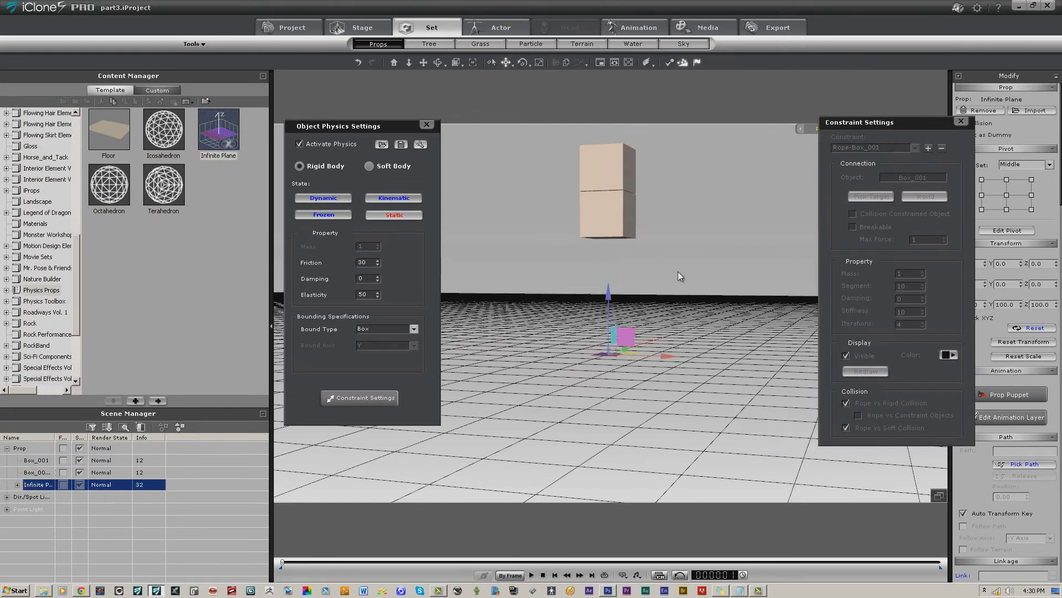
{"action": "left_click", "coordinate": [599, 166]}
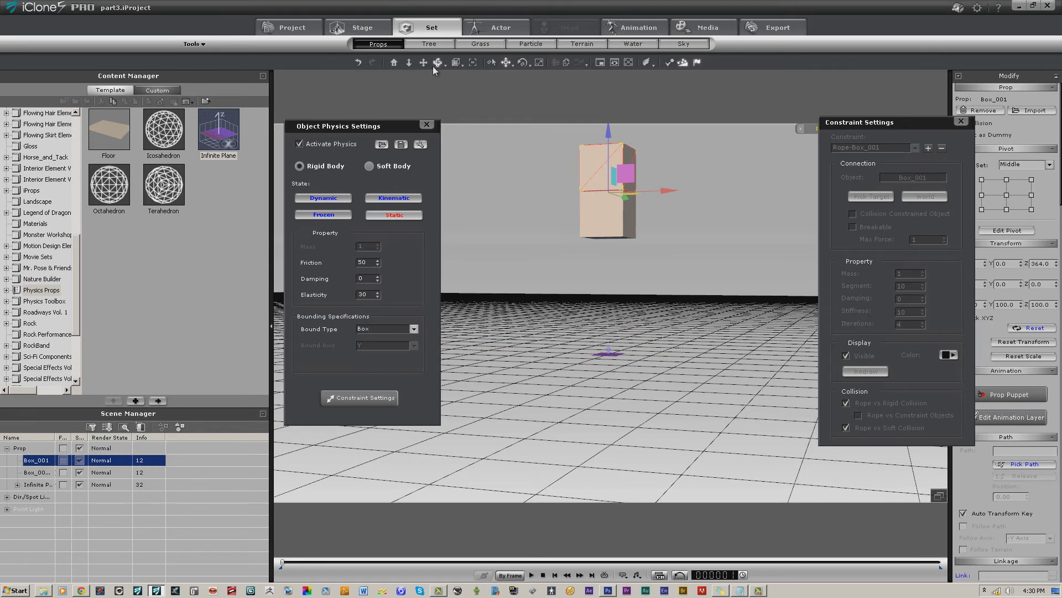
{"action": "left_click", "coordinate": [507, 62]}
{"action": "left_click_drag", "start_coordinate": [544, 150], "coordinate": [543, 210]}
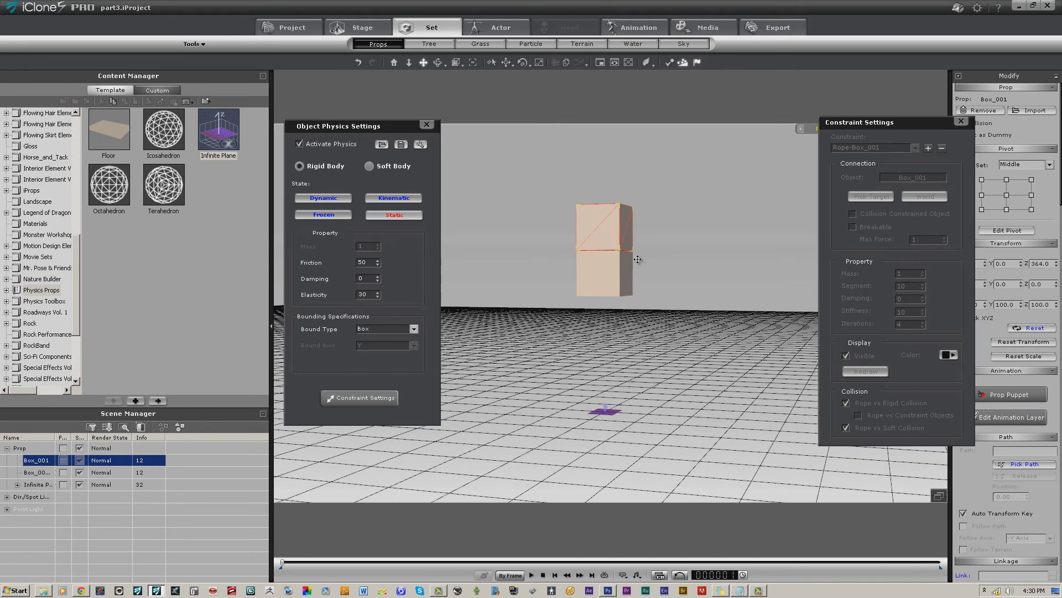
{"action": "left_click", "coordinate": [608, 283]}
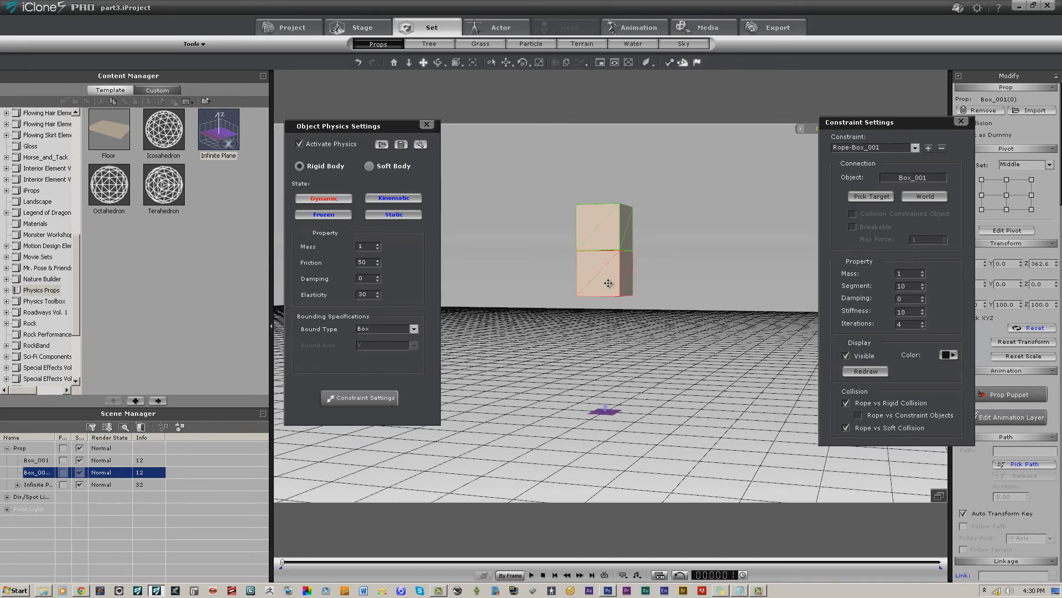
{"action": "left_click", "coordinate": [506, 63]}
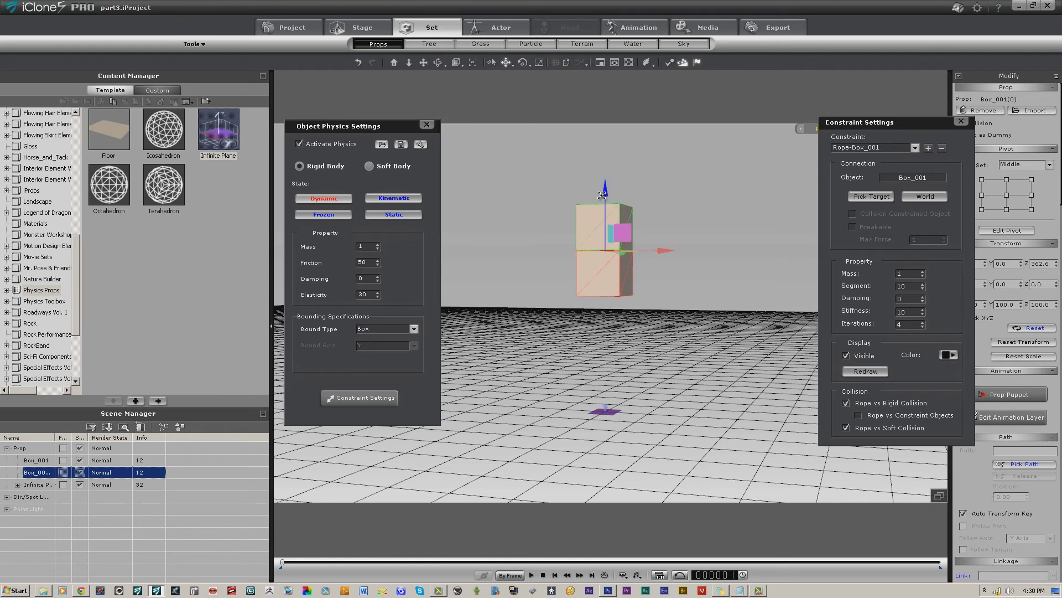
{"action": "left_click", "coordinate": [620, 223], "text": "ctrl"}
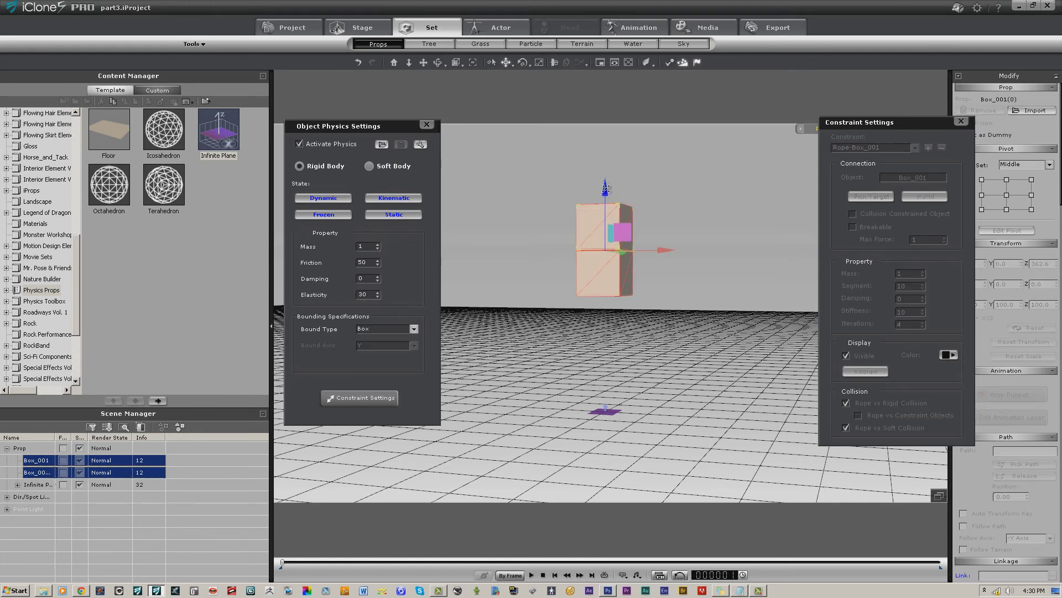
{"action": "left_click_drag", "start_coordinate": [606, 188], "coordinate": [606, 62]}
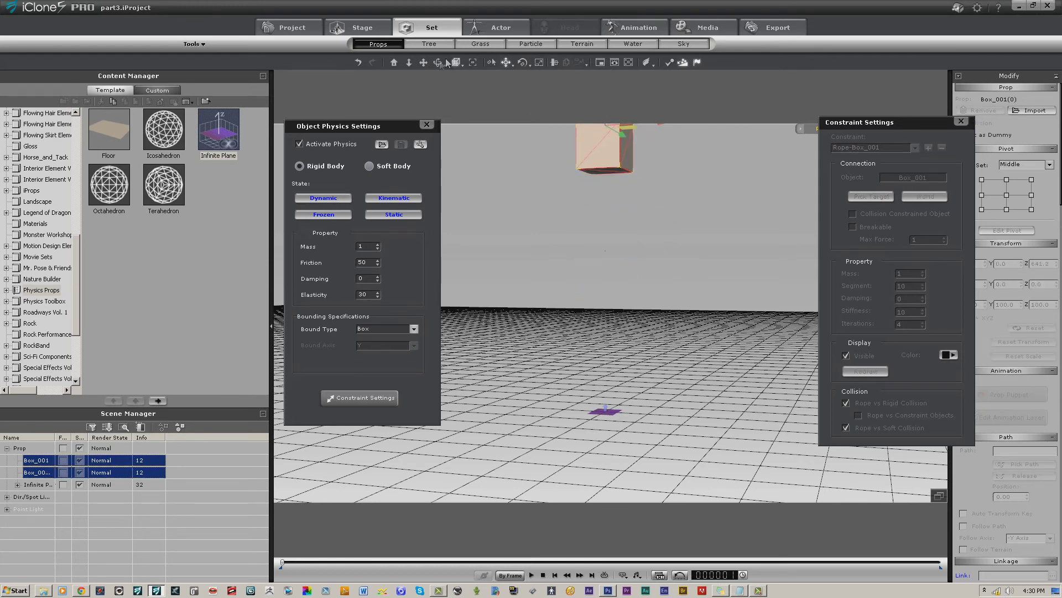
{"action": "scroll", "coordinate": [557, 266], "scroll_direction": "down", "scroll_amount": 3}
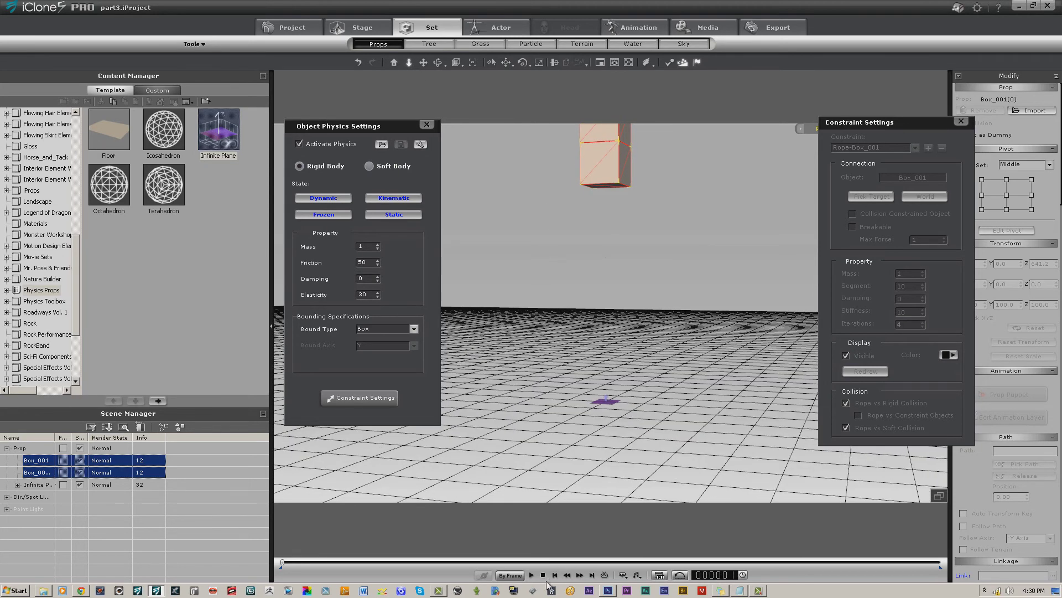
{"action": "left_click", "coordinate": [532, 575]}
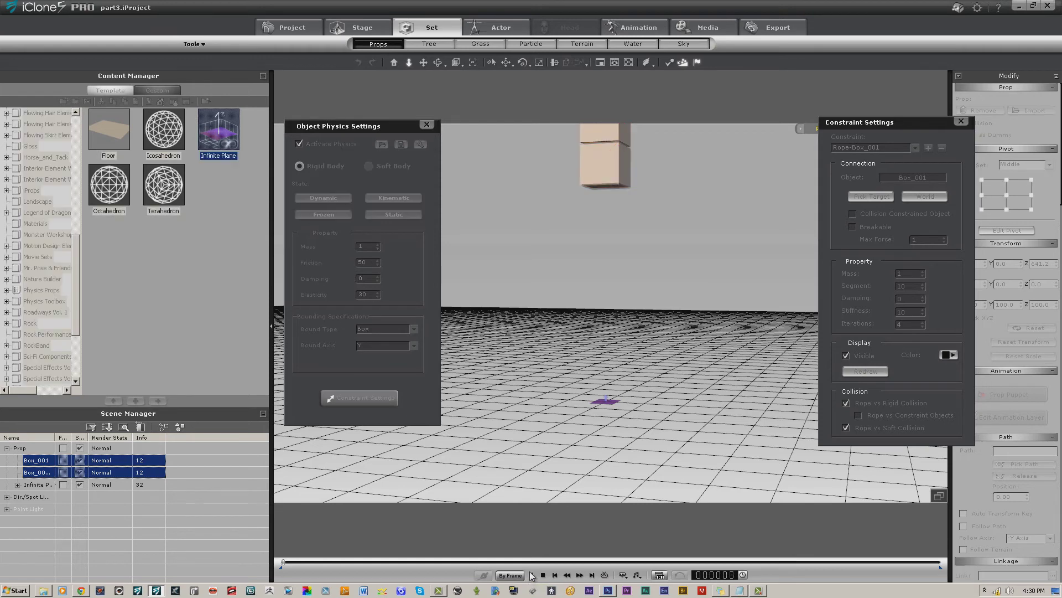
{"action": "key", "text": "space"}
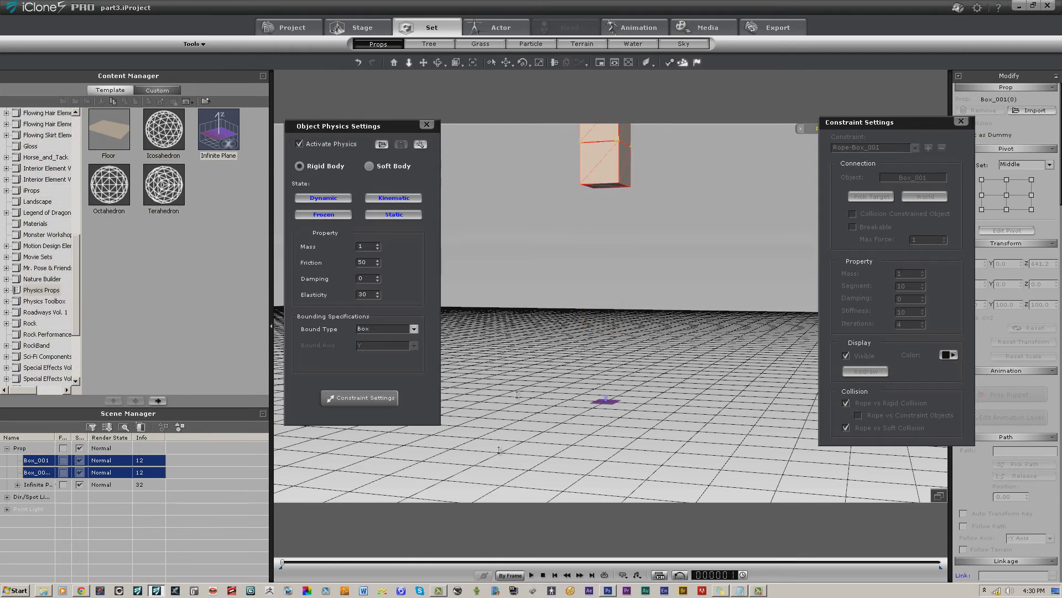
Move only the lower box sideways to the left of the upper box and run the simulation
{"action": "left_click", "coordinate": [507, 62]}
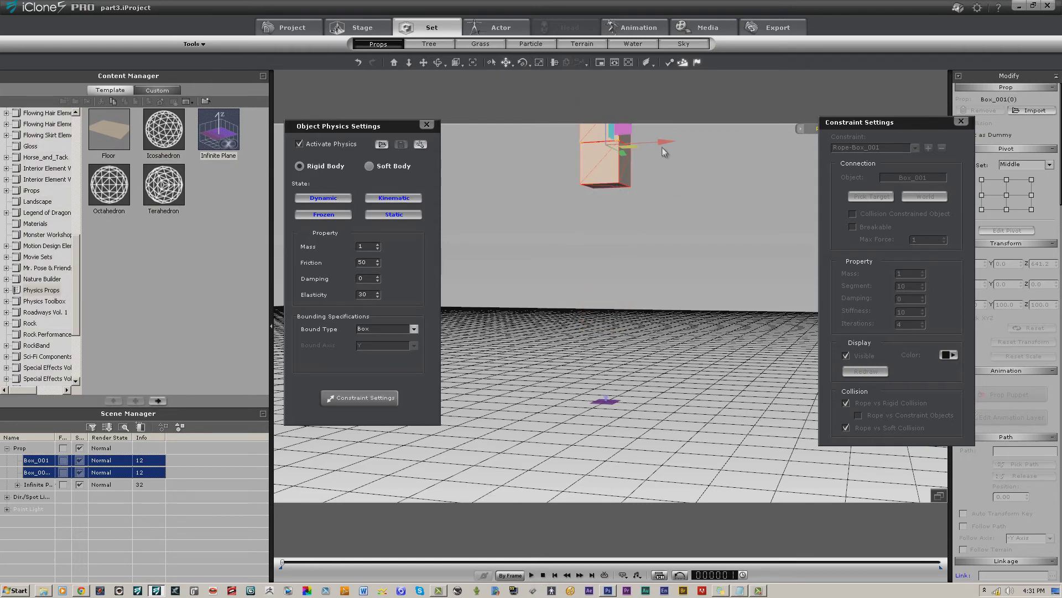
{"action": "left_click_drag", "start_coordinate": [670, 145], "coordinate": [635, 144]}
{"action": "left_click", "coordinate": [632, 191]}
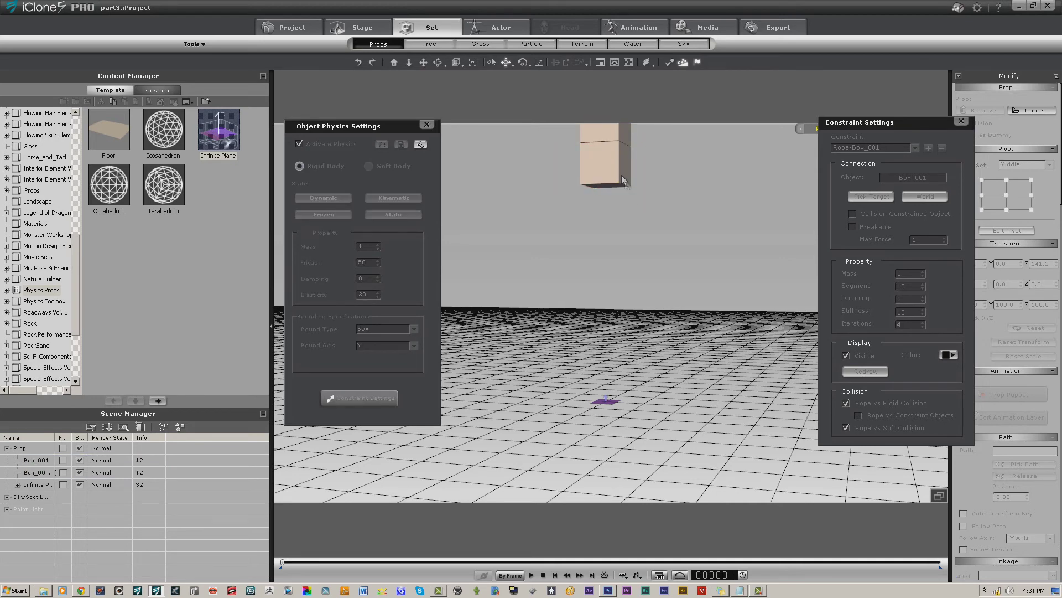
{"action": "left_click", "coordinate": [604, 168]}
{"action": "left_click_drag", "start_coordinate": [658, 144], "coordinate": [545, 184]}
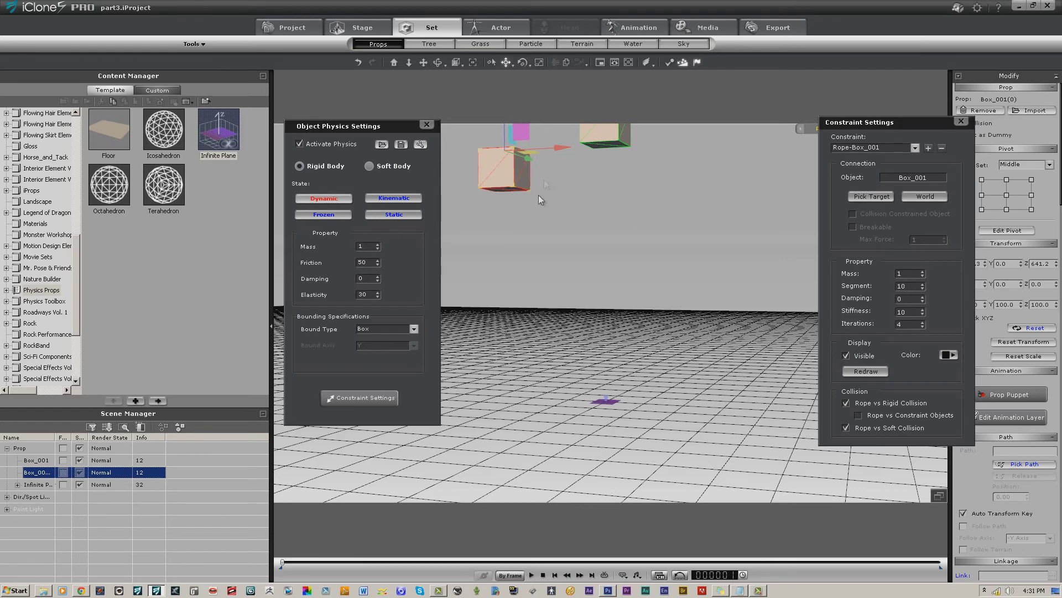
{"action": "left_click", "coordinate": [530, 576]}
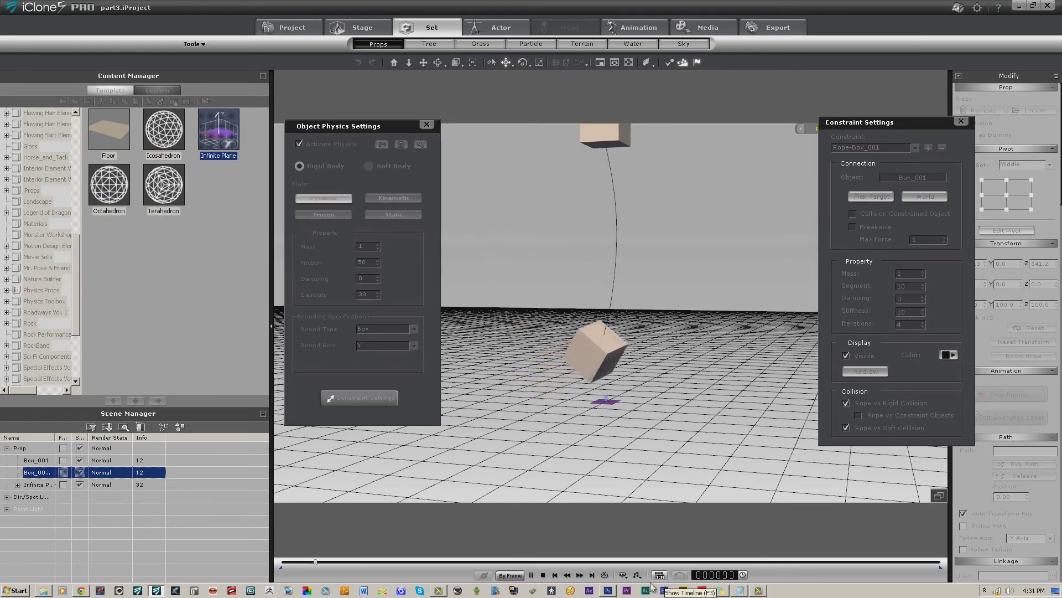
{"action": "left_click", "coordinate": [543, 575]}
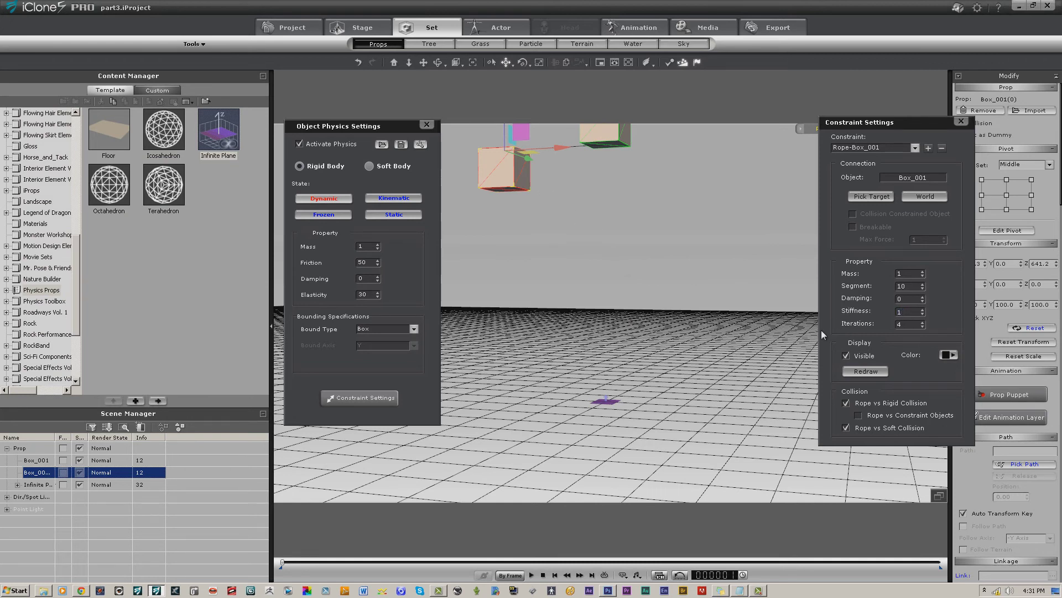
Set the rope's stiffness to 100 and run the simulation twice
{"action": "left_click", "coordinate": [907, 311]}
{"action": "type", "text": "00"}
{"action": "left_click", "coordinate": [533, 575]}
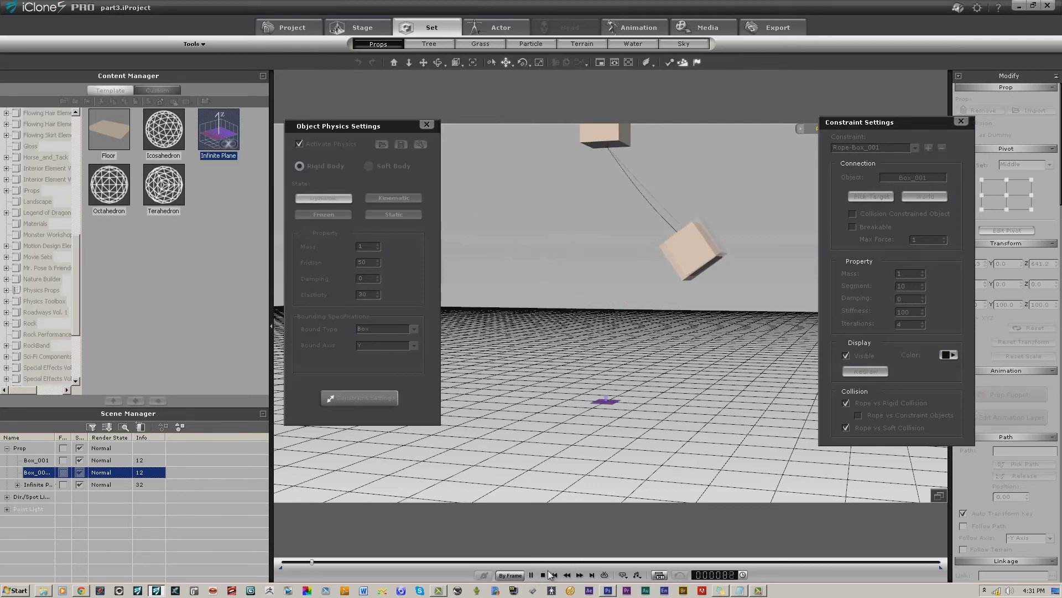
{"action": "left_click", "coordinate": [543, 575]}
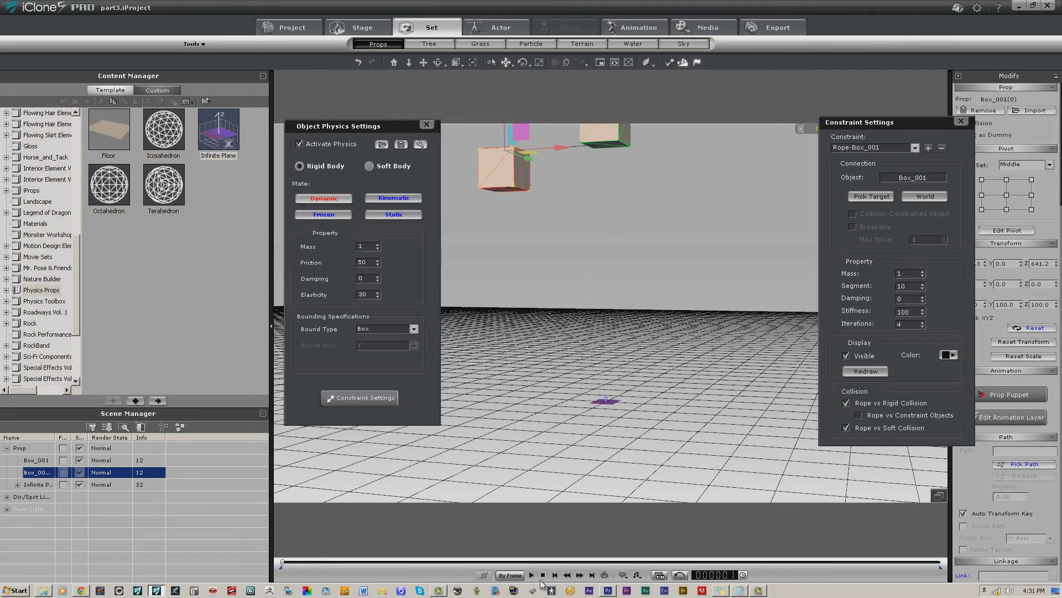
{"action": "left_click", "coordinate": [532, 576]}
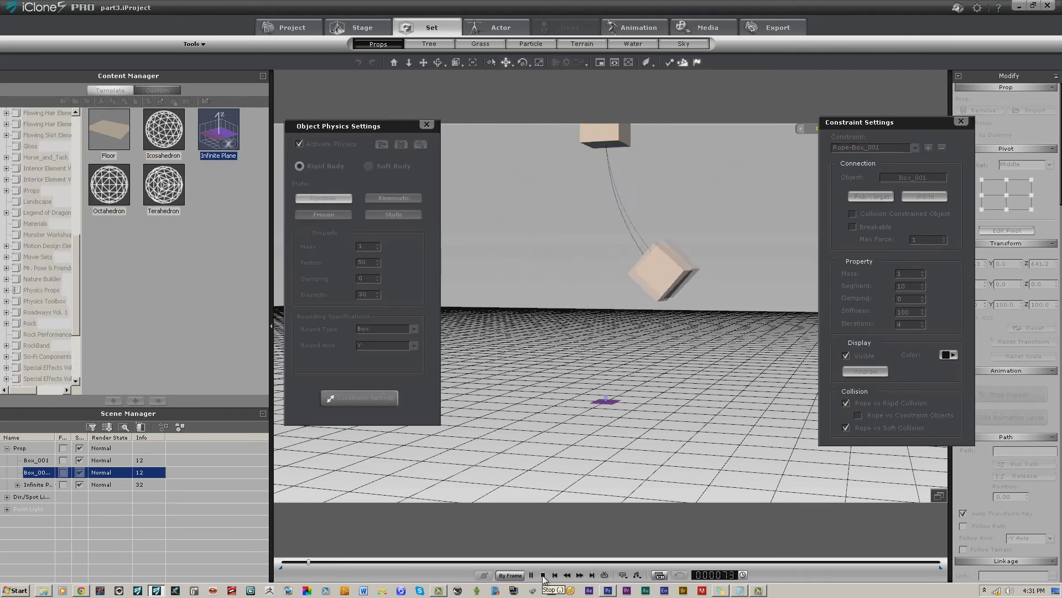
{"action": "left_click", "coordinate": [543, 575]}
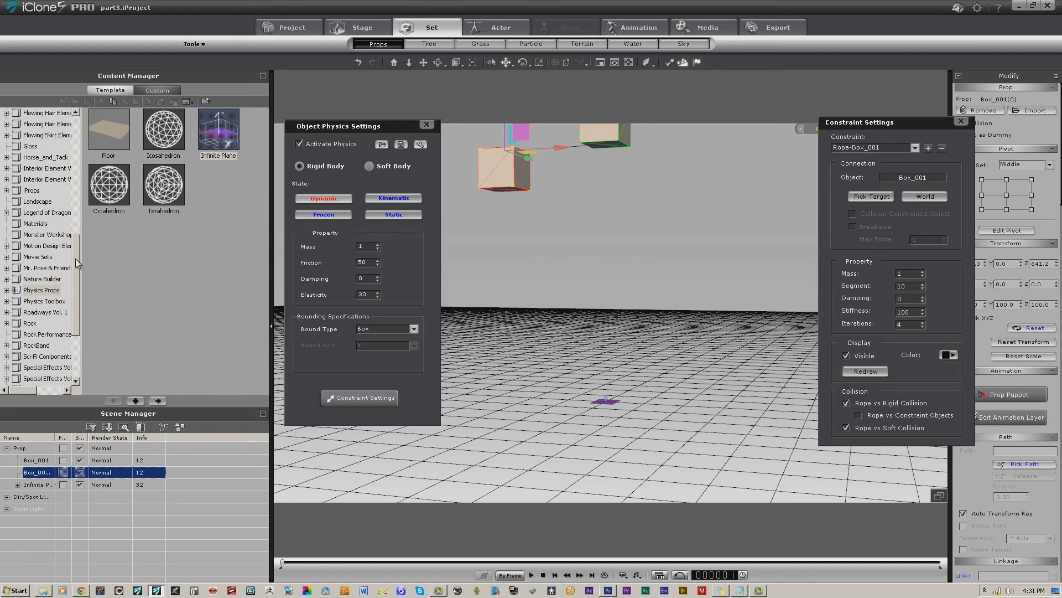
Add a Box_001 block from 3D Blocks, place it on the floor to the right of the plane's marker, and activate its physics
{"action": "scroll", "coordinate": [67, 133], "scroll_direction": "up", "scroll_amount": 10}
{"action": "left_click", "coordinate": [36, 124]}
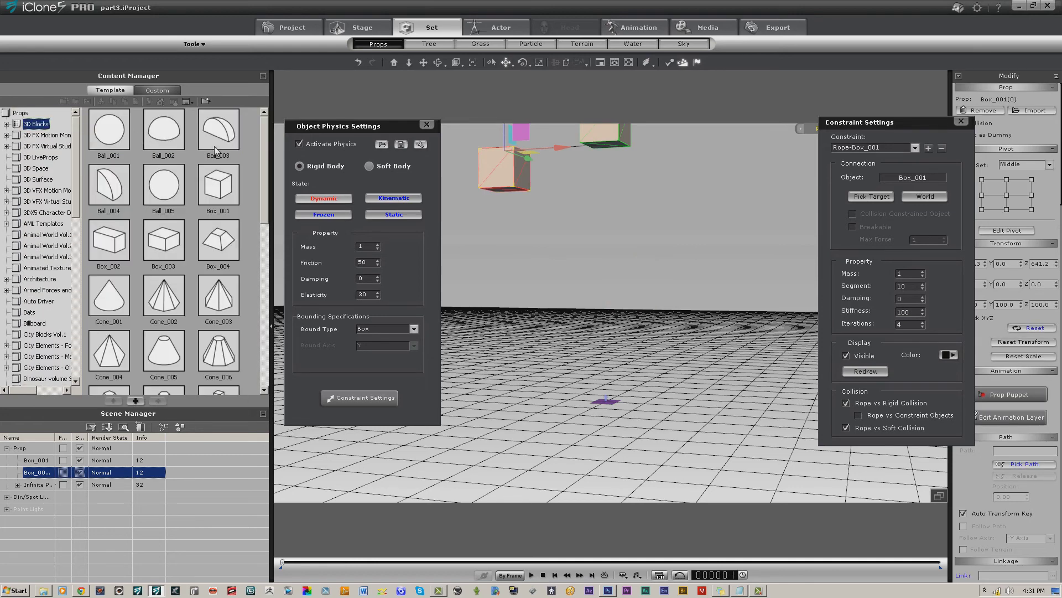
{"action": "double_click", "coordinate": [219, 185]}
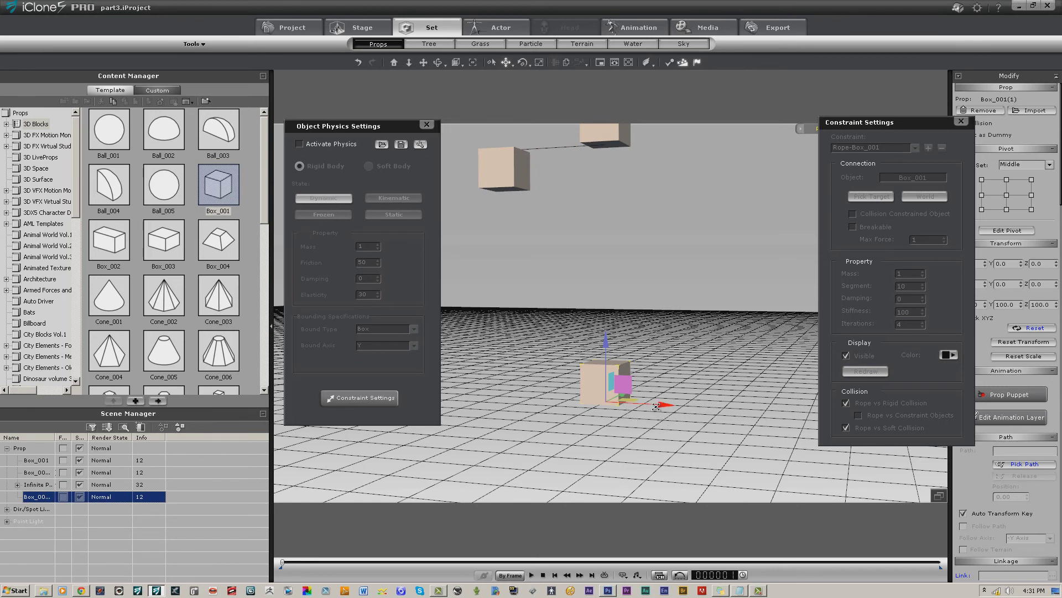
{"action": "left_click_drag", "start_coordinate": [659, 405], "coordinate": [719, 414]}
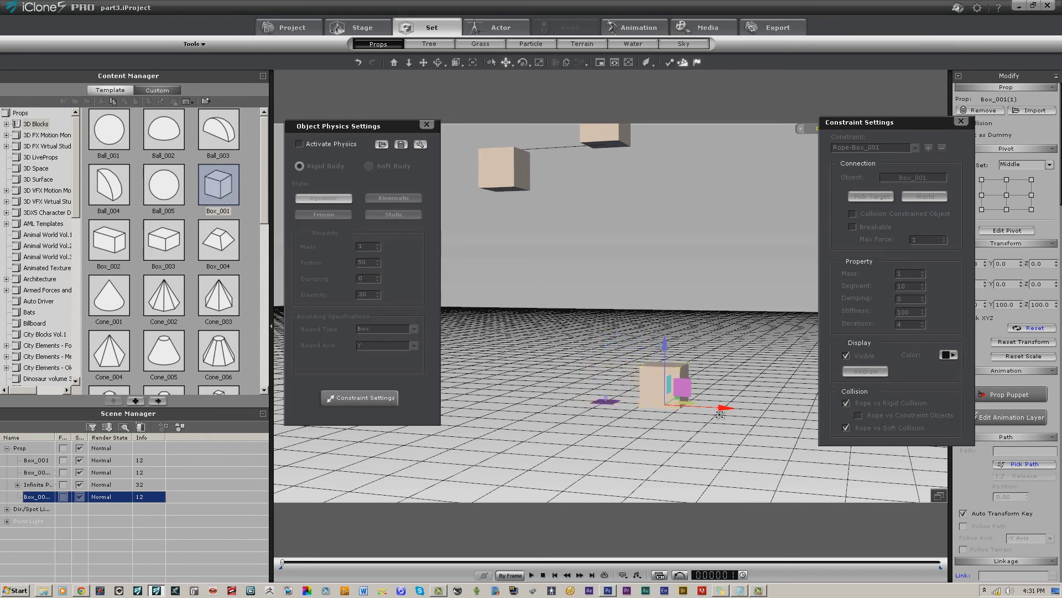
{"action": "left_click", "coordinate": [298, 143]}
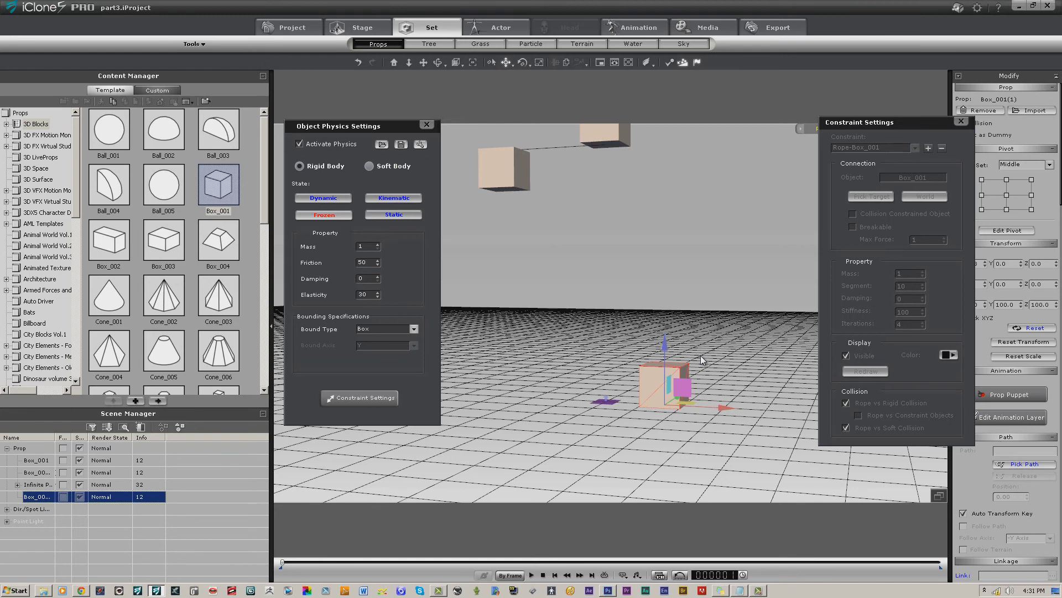
Multi-duplicate the new box into 5 copies stacked straight above it as a tower, with Move X 153, Y 0, Z 101
{"action": "key", "text": "ctrl+d"}
{"action": "left_click_drag", "start_coordinate": [703, 347], "coordinate": [685, 309]}
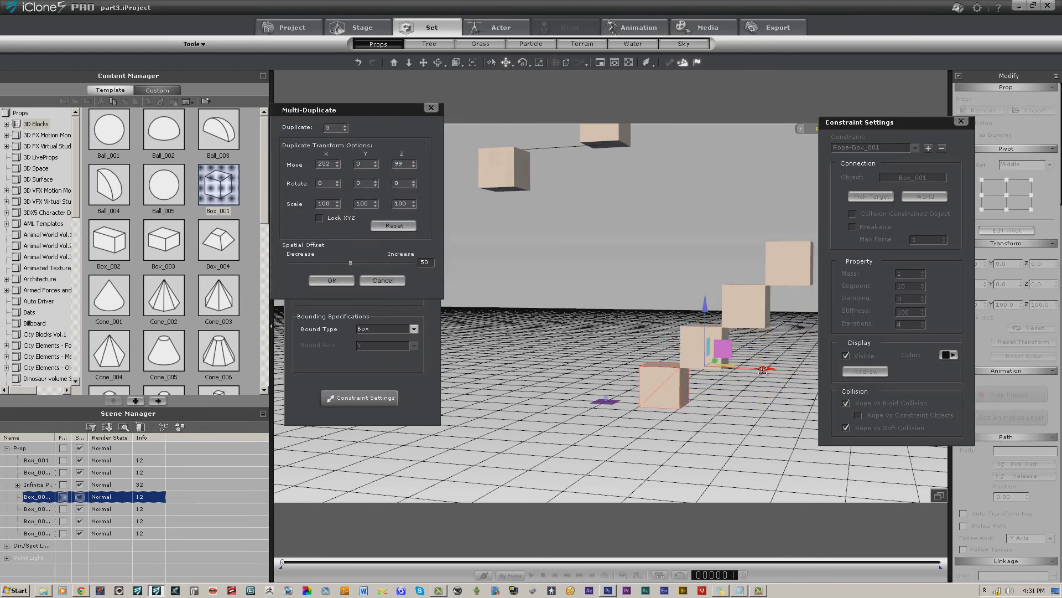
{"action": "left_click_drag", "start_coordinate": [763, 370], "coordinate": [723, 372]}
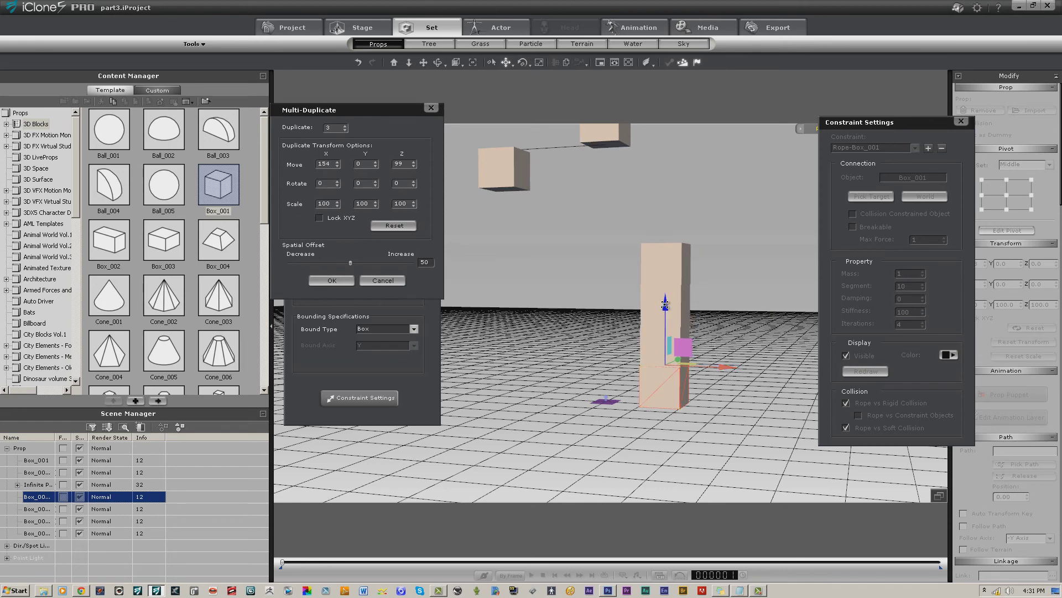
{"action": "mouse_move", "coordinate": [665, 305]}
{"action": "left_mouse_down"}
{"action": "mouse_move", "coordinate": [662, 287]}
{"action": "mouse_move", "coordinate": [648, 305]}
{"action": "left_mouse_up"}
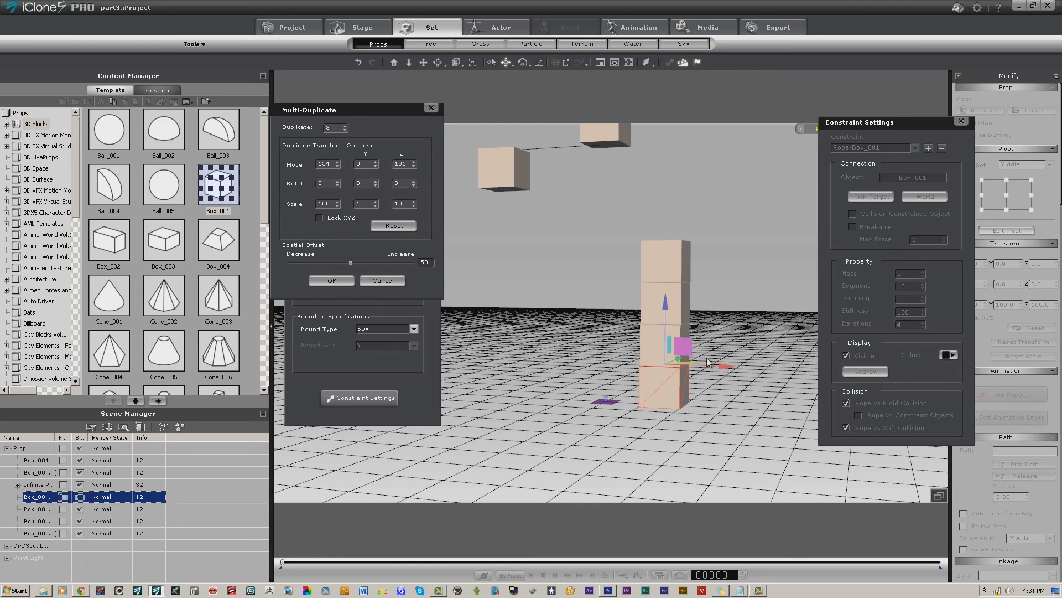
{"action": "left_click_drag", "start_coordinate": [719, 367], "coordinate": [718, 367]}
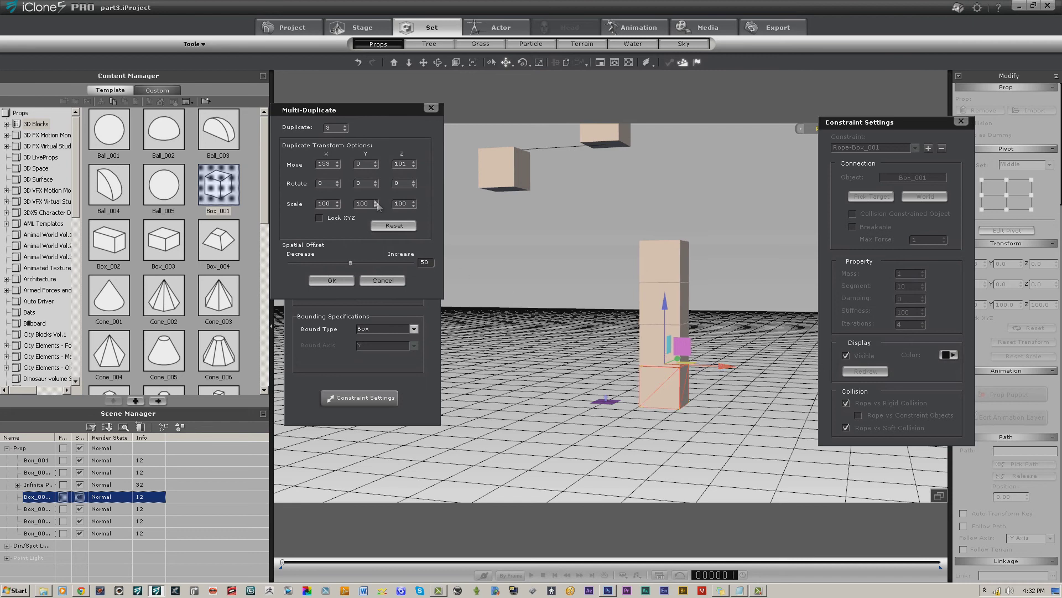
{"action": "left_click", "coordinate": [347, 128]}
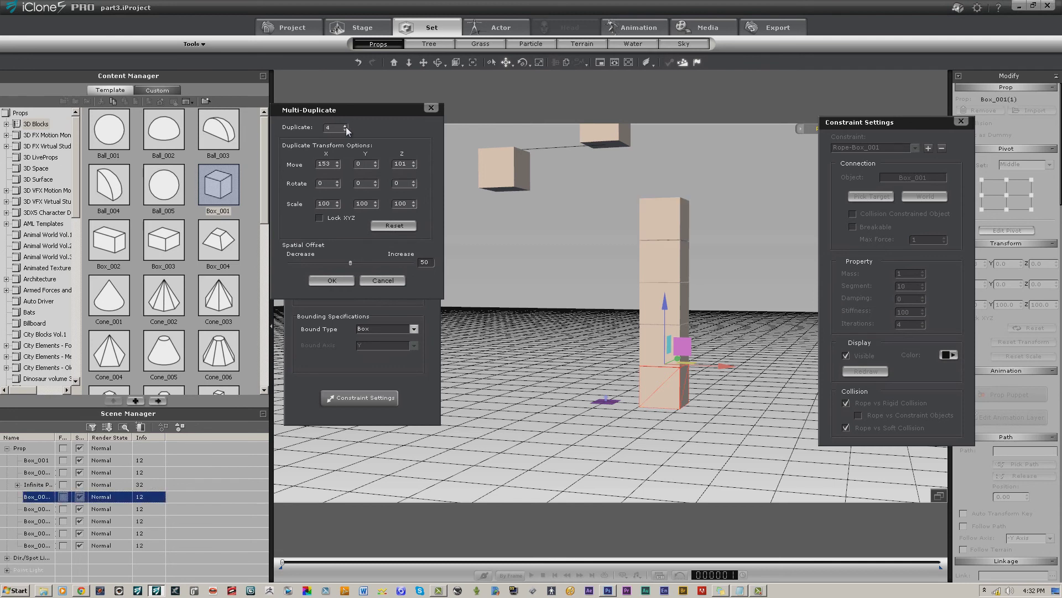
{"action": "left_click", "coordinate": [347, 127]}
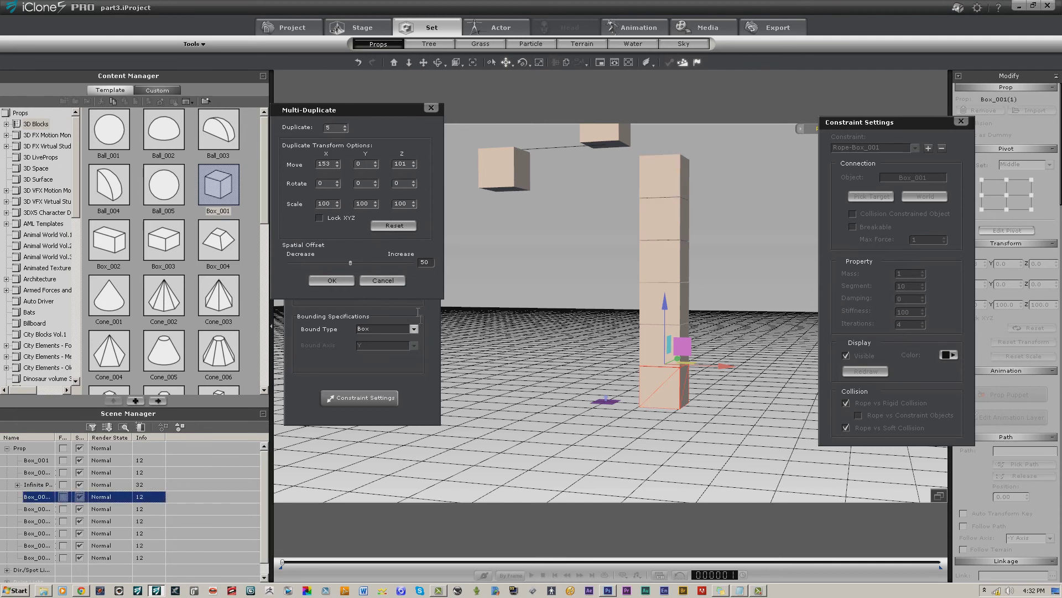
{"action": "left_click", "coordinate": [347, 280]}
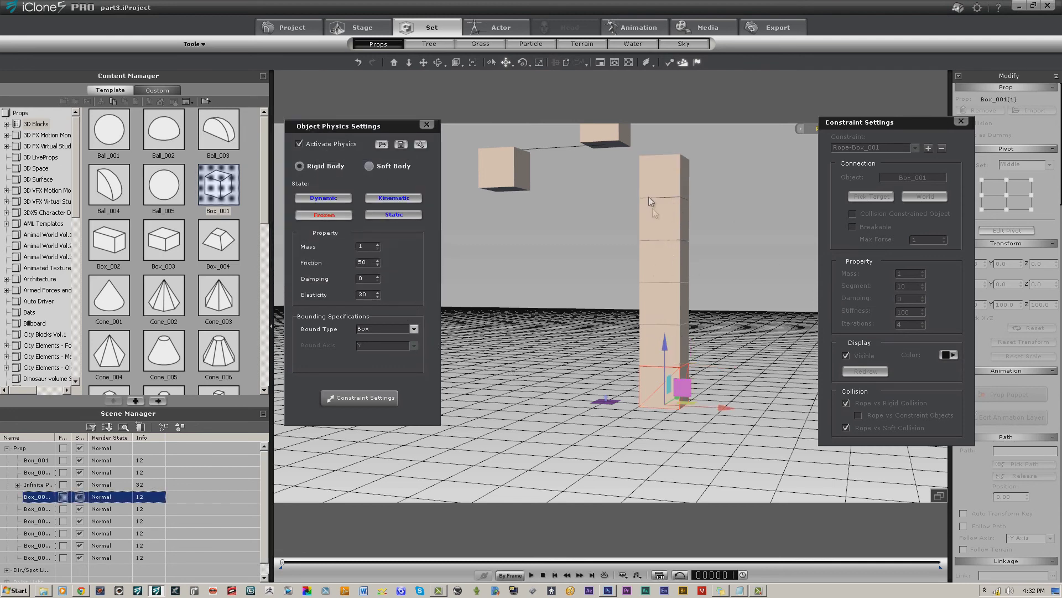
Run the simulation twice to watch the roped box swing against the box tower, resetting it after each run
{"action": "left_click", "coordinate": [533, 576]}
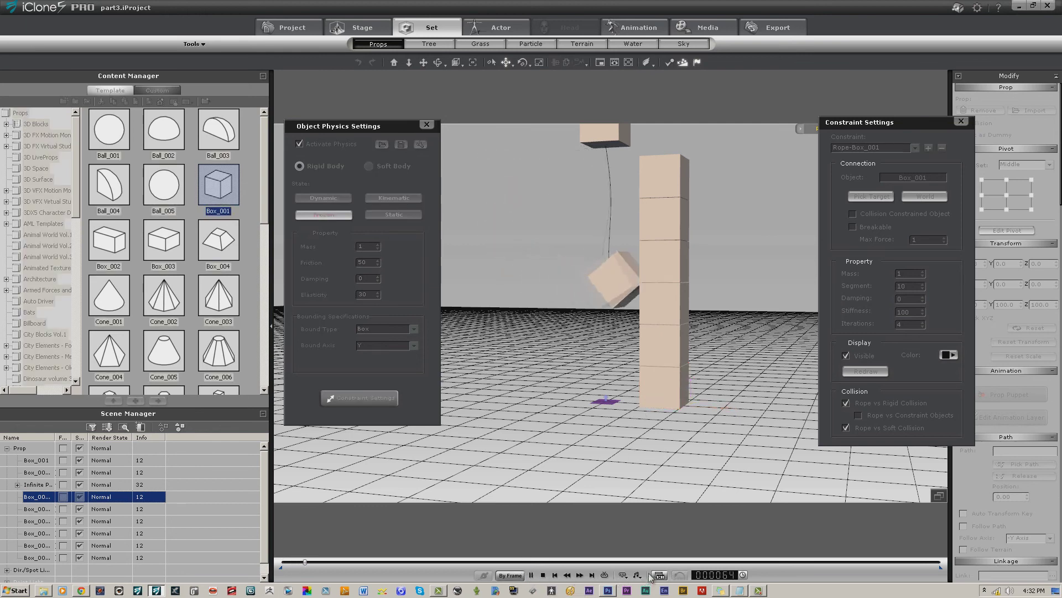
{"action": "left_click", "coordinate": [543, 576]}
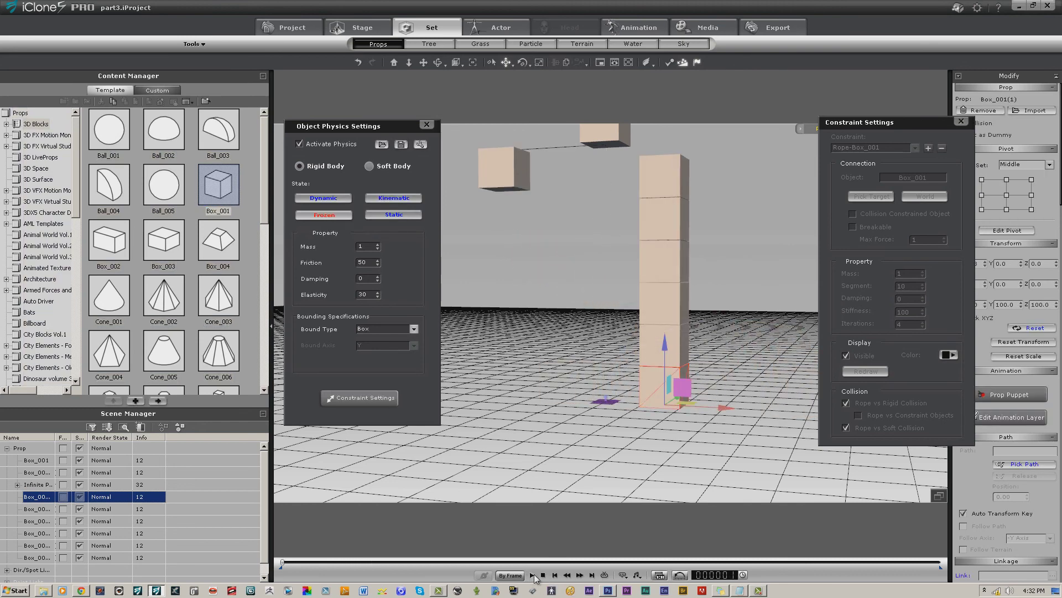
{"action": "left_click", "coordinate": [533, 576]}
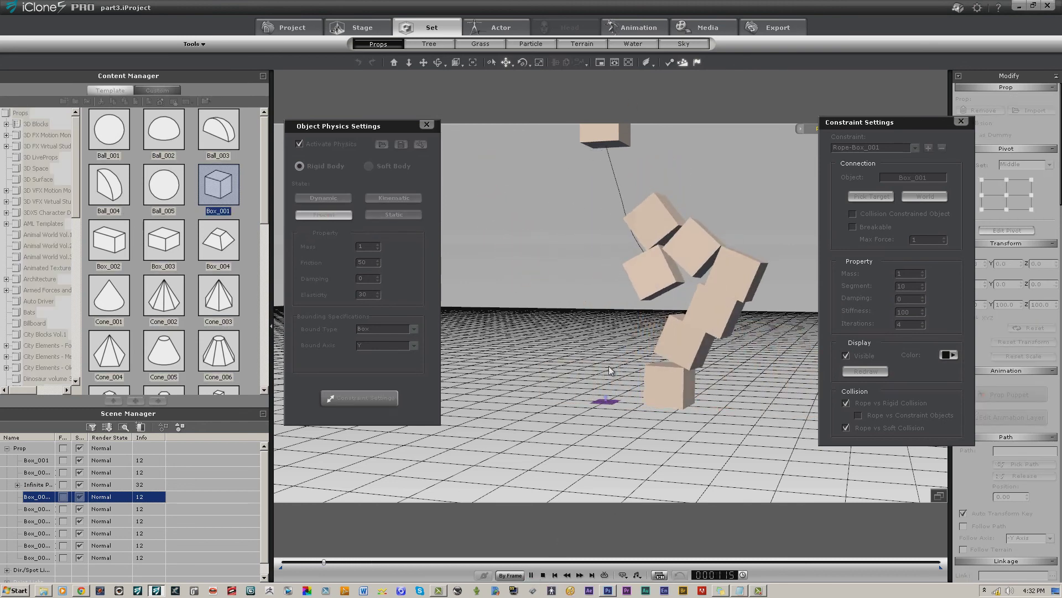
{"action": "key", "text": "space"}
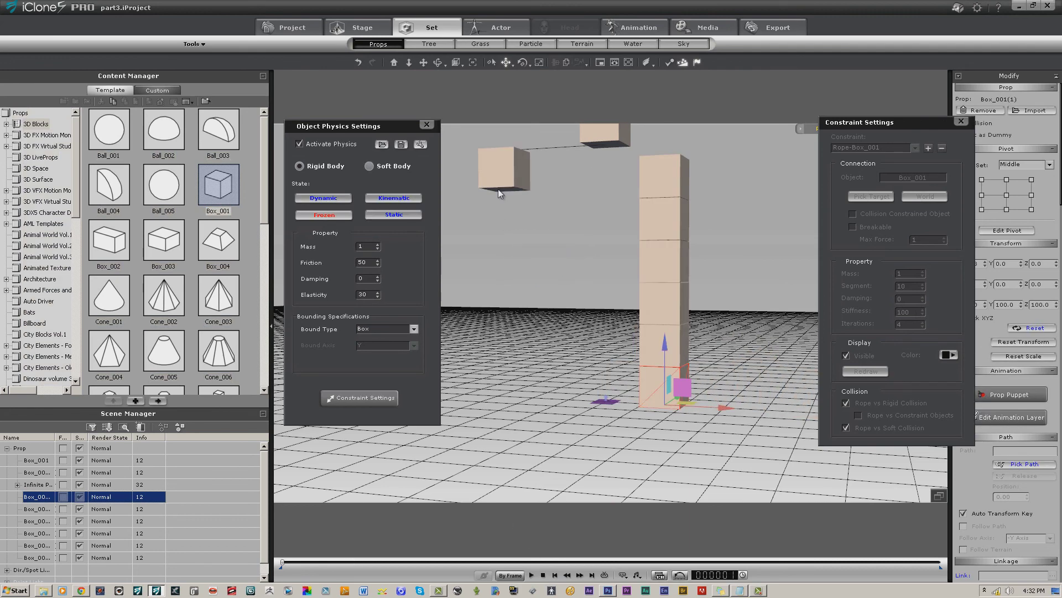
Move the roped box farther left, away from the tower, and run the simulation twice
{"action": "left_click", "coordinate": [507, 177]}
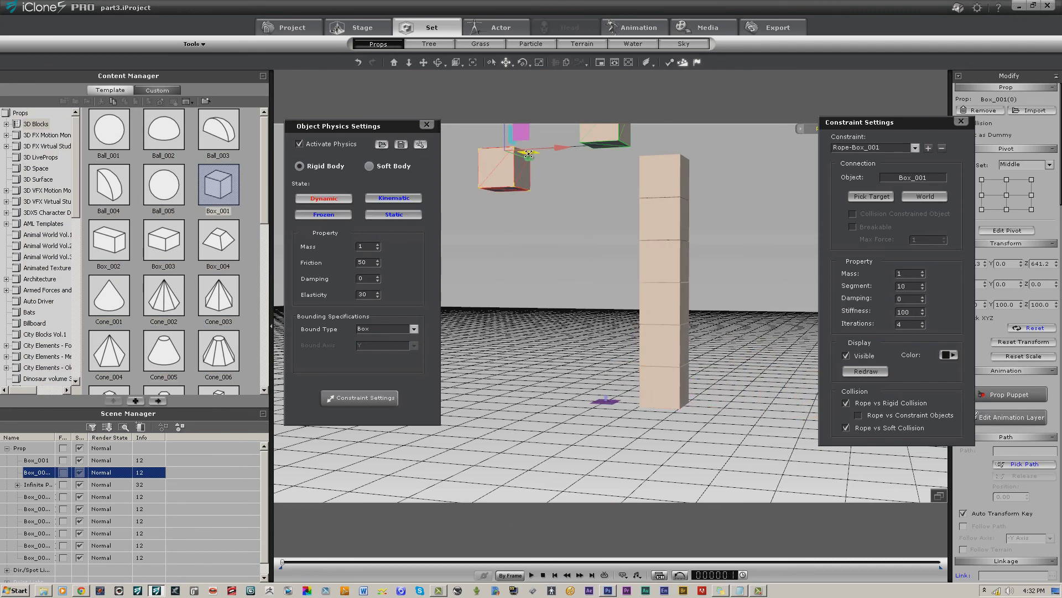
{"action": "left_click_drag", "start_coordinate": [560, 148], "coordinate": [489, 150]}
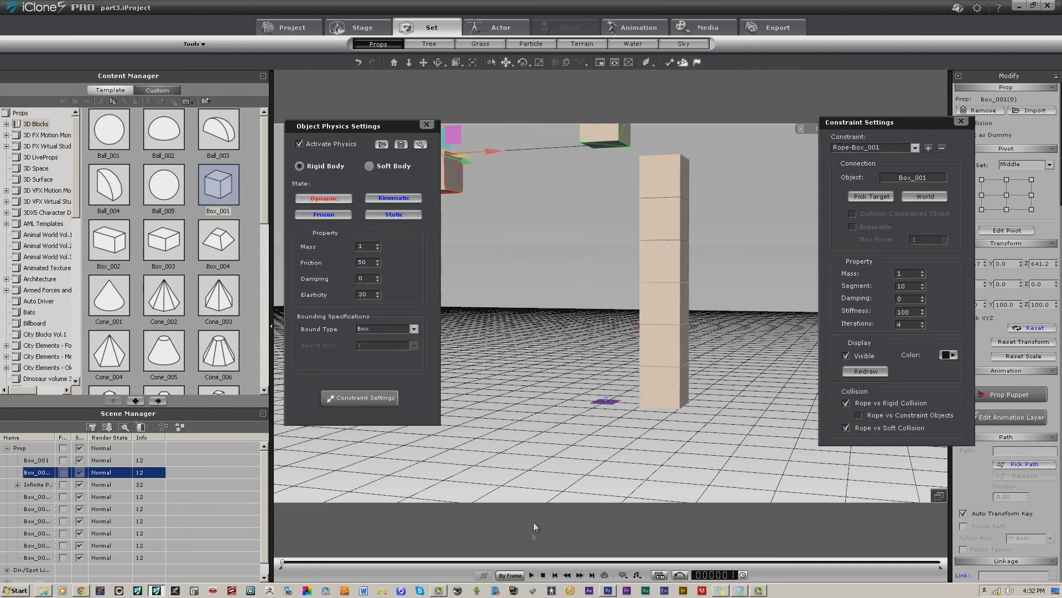
{"action": "left_click", "coordinate": [532, 576]}
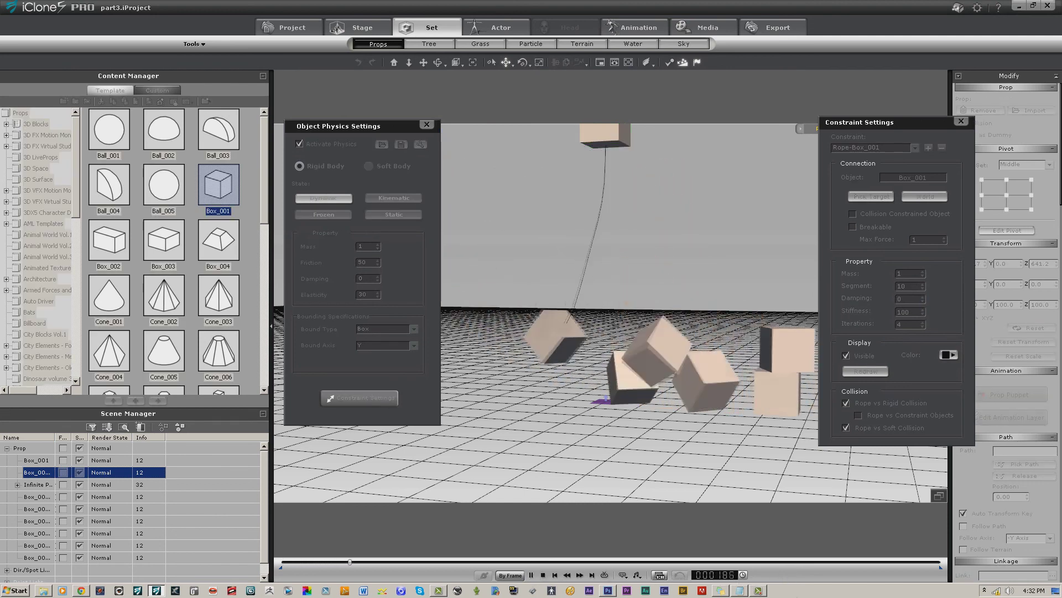
{"action": "left_click", "coordinate": [543, 574]}
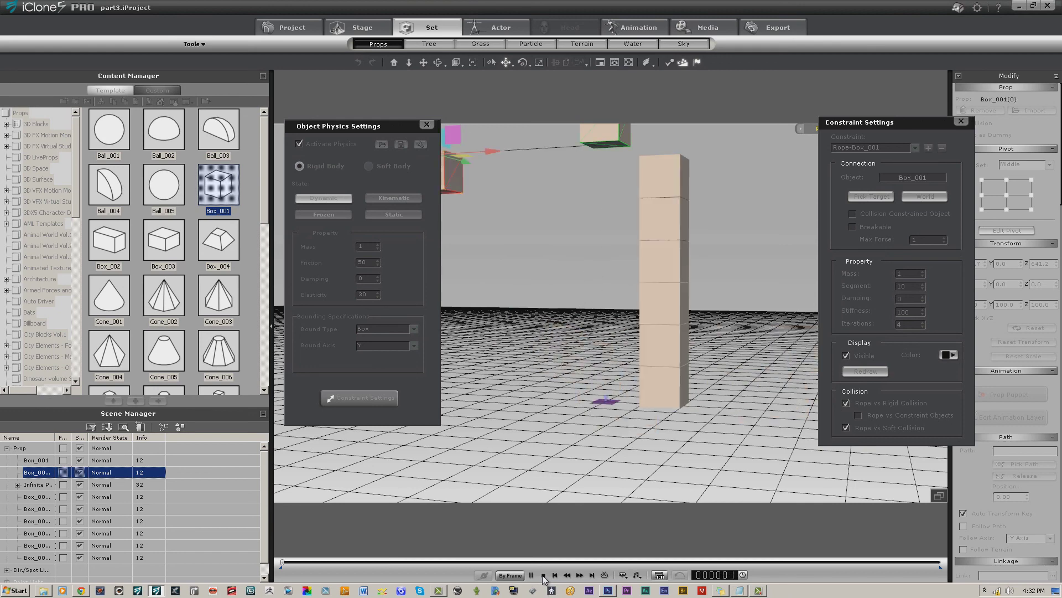
{"action": "left_click", "coordinate": [532, 575]}
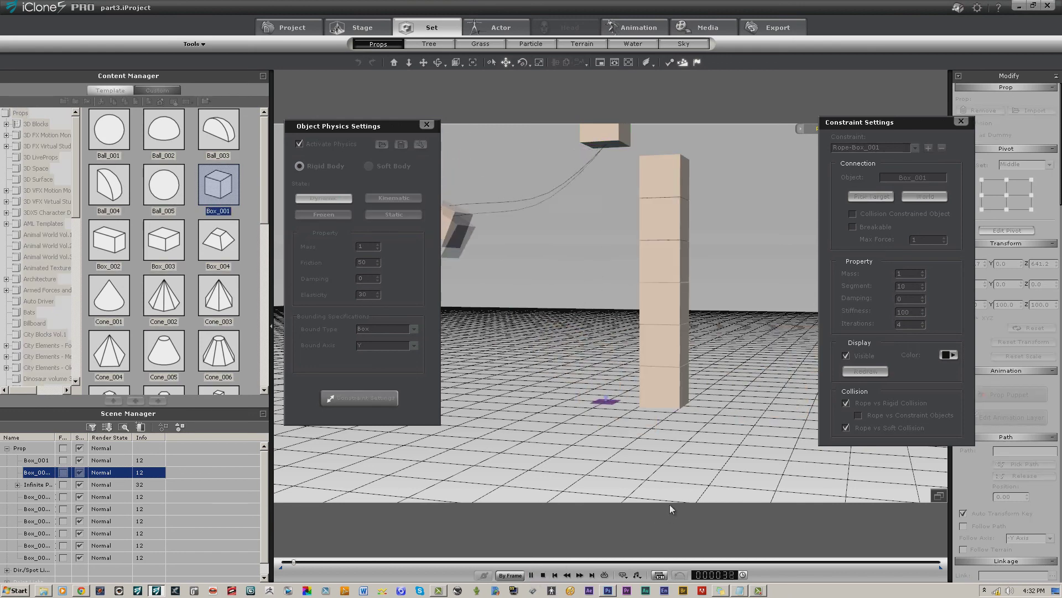